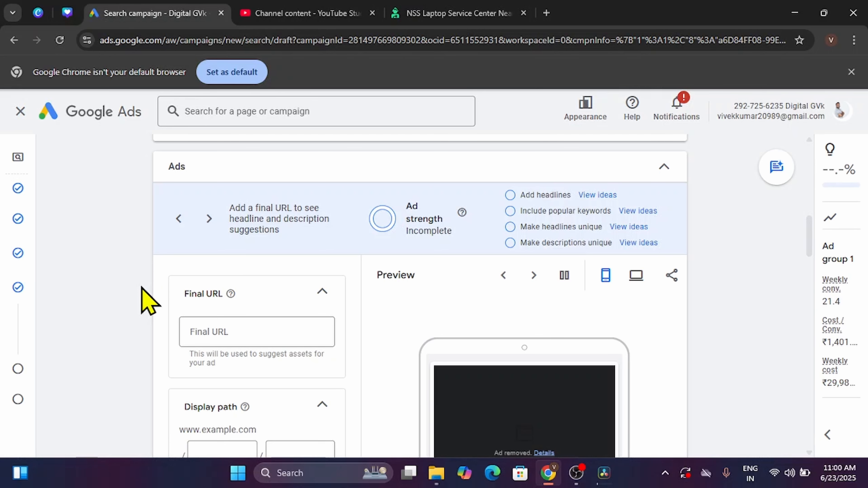
- Activate the ad's Final URL field and look through the NSS Laptop Service Center homepage for a suitable landing page
scroll(87, 344, down, 2)
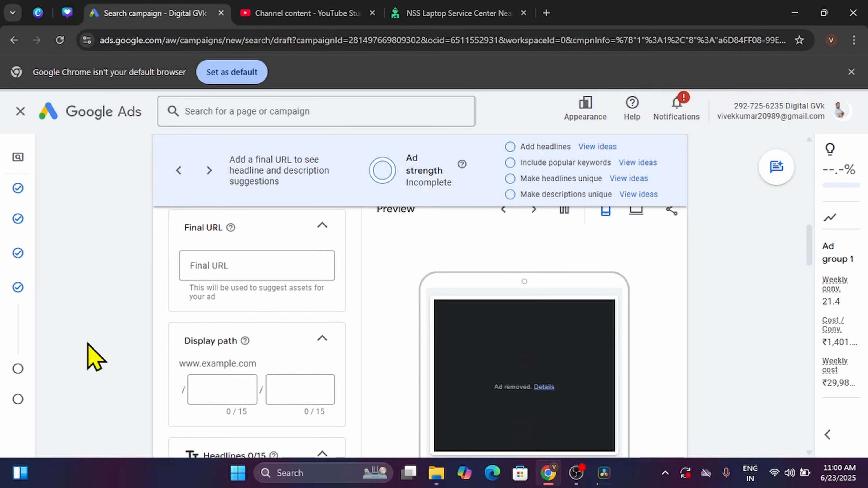
click(258, 264)
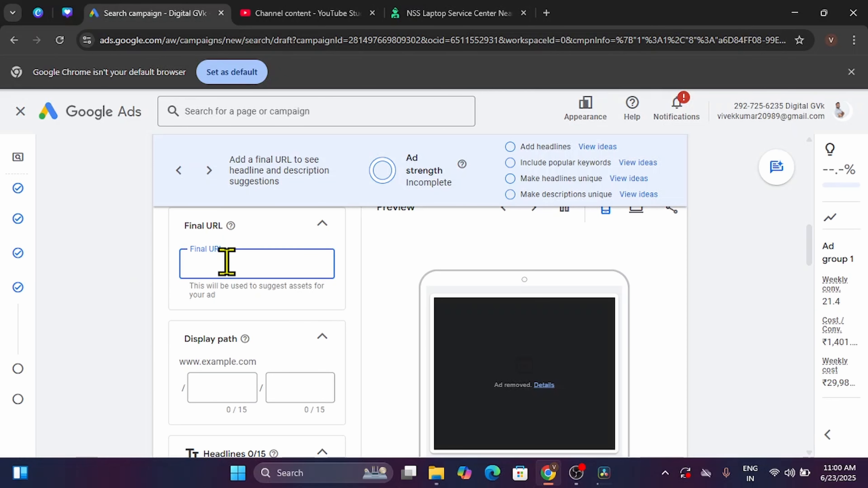
click(445, 12)
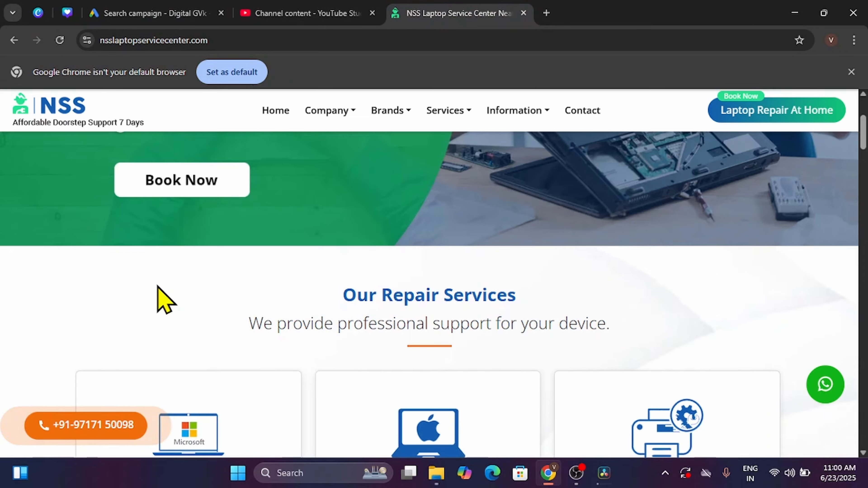
scroll(161, 298, down, 1)
scroll(160, 300, down, 5)
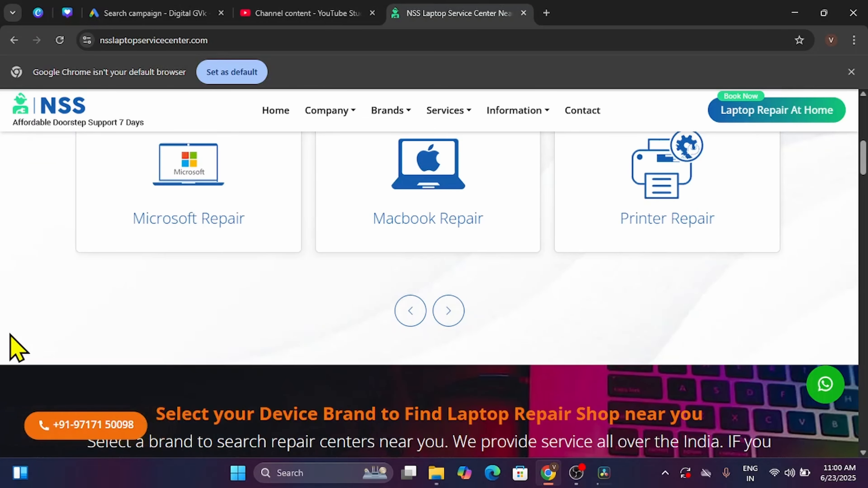
scroll(15, 349, down, 15)
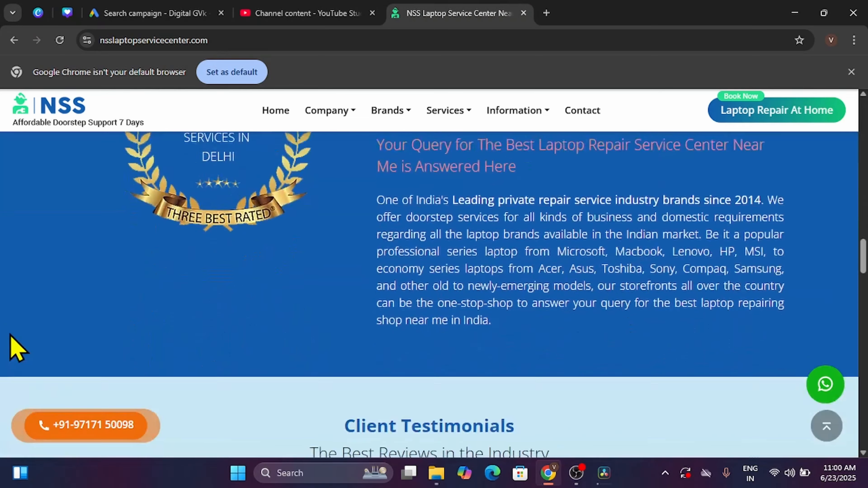
scroll(16, 349, up, 15)
scroll(14, 349, up, 8)
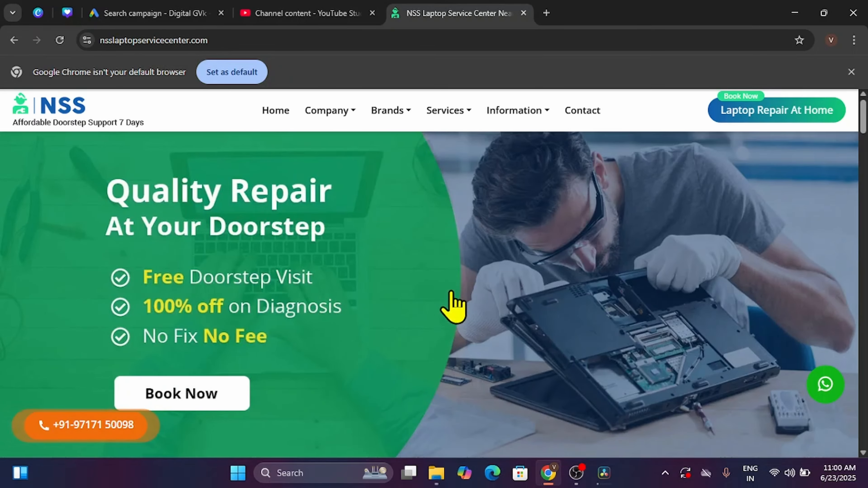
- Open the site's Laptop Repair Service page and look over its content
click(461, 109)
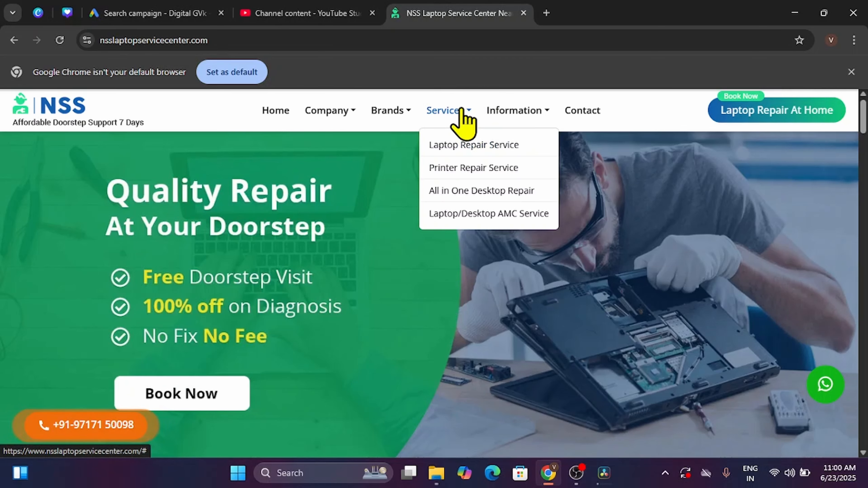
click(475, 150)
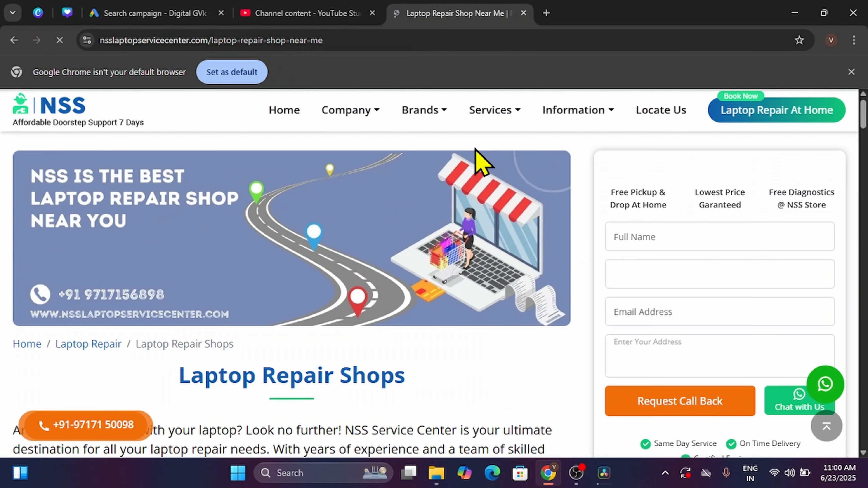
scroll(575, 356, down, 10)
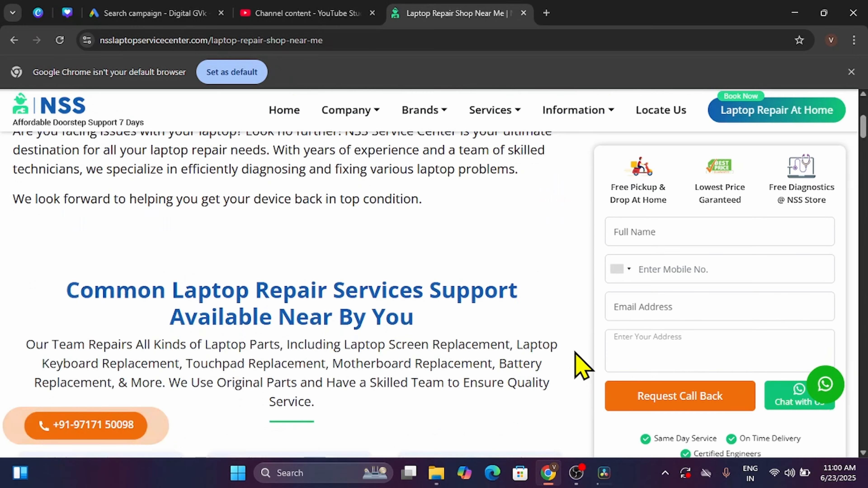
scroll(581, 363, up, 10)
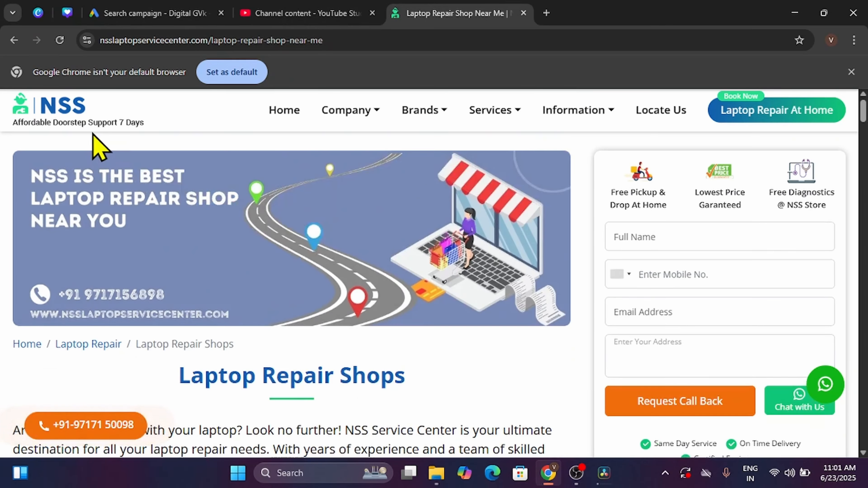
- Open the site's homepage in a separate browser tab and return to the laptop repair page
right_click(67, 120)
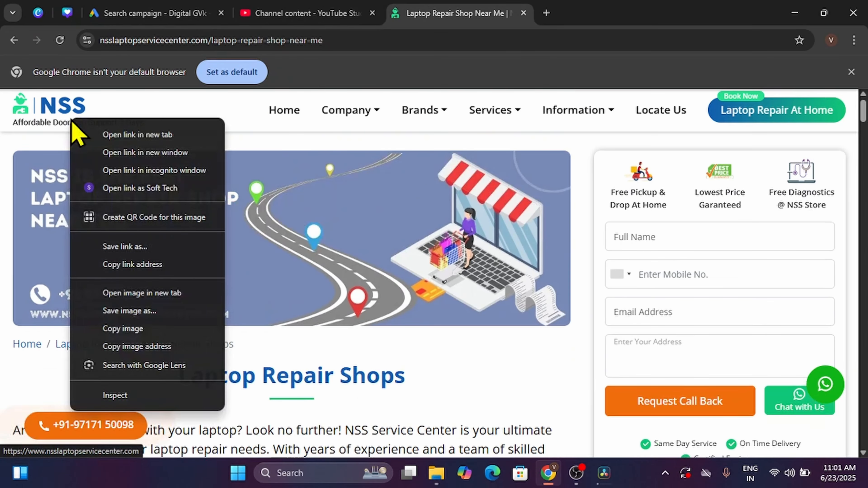
click(97, 134)
click(577, 6)
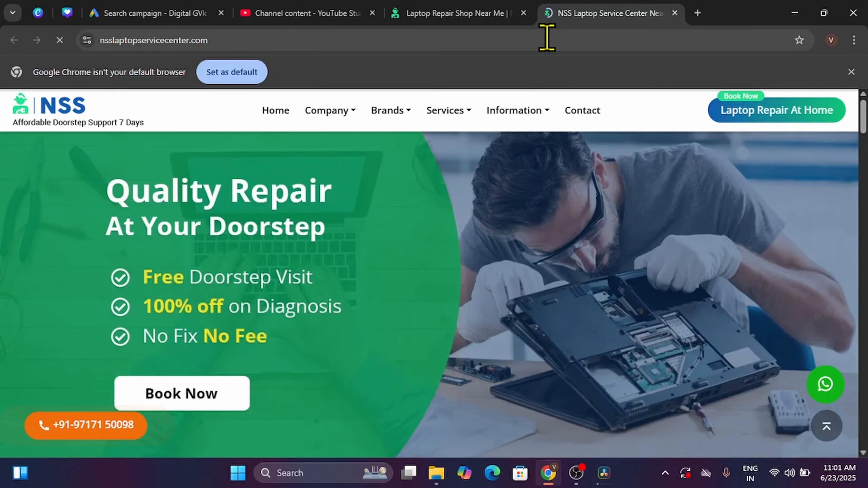
click(446, 10)
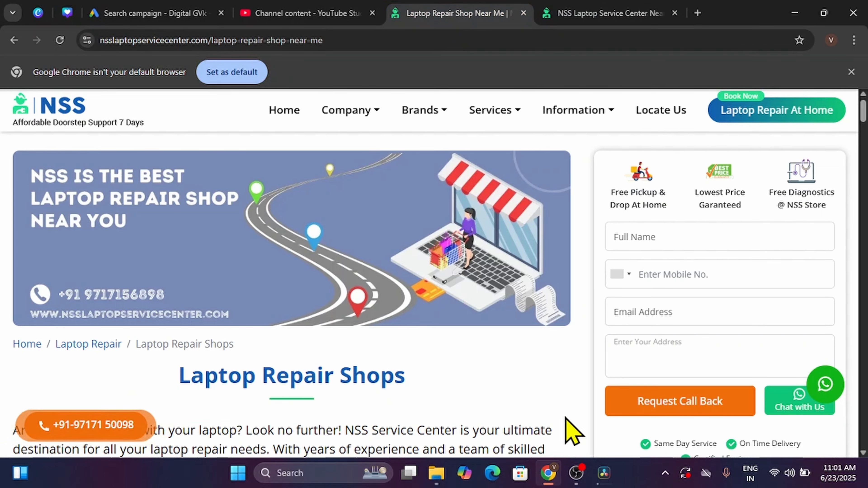
- Review the laptop repair page and copy its URL, nsslaptopservicecenter.com/laptop-repair-shop-near-me, into the Final URL of the Google Ads search ad
scroll(567, 428, down, 9)
scroll(567, 420, down, 10)
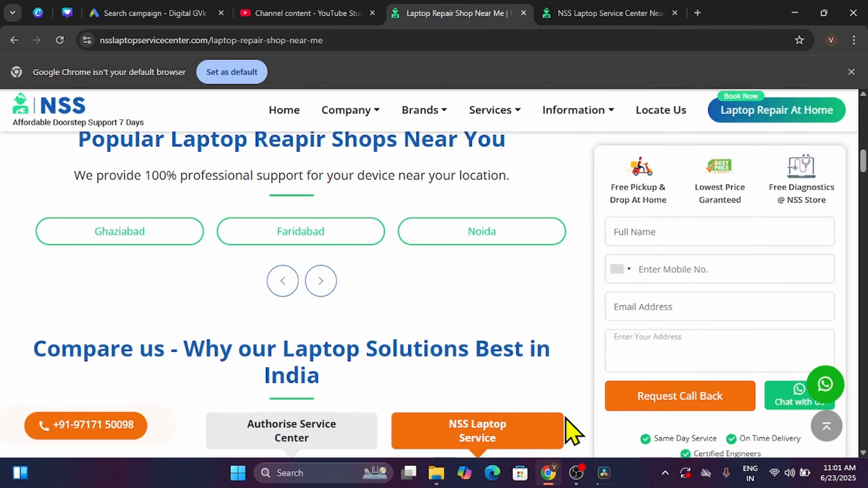
scroll(585, 355, down, 4)
scroll(585, 352, down, 10)
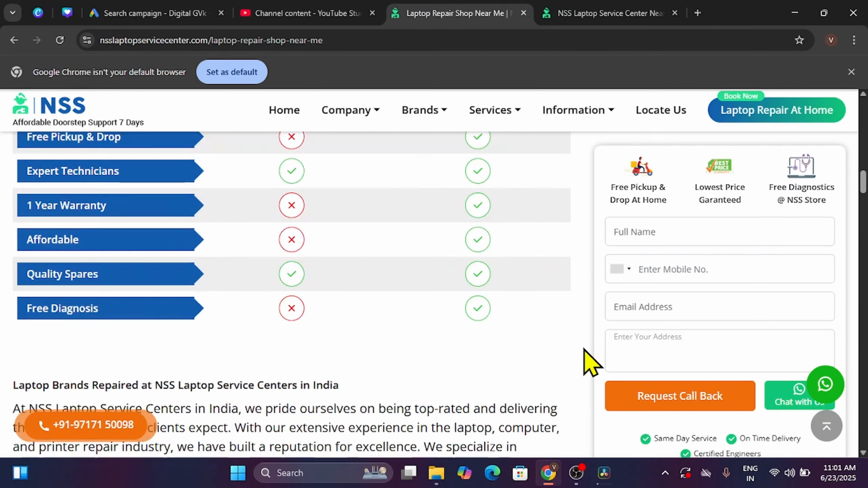
scroll(585, 353, up, 20)
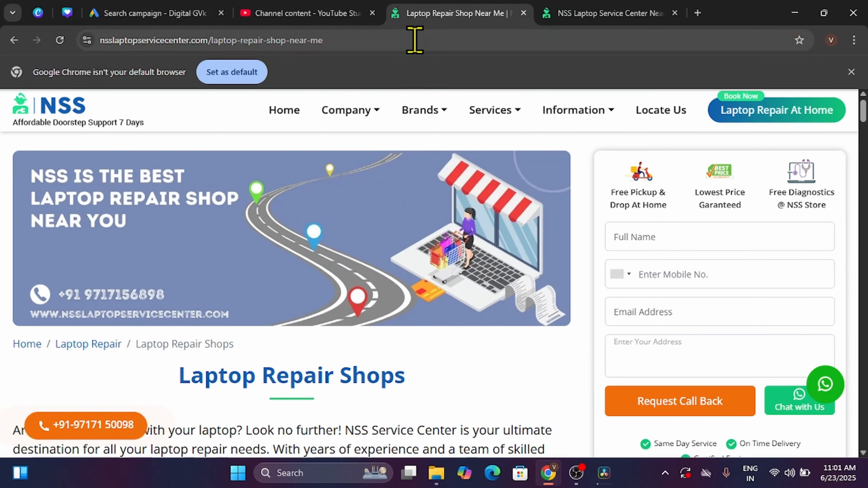
click(414, 39)
key(ctrl+c)
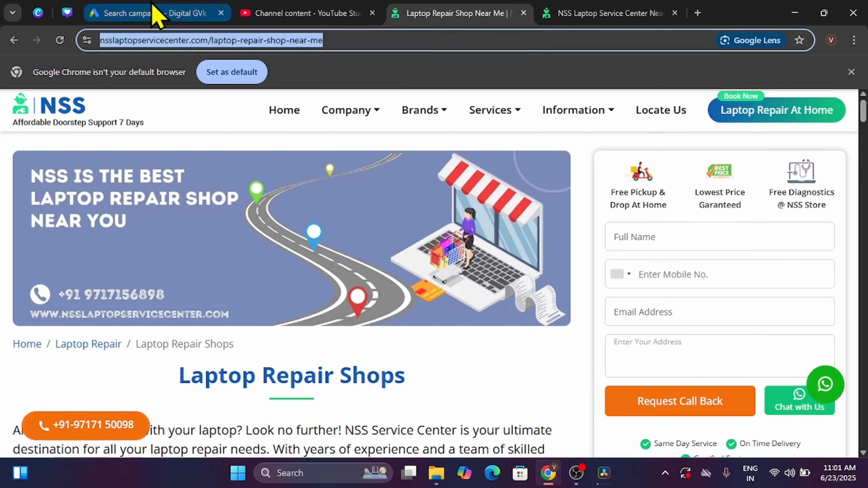
click(155, 14)
key(ctrl+v)
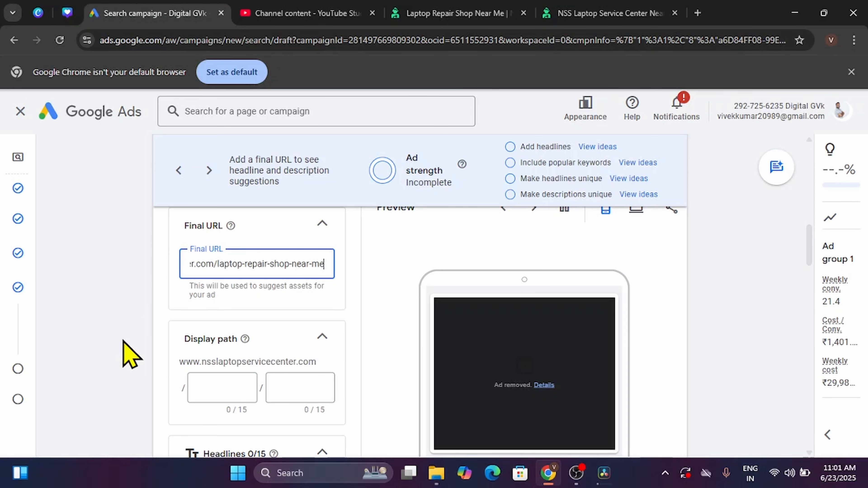
- Set the ad's display path to "laptop service" in the first part and "delhi" in the second
scroll(117, 378, down, 2)
scroll(113, 369, down, 2)
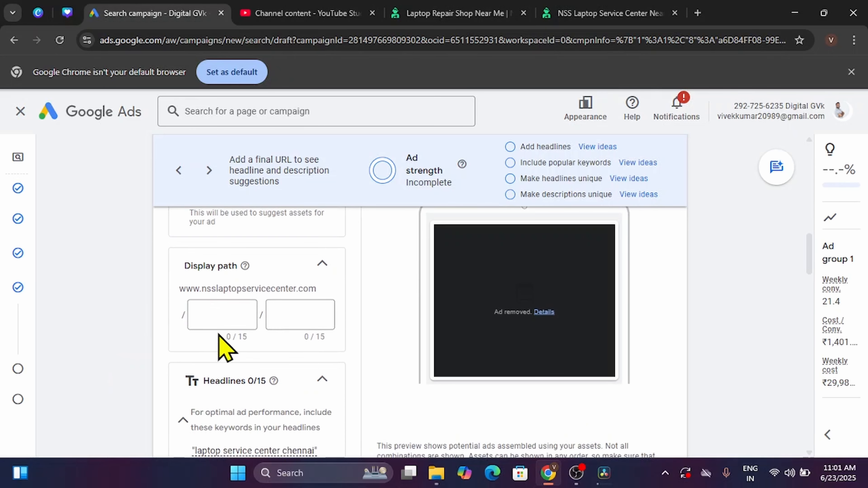
click(238, 312)
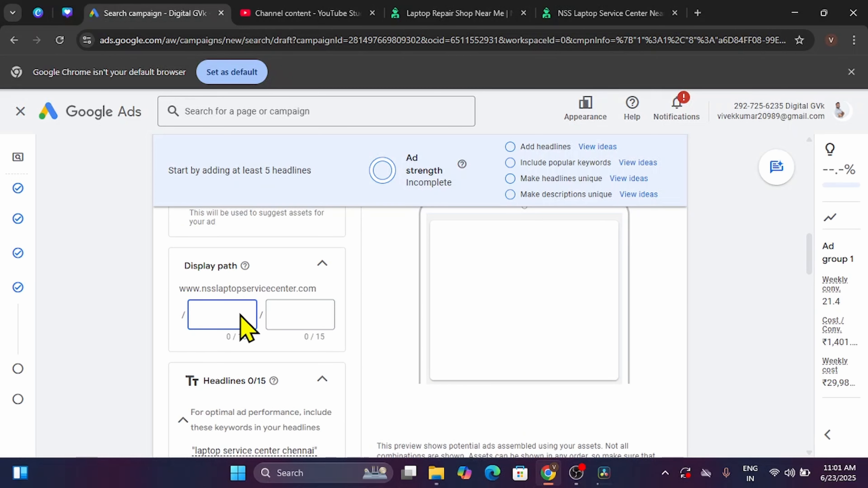
scroll(243, 327, up, 1)
scroll(244, 327, down, 1)
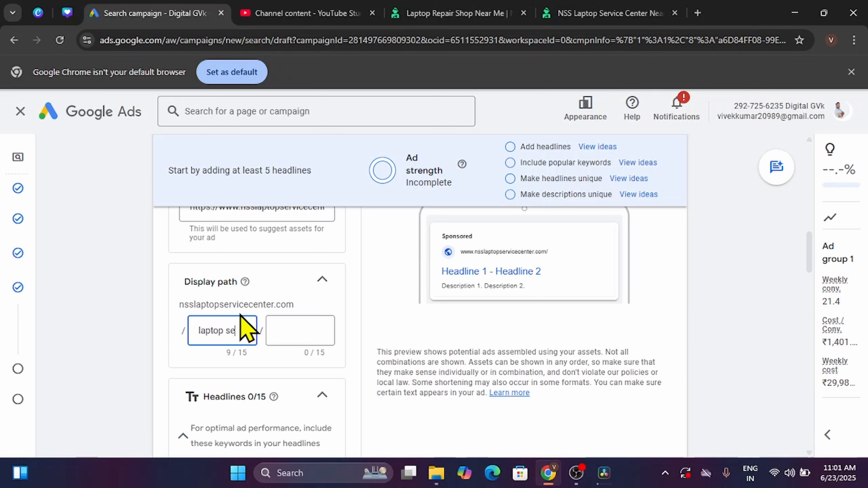
text(e)
click(309, 338)
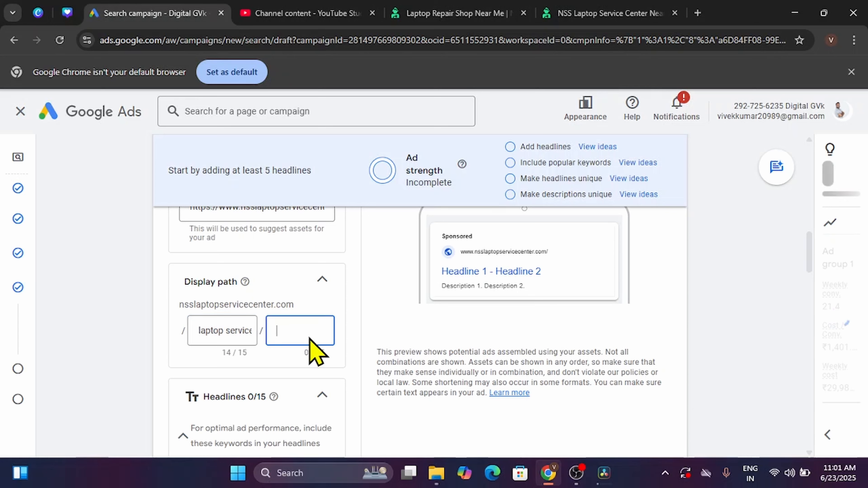
text(delhi)
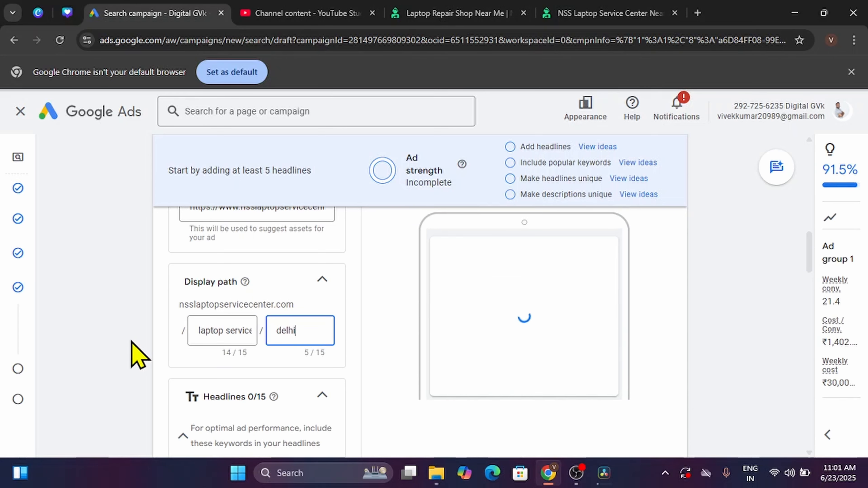
click(137, 354)
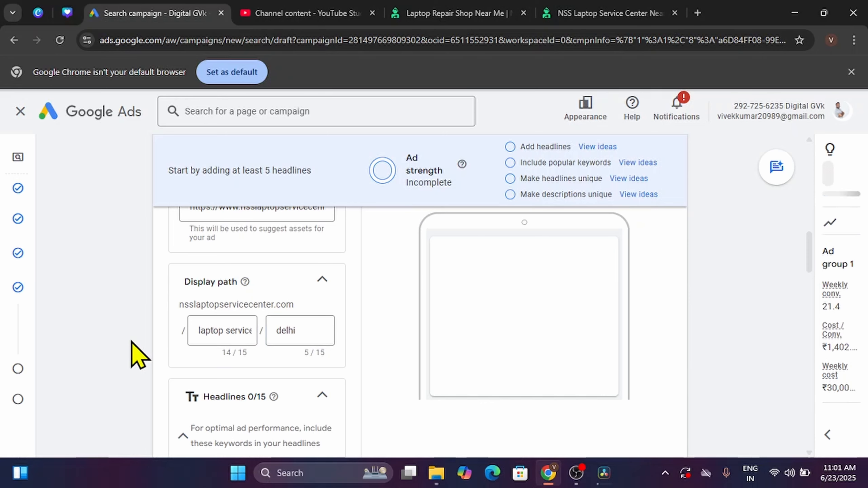
- Search the NSS homepage for "del" to look for mentions of Delhi, and return to the Google Ads campaign draft
click(608, 11)
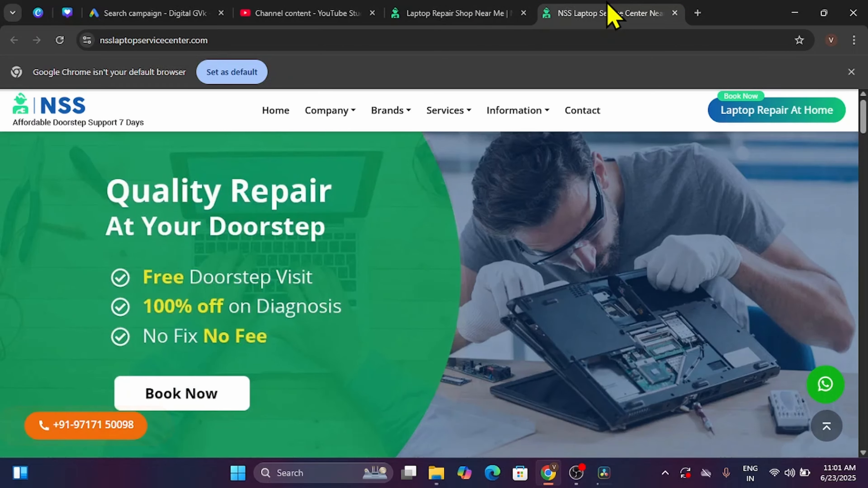
key(ctrl+f)
text(de)
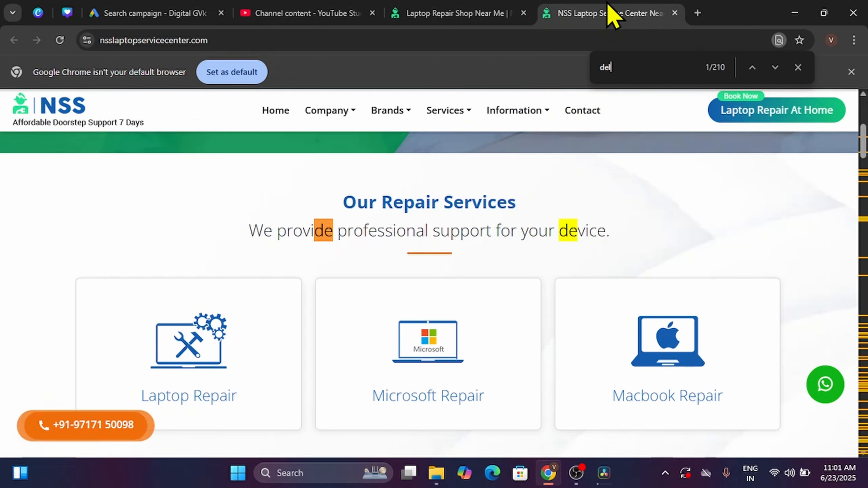
text(l)
key(Return)
key(Return)
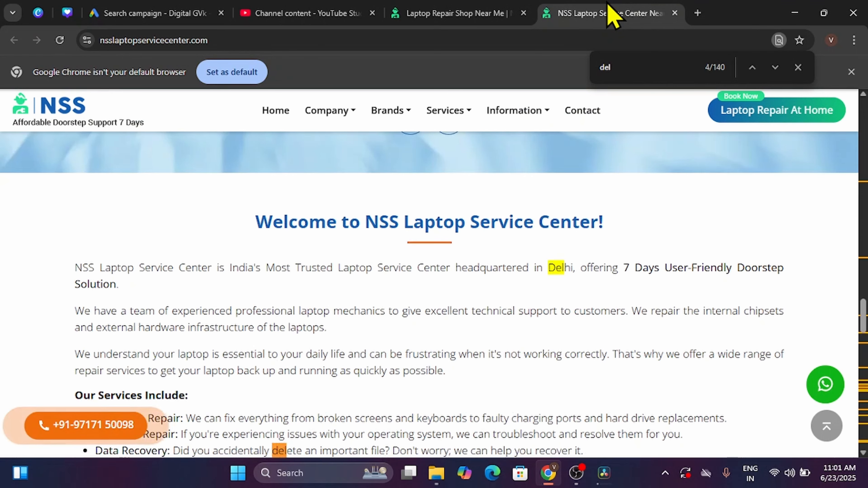
click(134, 4)
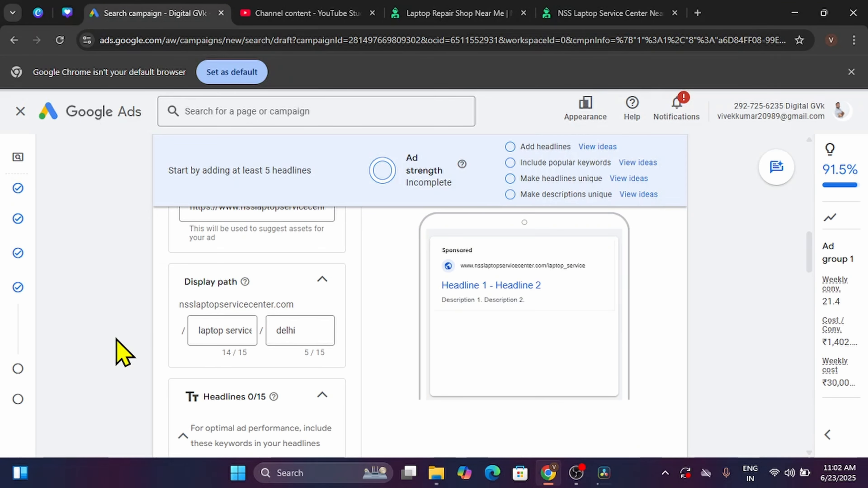
- Enter "Laptop Service Center in Delhi" as the ad's first headline
scroll(118, 353, down, 3)
scroll(118, 352, down, 5)
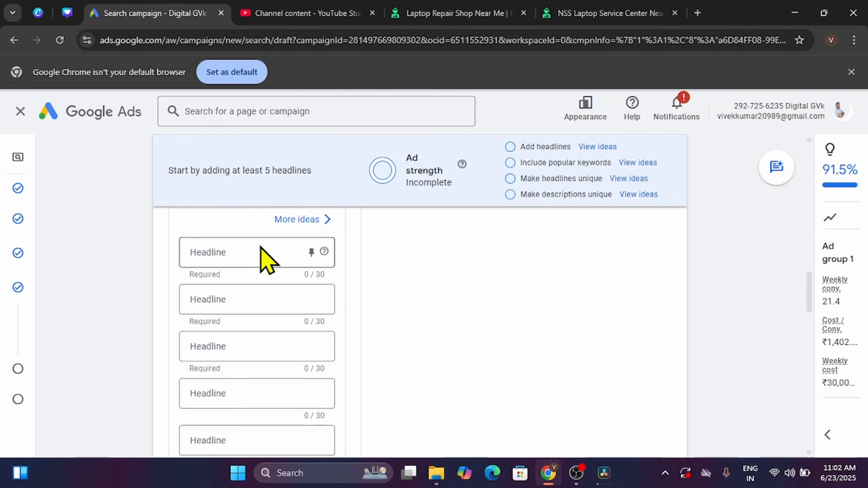
click(265, 256)
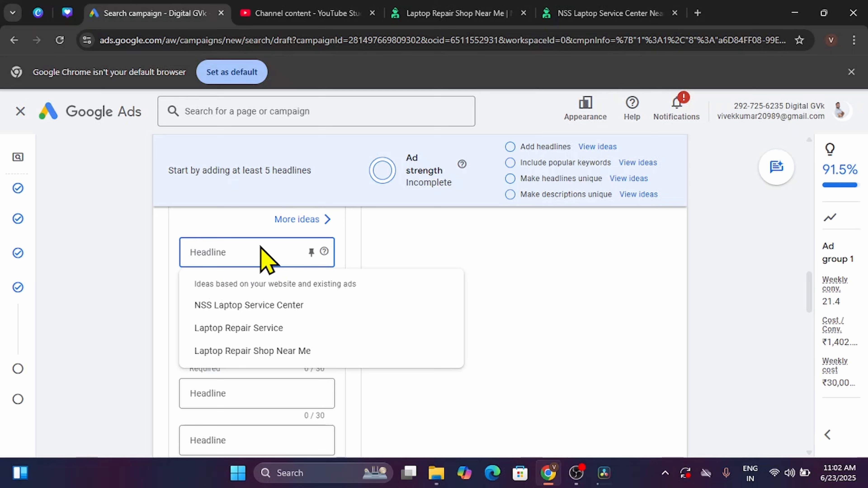
text(Lapto)
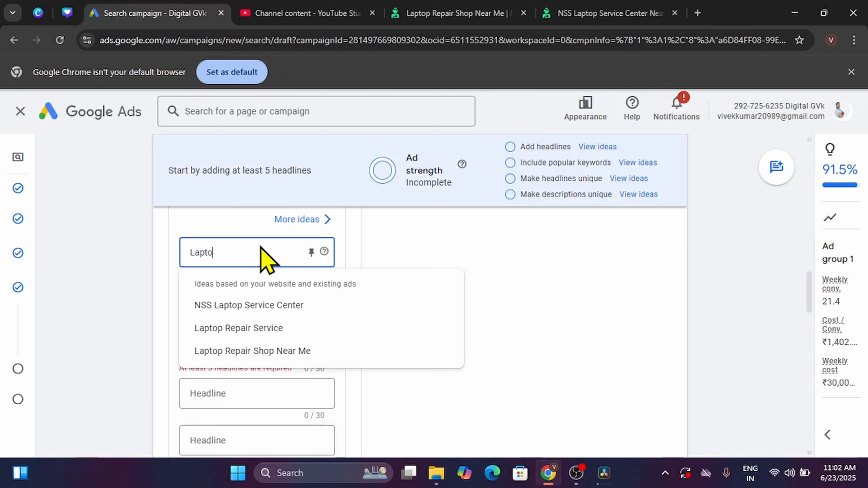
text(p Servci)
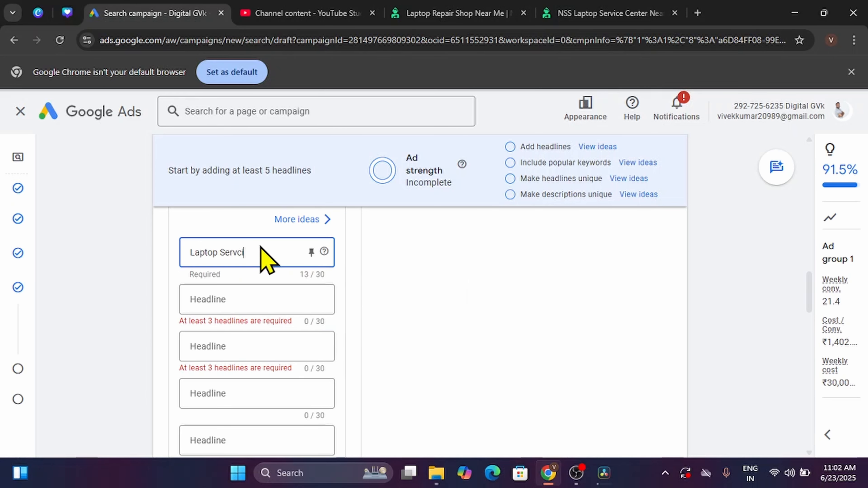
key(BackSpace)
key(BackSpace)
text(ice Center in)
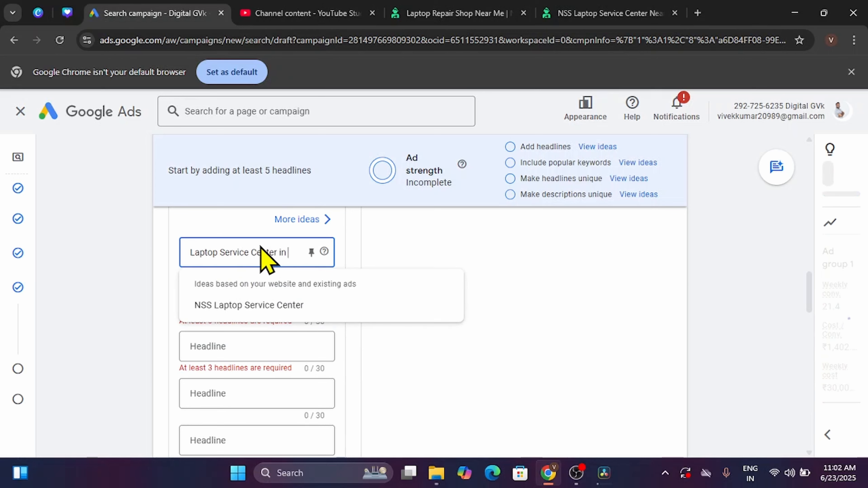
text( Delhi)
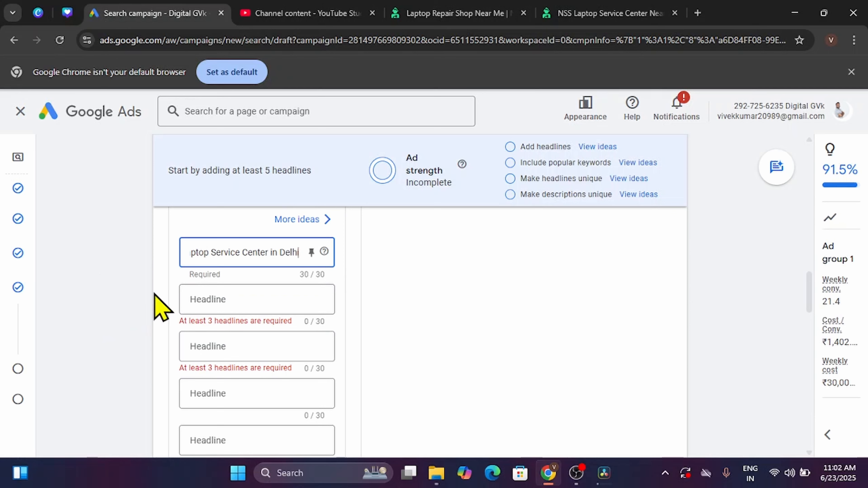
- Enter "Best Laptop Repair Center" as the ad's second headline, correcting the misspelled word "Laptop"
click(238, 304)
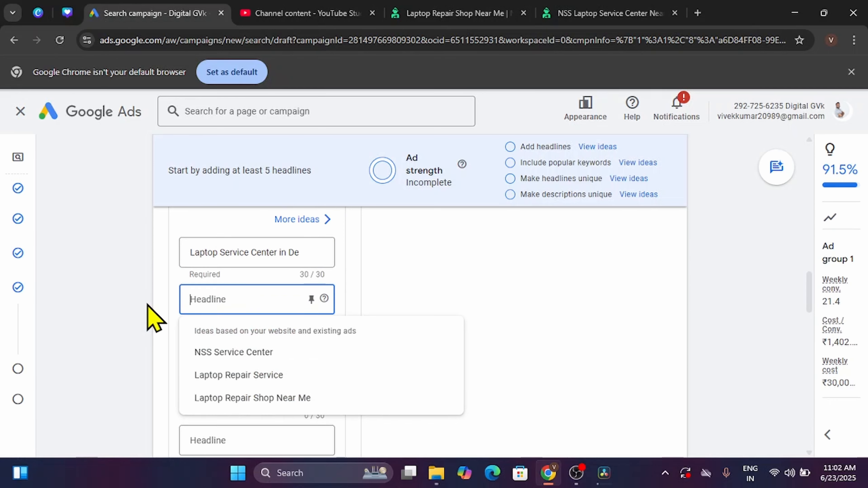
text(Best)
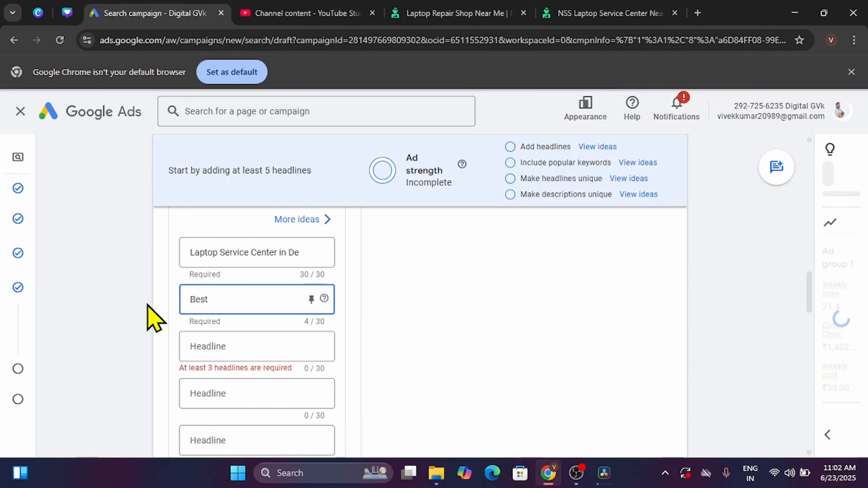
text( Laprop)
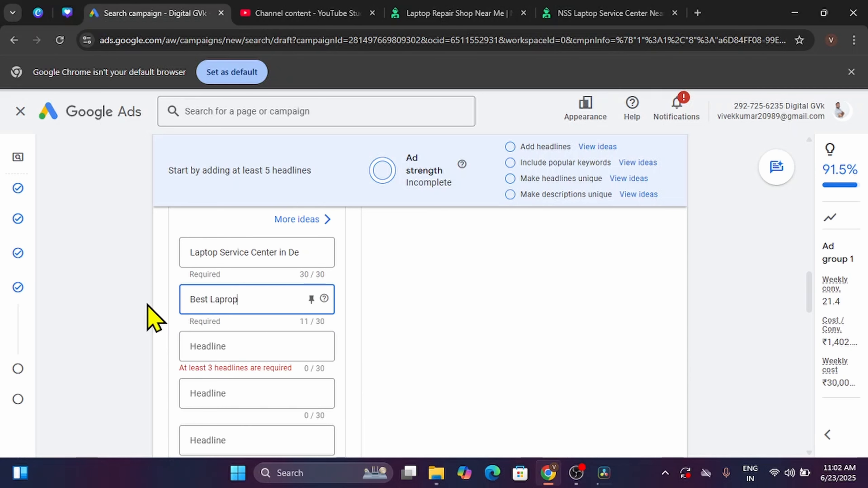
text( Repair )
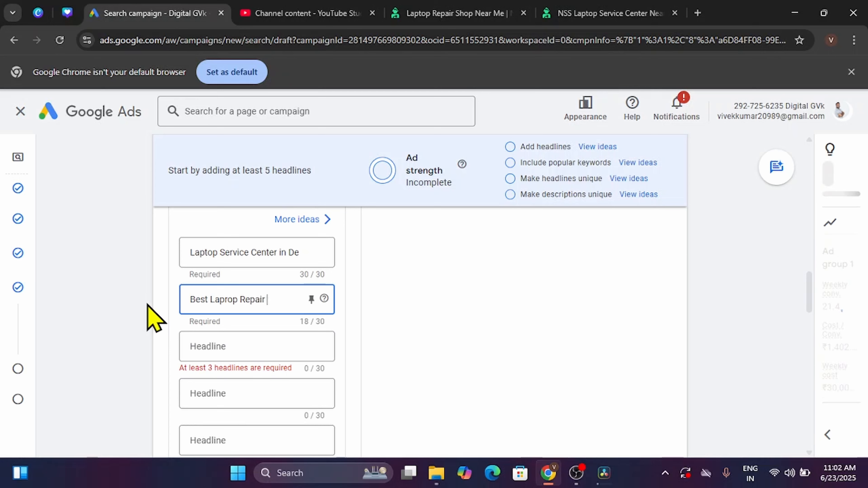
text(Center)
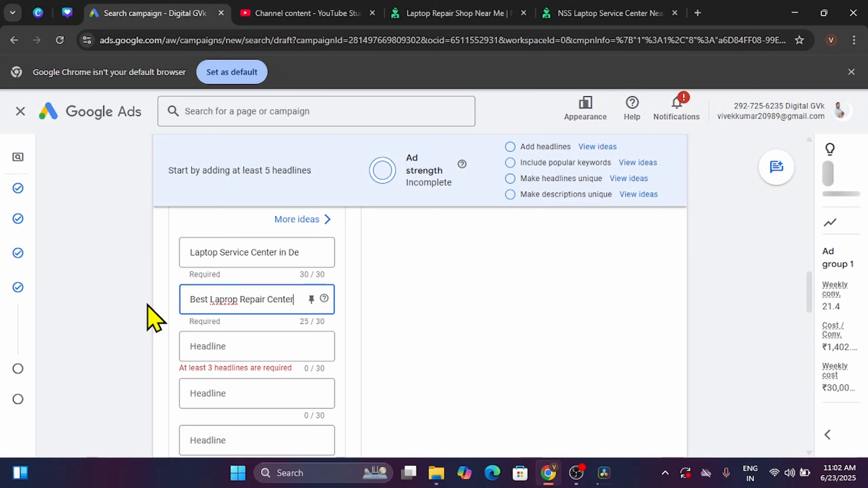
click(229, 299)
key(BackSpace)
text(t)
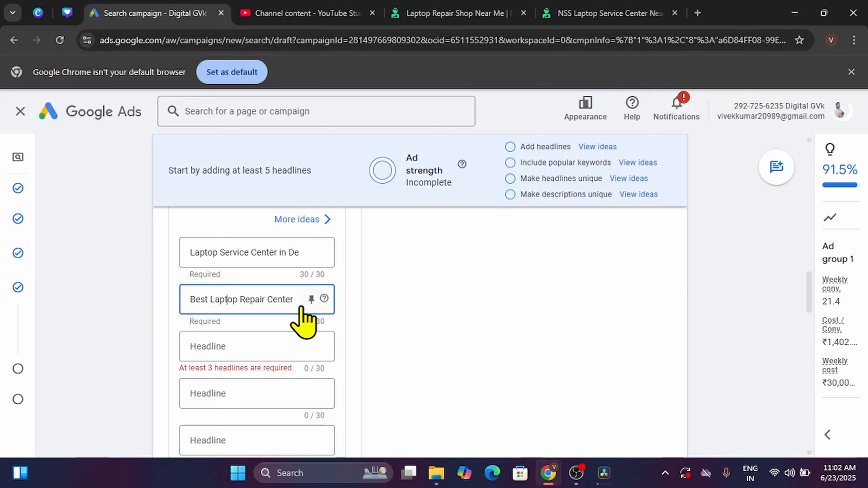
- Enter "Laptop Fault Center Delhi" as the ad's third headline
click(209, 344)
text(Lpatop)
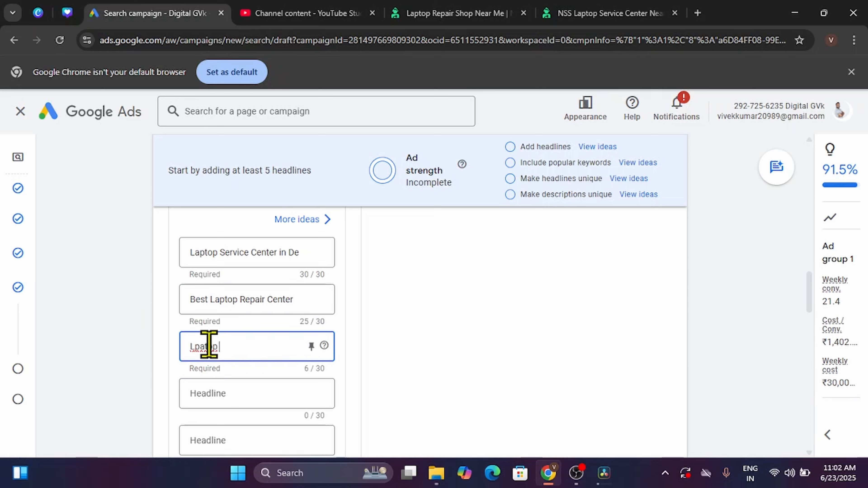
key(BackSpace)
key(BackSpace)
text(a)
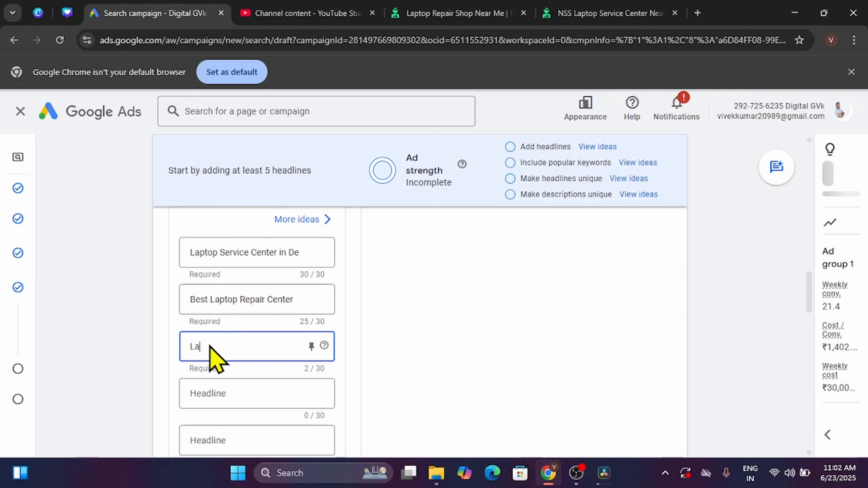
text(ptop Fault)
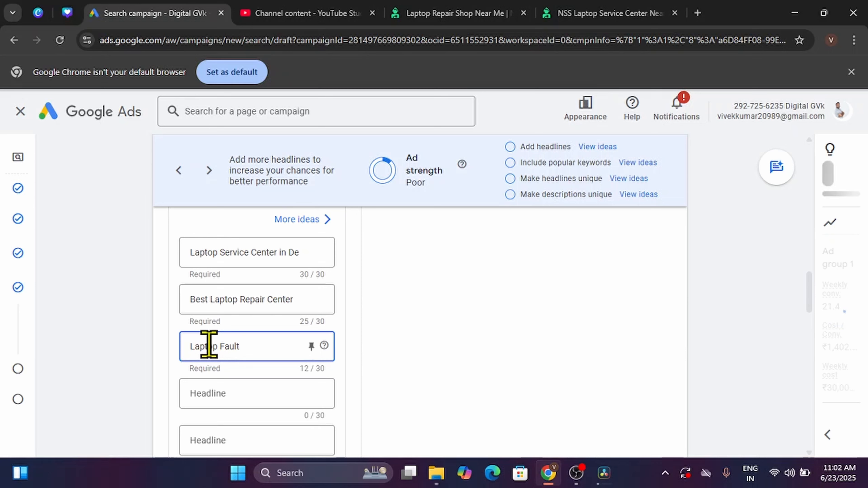
text( Center)
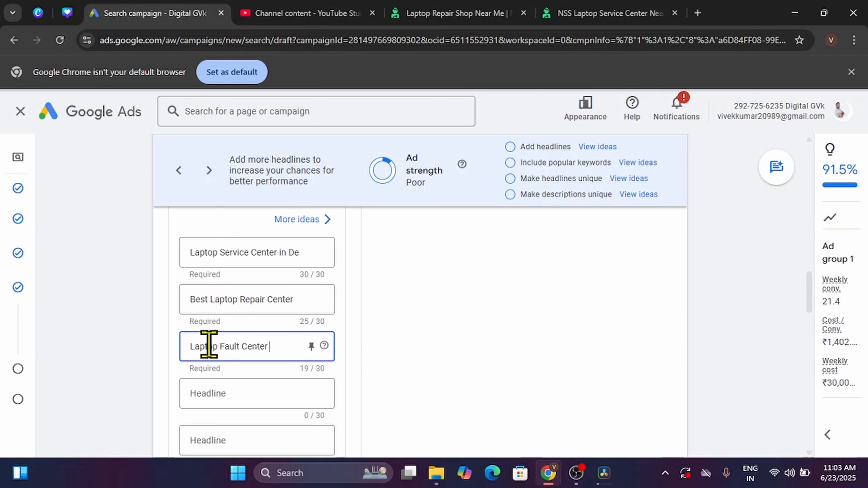
text( Delgi)
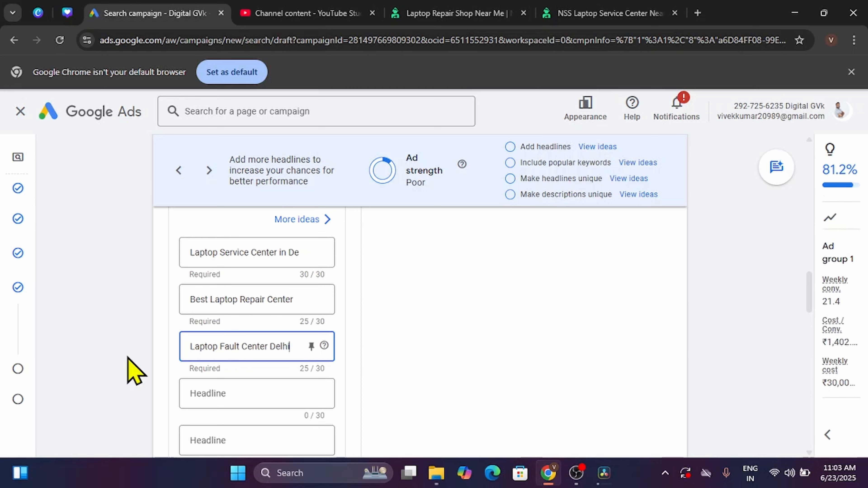
click(127, 358)
- Examine the ad strength rating and the headline fields that are still empty
scroll(127, 368, down, 1)
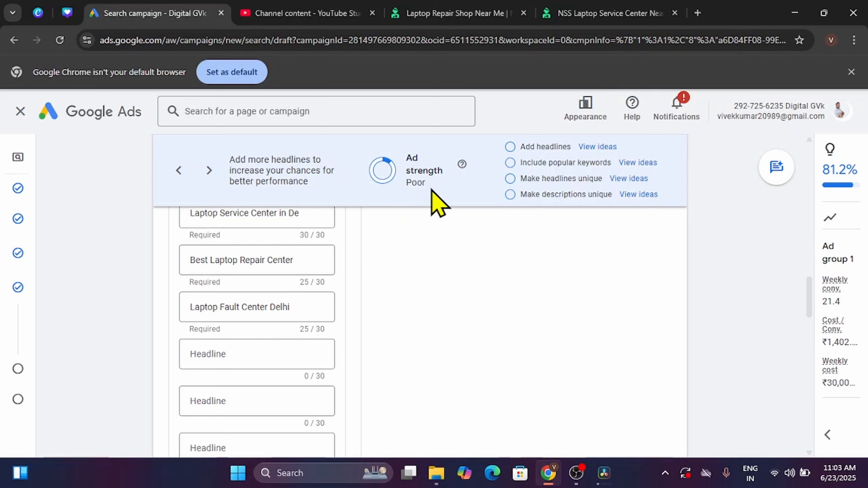
double_click(418, 185)
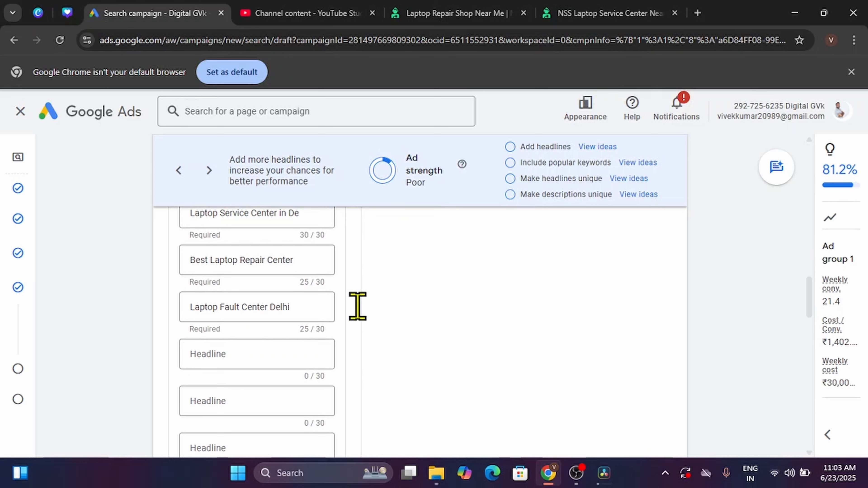
scroll(324, 339, down, 3)
scroll(318, 330, down, 1)
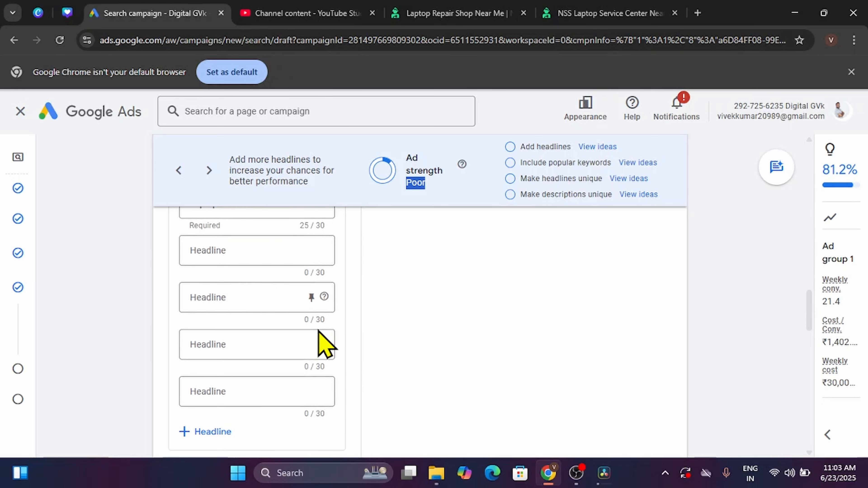
scroll(318, 330, up, 2)
scroll(318, 330, down, 1)
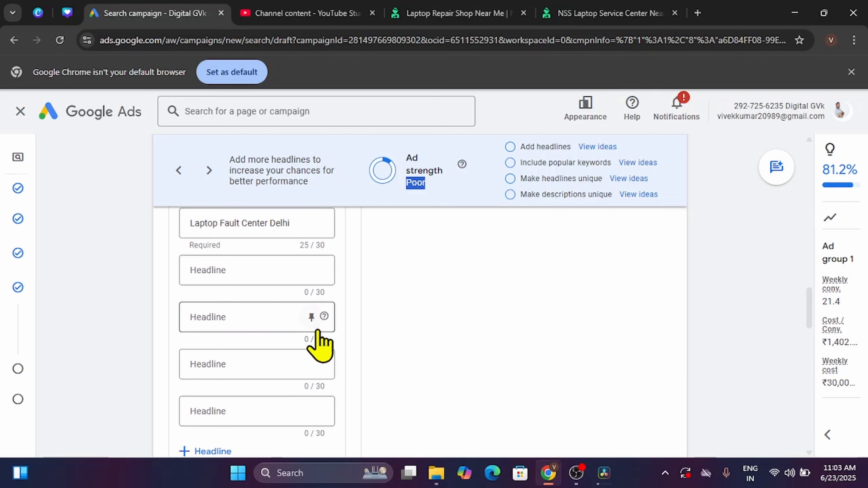
scroll(159, 323, up, 3)
scroll(159, 323, down, 1)
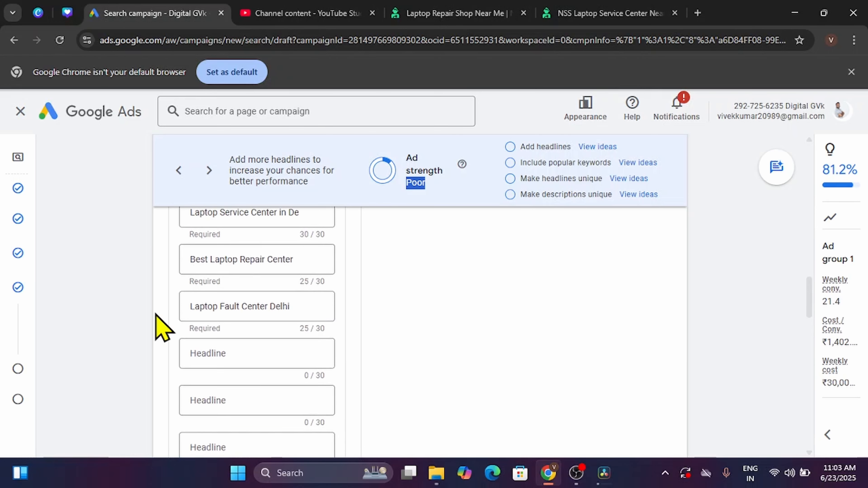
- Look up Google search suggestions for "laptop" in a new browser tab and copy the suggestion "hp laptop service center delhi"
click(697, 11)
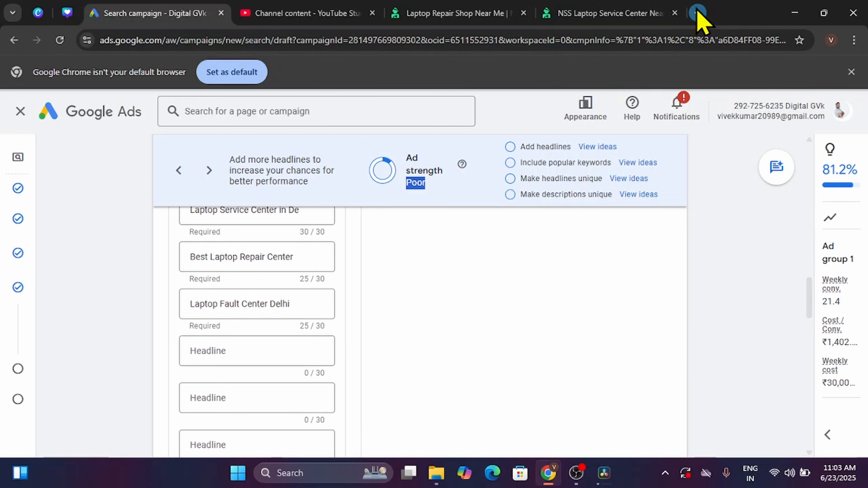
text(goo)
key(Return)
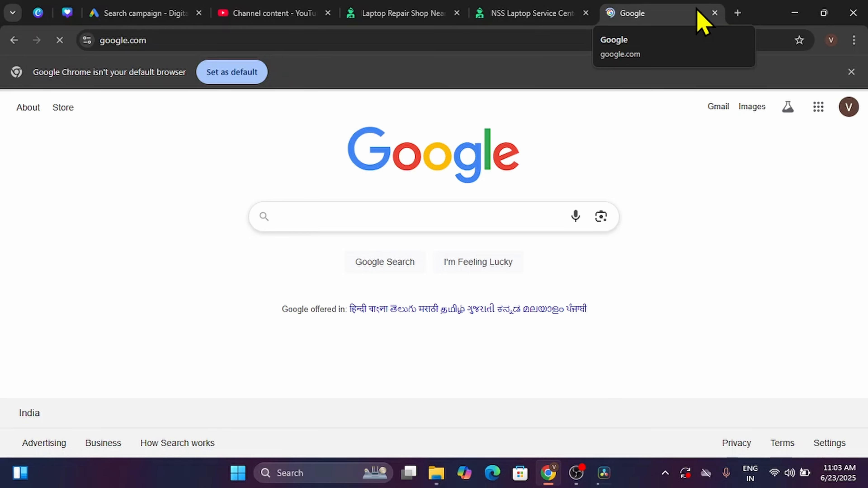
text(laptop)
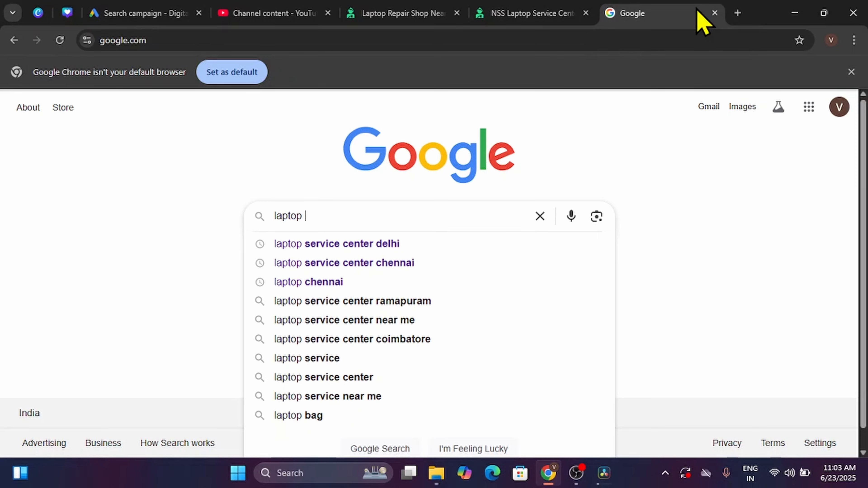
key(Down)
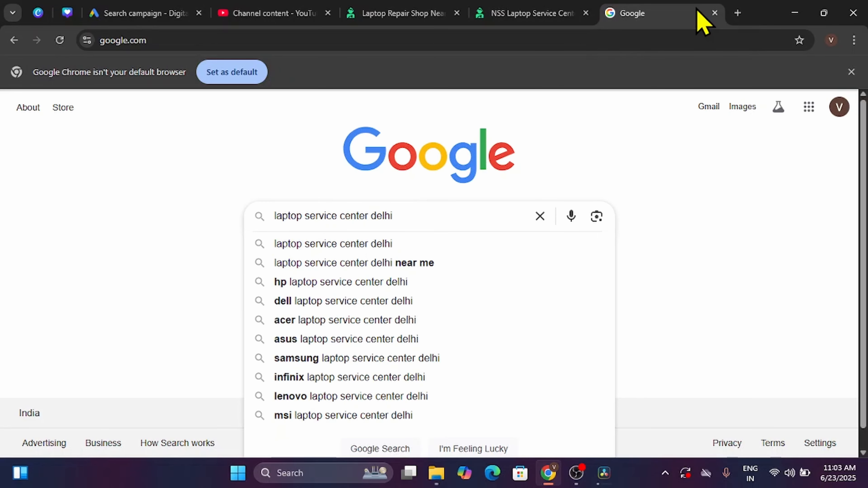
key(Down)
key(Down)
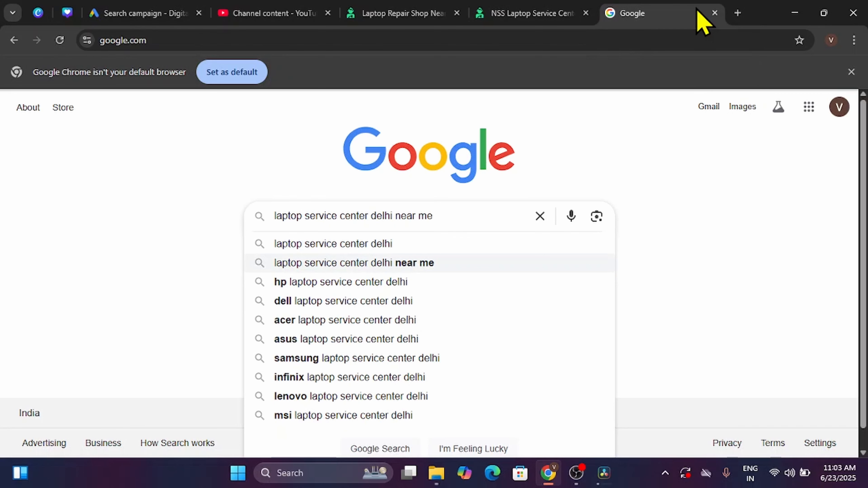
key(ctrl+a)
key(Down)
key(ctrl+c)
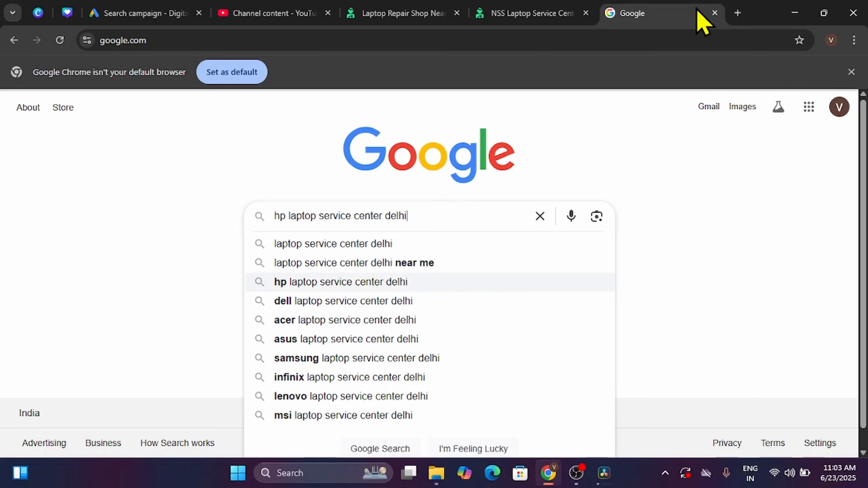
- Return to the Google Ads campaign draft and enter the copied "hp laptop service center delhi" as the fourth headline
click(193, 8)
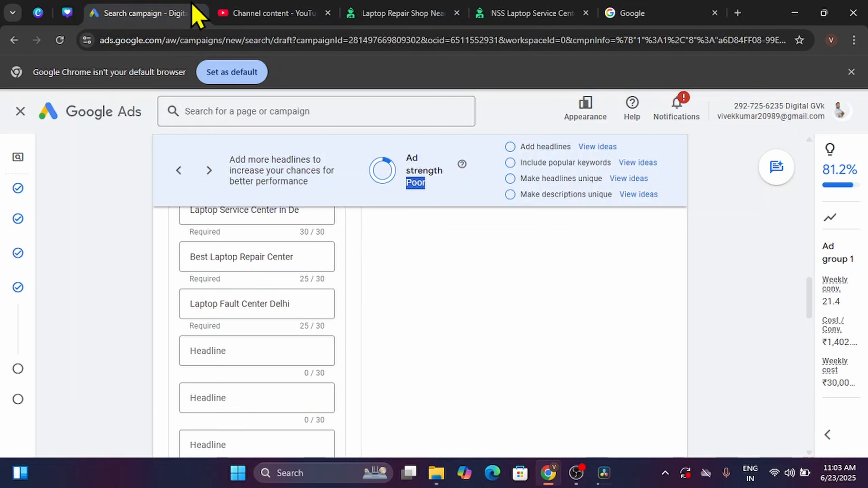
click(280, 363)
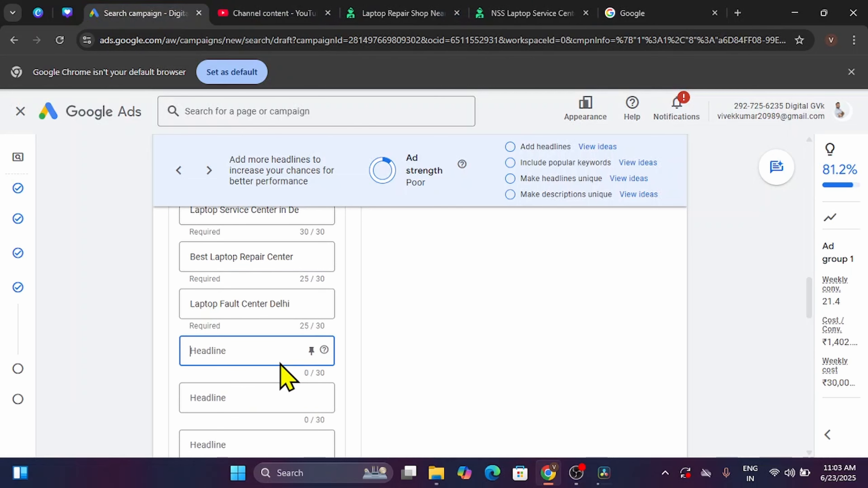
key(ctrl+v)
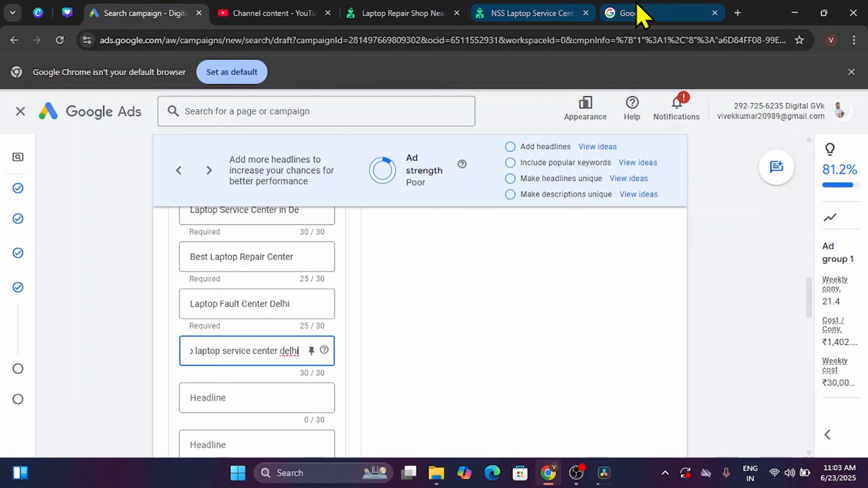
- Go back to the Google tab, look up suggestions for "laptop" again and copy "dell laptop service center delhi"
click(639, 14)
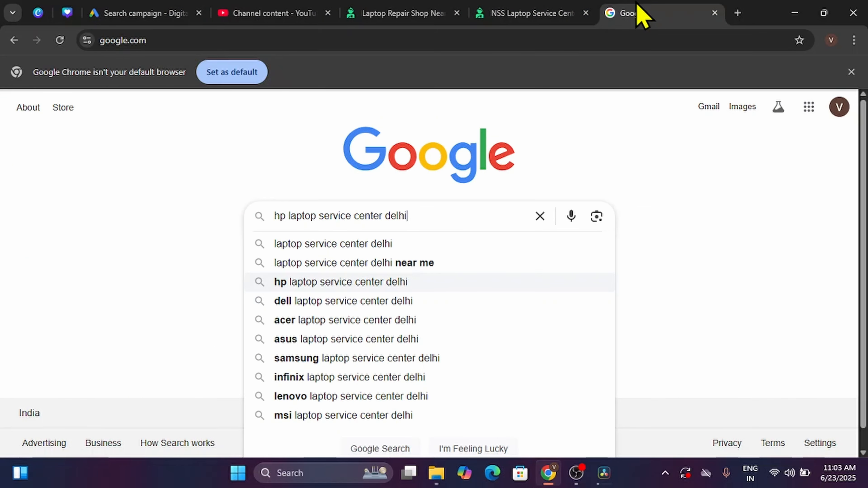
key(Escape)
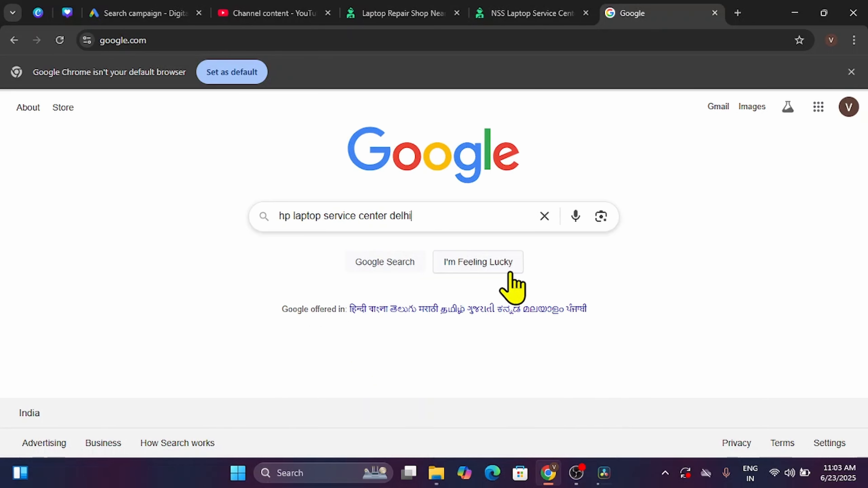
key(ctrl+a)
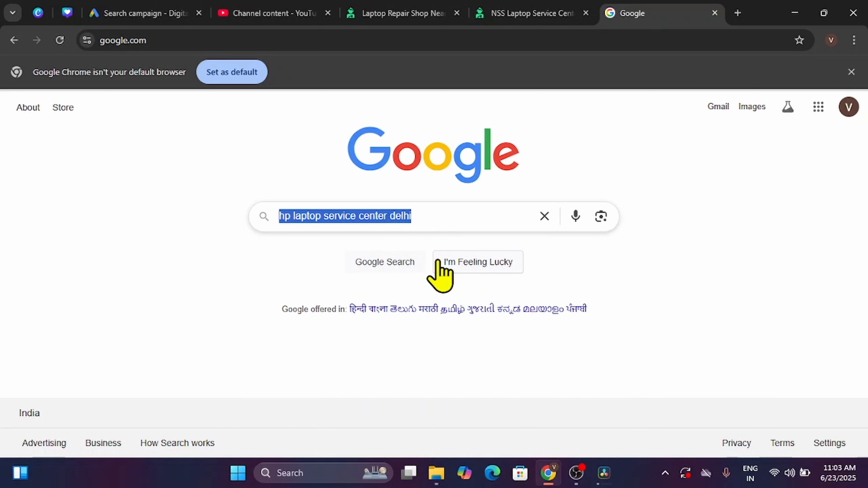
text(lap)
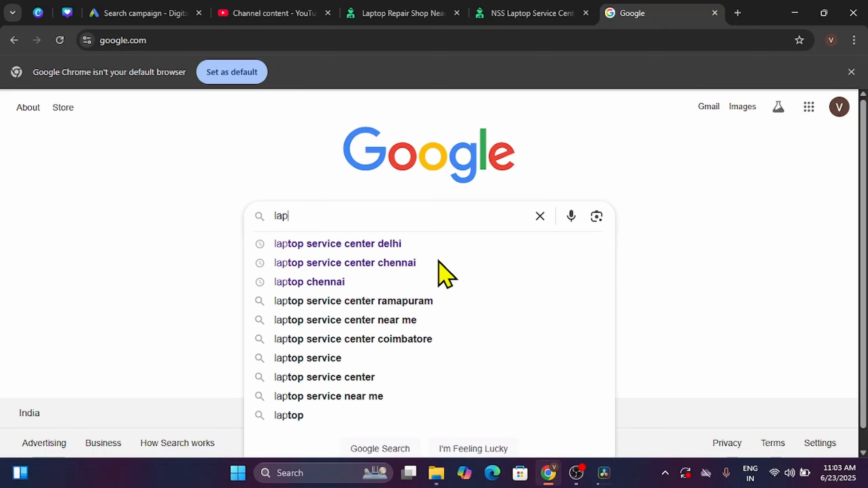
text(top)
key(Down)
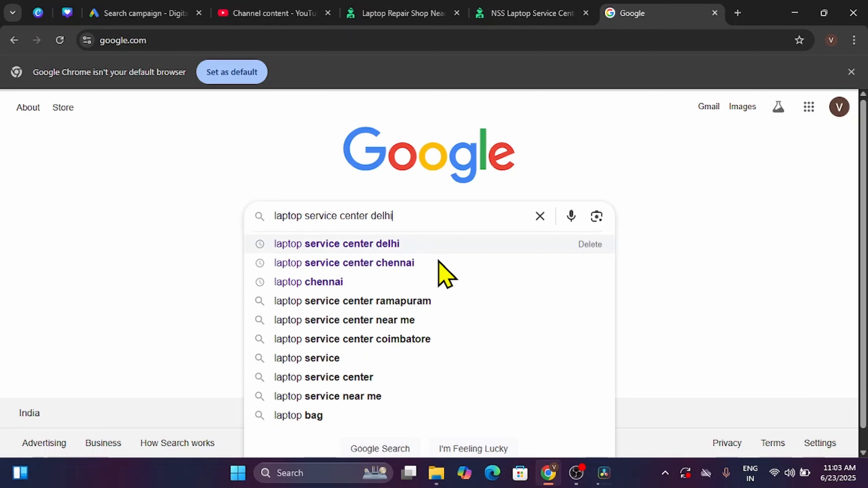
key(Down)
key(Down)
key(Down)
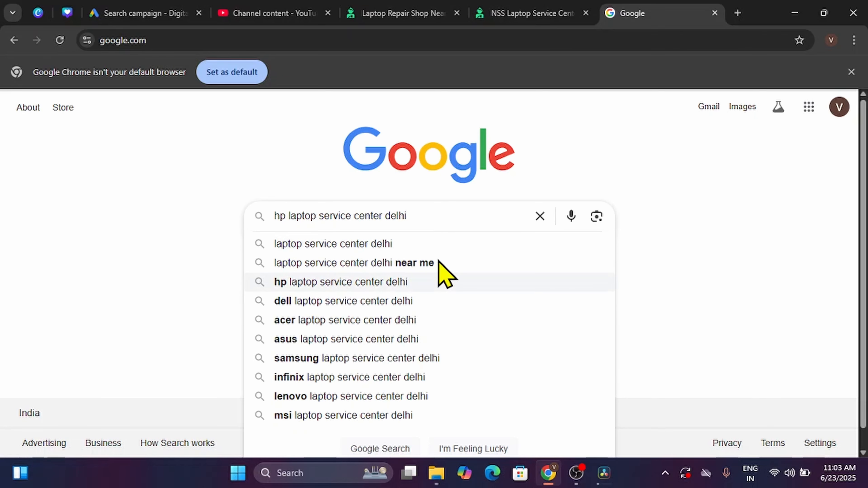
key(Down)
key(ctrl+a)
key(ctrl+c)
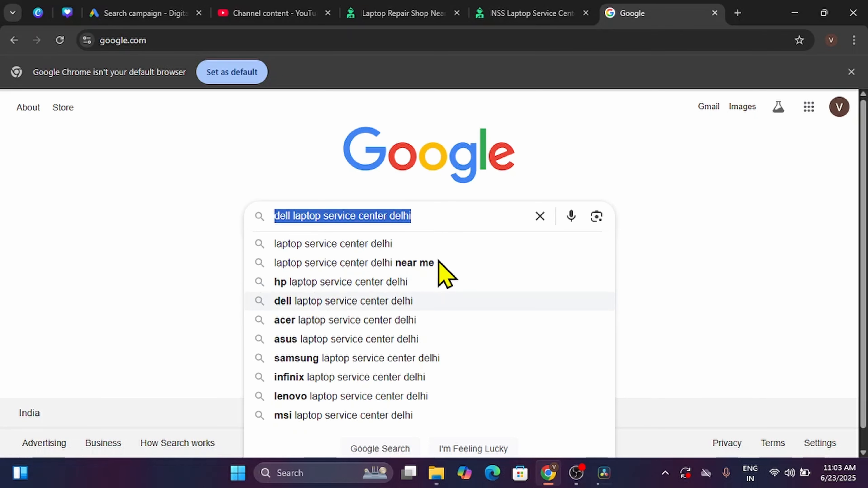
- In the Google Ads draft, insert the copied Dell phrase as the fifth headline and trim "delhi" from its end to fit 30 characters
click(143, 3)
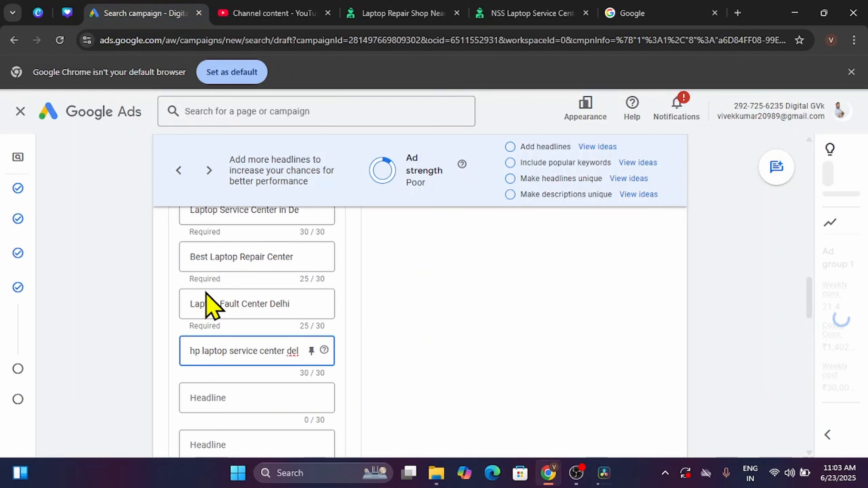
click(247, 400)
key(ctrl+v)
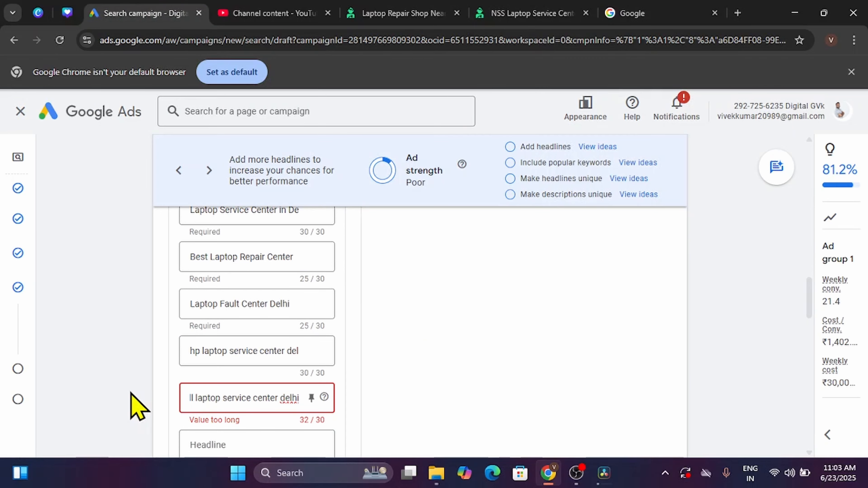
key(BackSpace)
key(BackSpace)
key(BackSpace)
key(BackSpace)
key(BackSpace)
key(BackSpace)
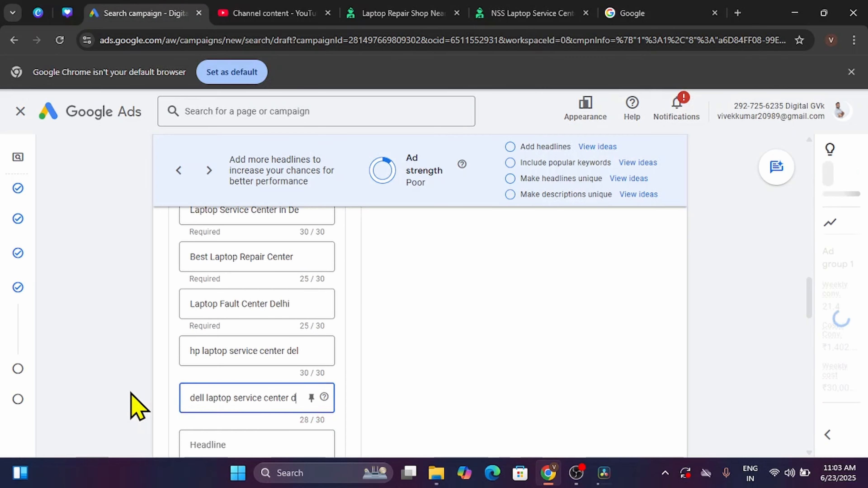
- Switch to the Google tab, replace "dell" with "acer" in the search query and copy "acer laptop service center delhi"
scroll(136, 407, down, 4)
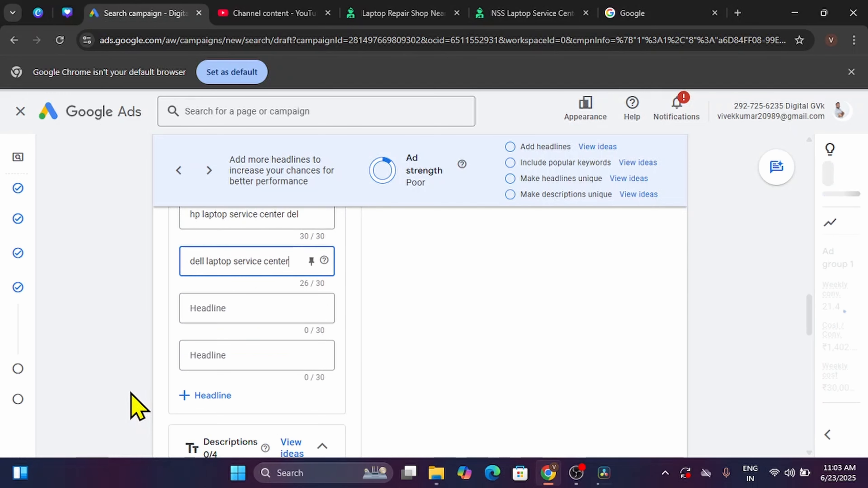
click(615, 11)
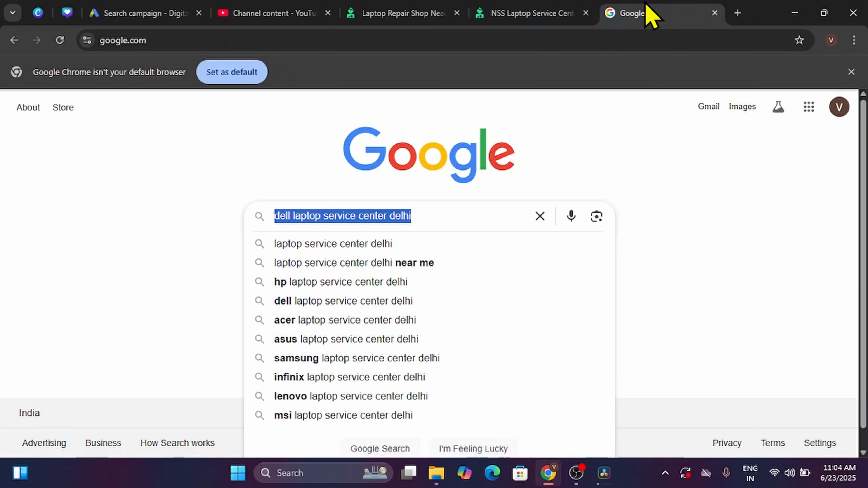
key(Right)
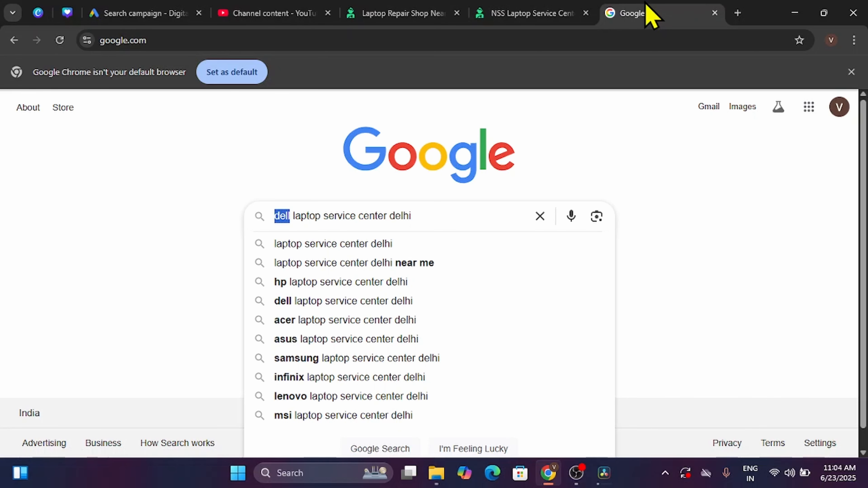
text(acer)
key(ctrl+a)
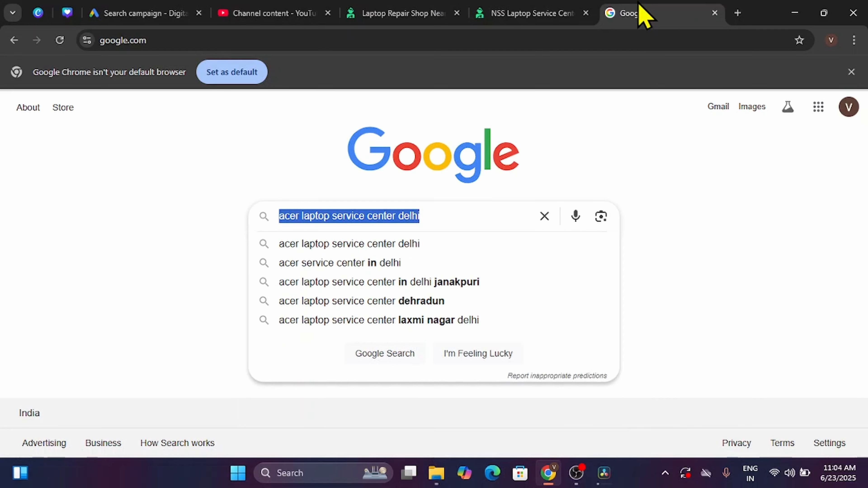
- Return to the Google Ads draft, insert the copied Acer phrase as the sixth headline and trim it to "acer laptop service center"
click(205, 9)
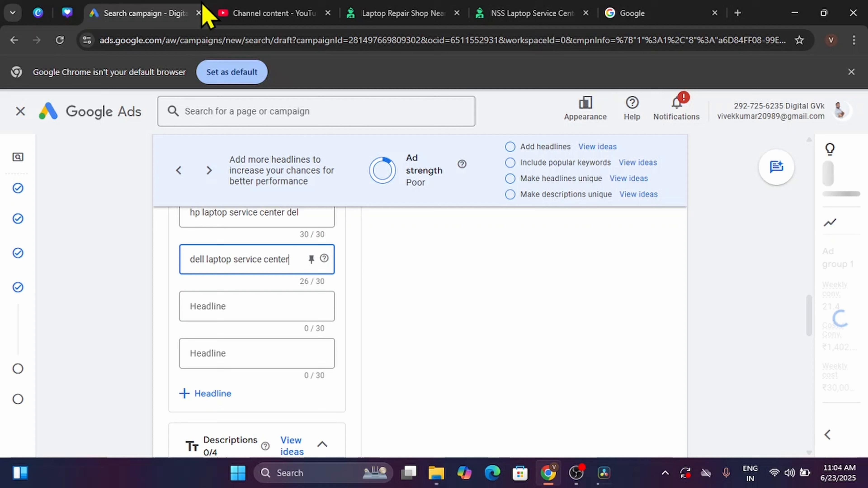
click(243, 314)
text(acer laptop service center delhi)
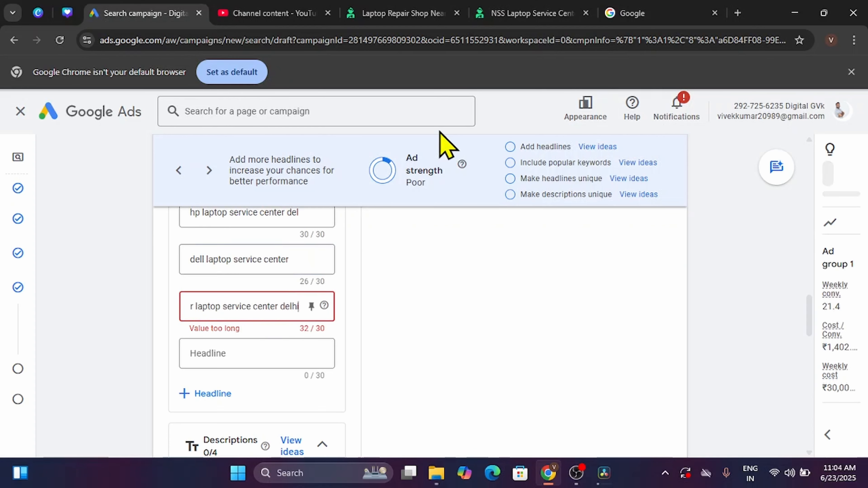
key(BackSpace)
key(BackSpace)
key(BackSpace)
key(BackSpace)
key(BackSpace)
key(BackSpace)
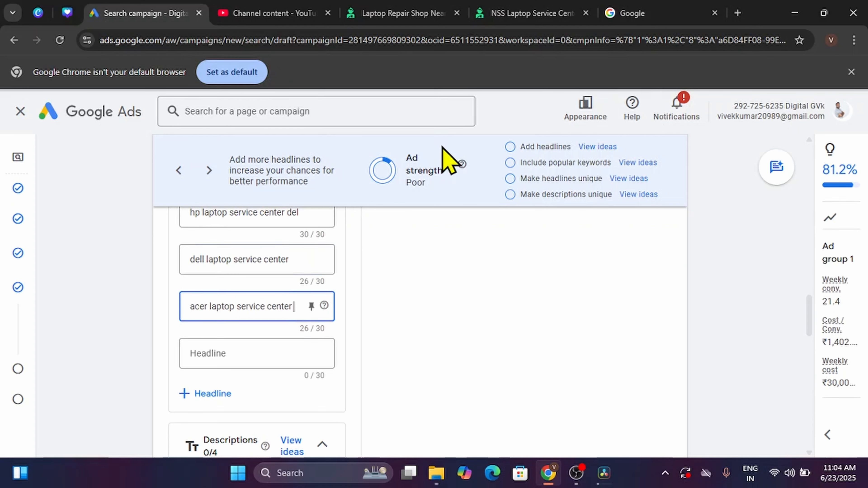
- Go back to the Google tab, replace "acer" with "asus" in the search query and copy the Asus service center phrase
click(619, 13)
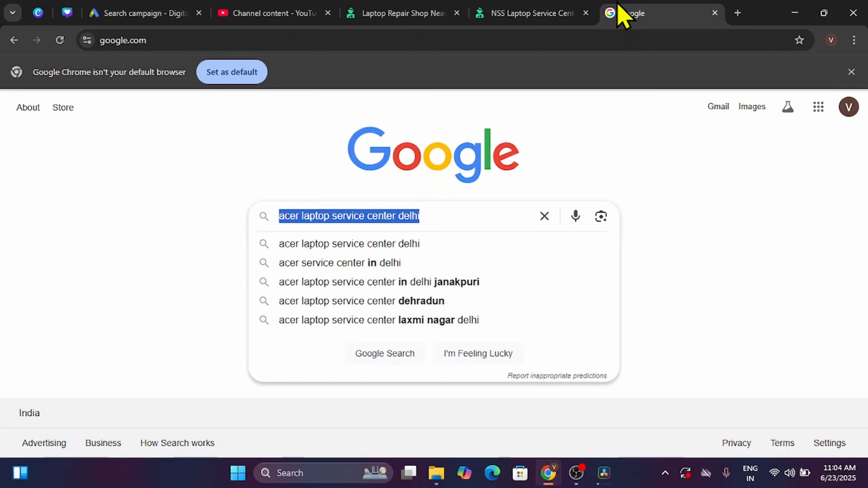
click(449, 210)
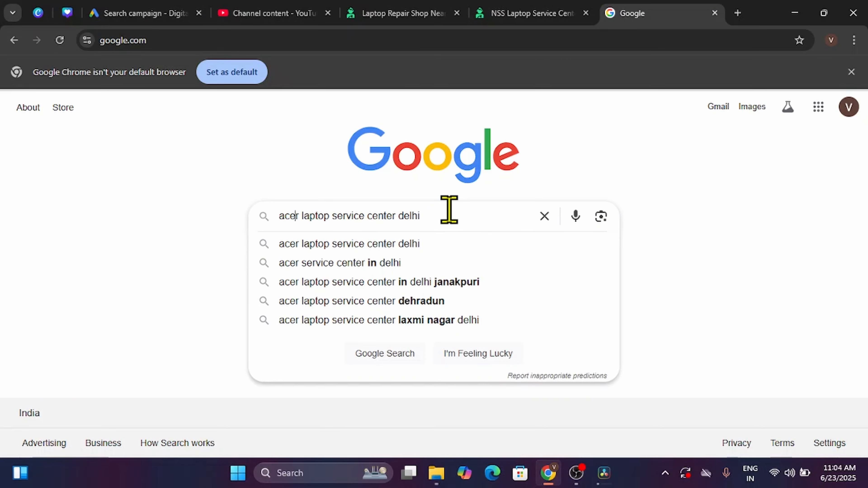
key(BackSpace)
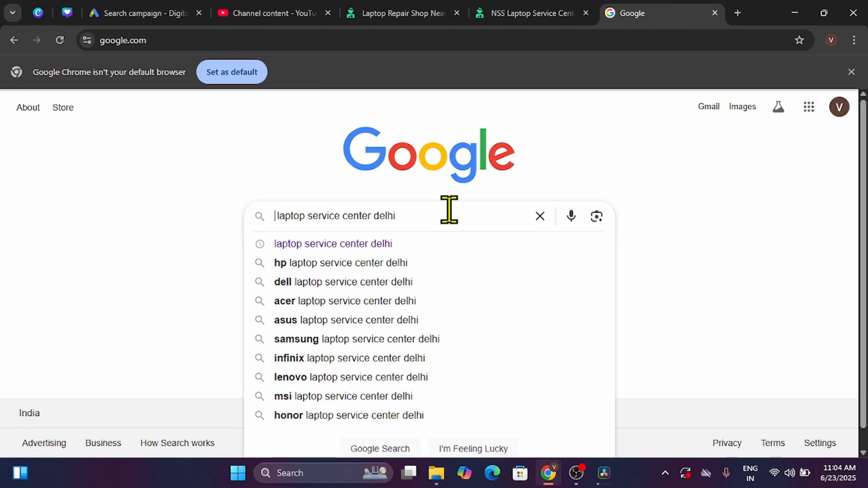
text(asus)
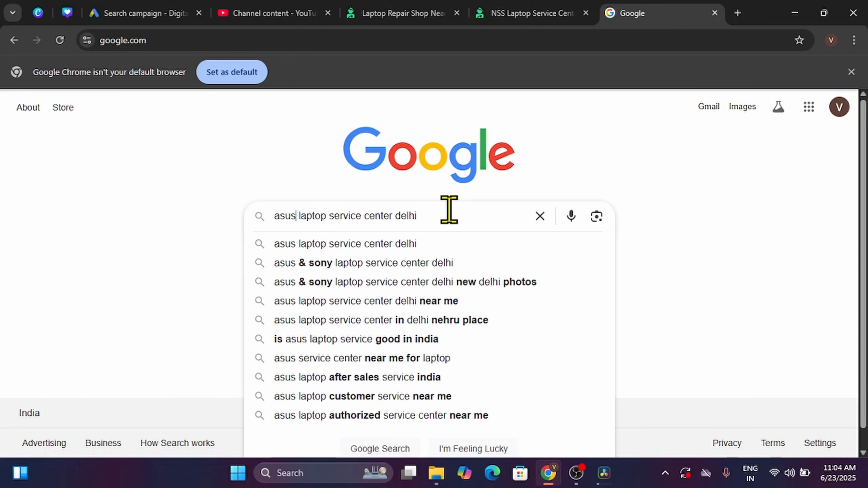
key(BackSpace)
key(BackSpace)
key(BackSpace)
key(ctrl+a)
key(ctrl+c)
- In the Google Ads draft, enter "asus laptop service center" as the seventh headline
click(93, 10)
click(244, 294)
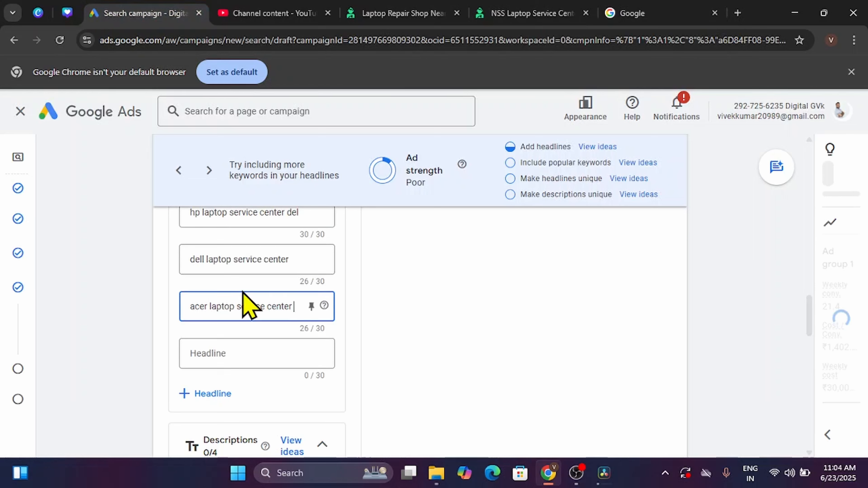
click(255, 351)
key(ctrl+v)
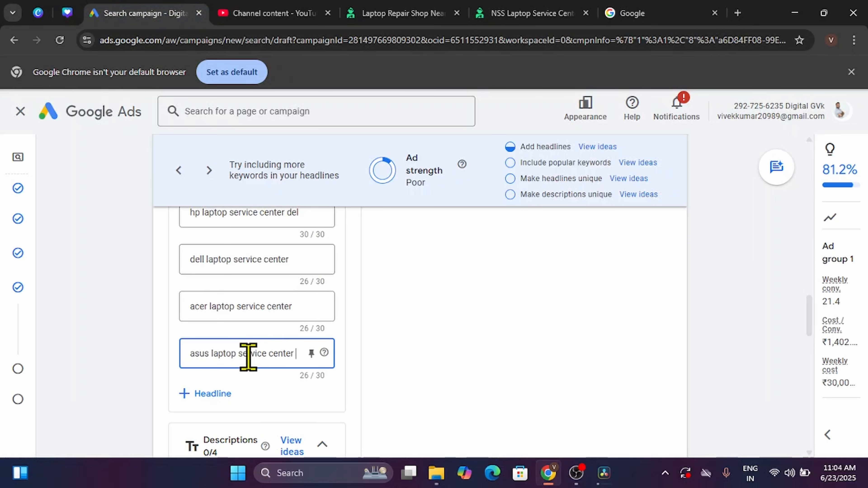
- Add another headline field and enter "Desktop Service Center Delhi" as the eighth headline
scroll(139, 359, down, 1)
scroll(139, 359, down, 1)
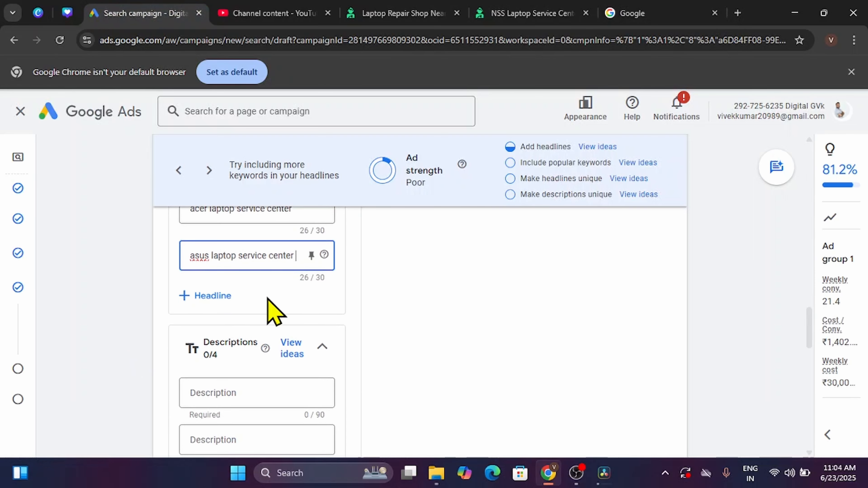
click(219, 296)
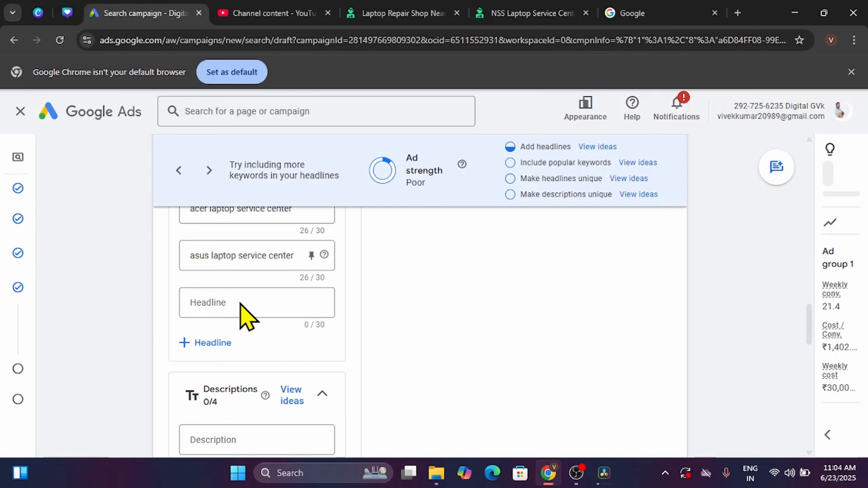
scroll(107, 342, down, 1)
click(261, 270)
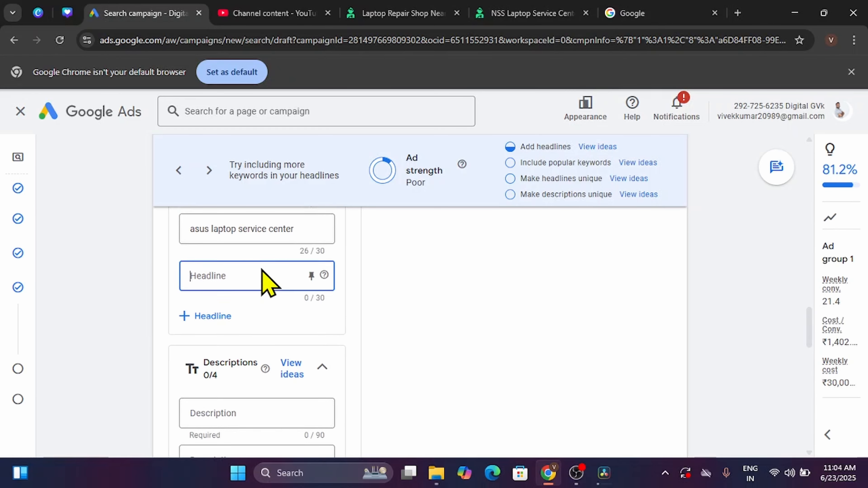
text(Desktop Servic)
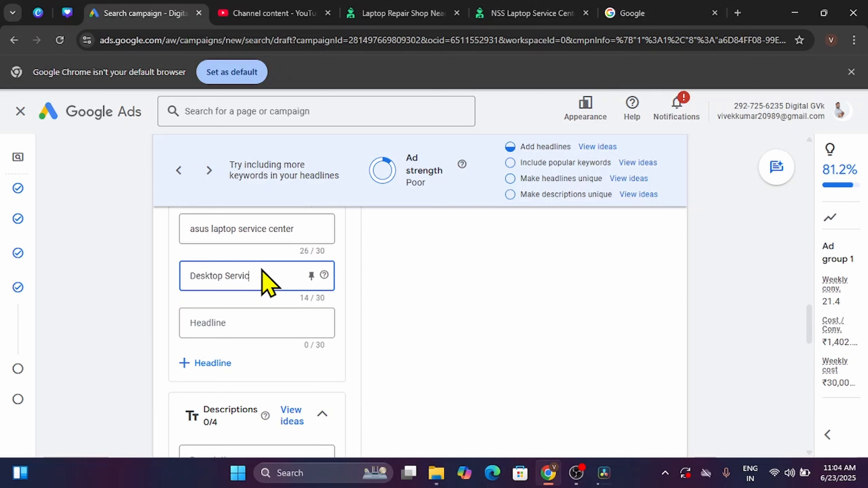
text(e Center)
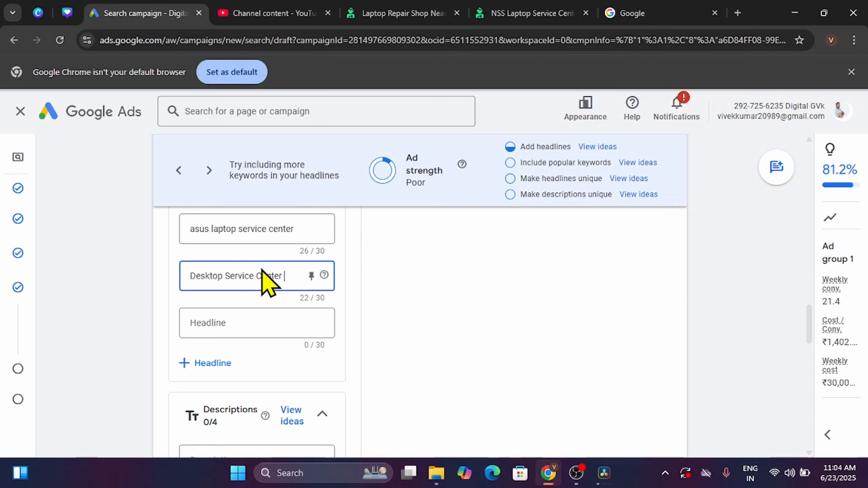
text( Delhi)
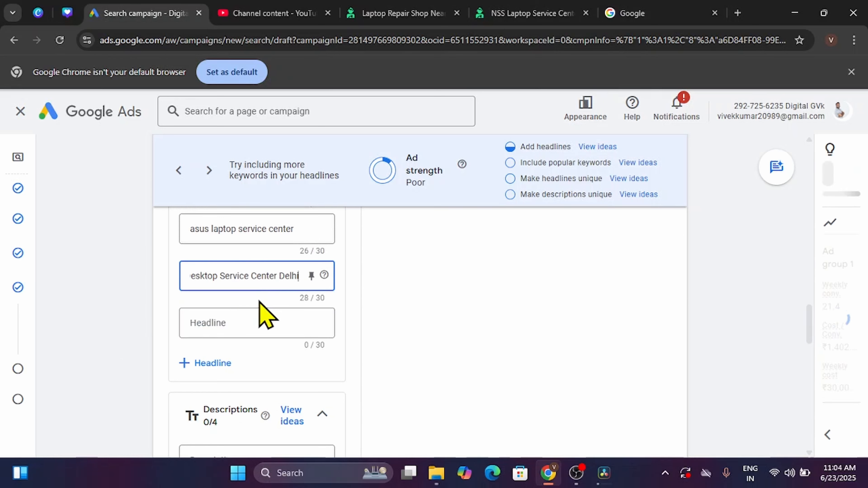
- Enter "Computer Service Center" as the ninth headline
click(251, 322)
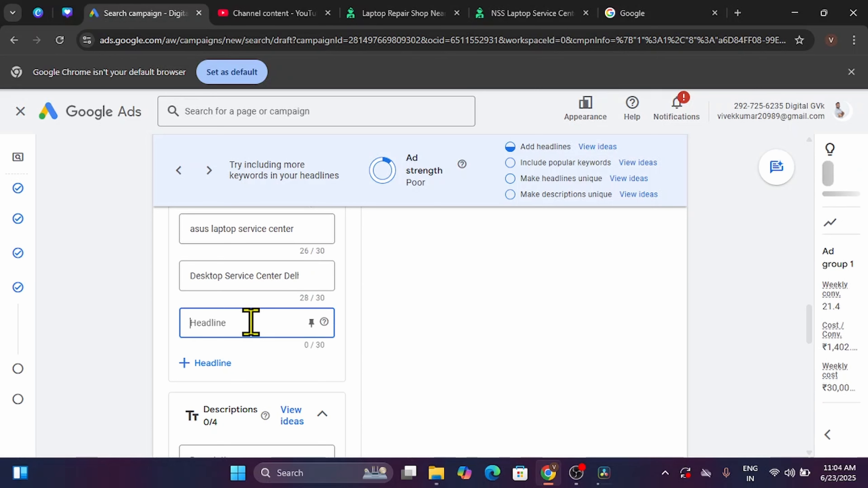
text(Computer)
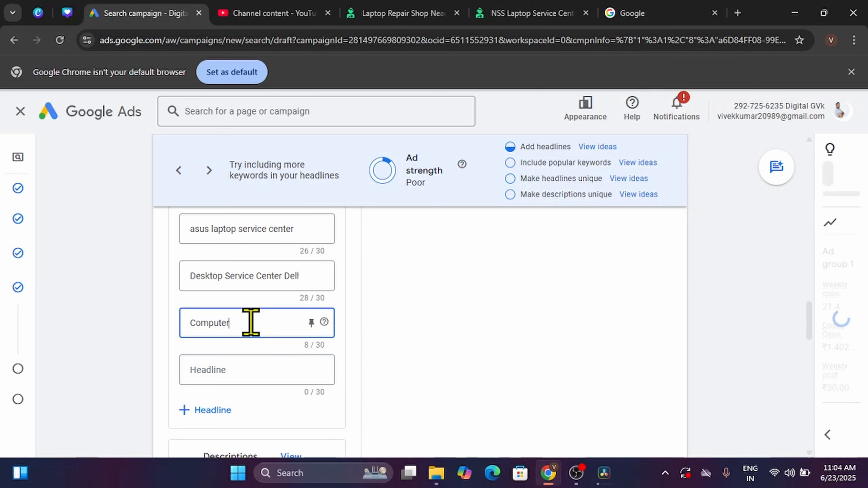
text( Service Center)
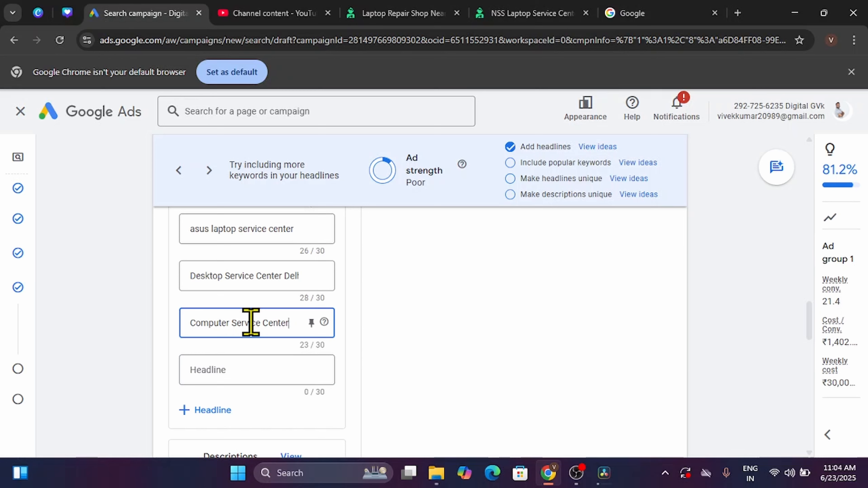
- Fill the tenth and eleventh headlines with the suggested ideas "Laptop Repair Service" and "Laptop Repair Shop Near Me"
key(Tab)
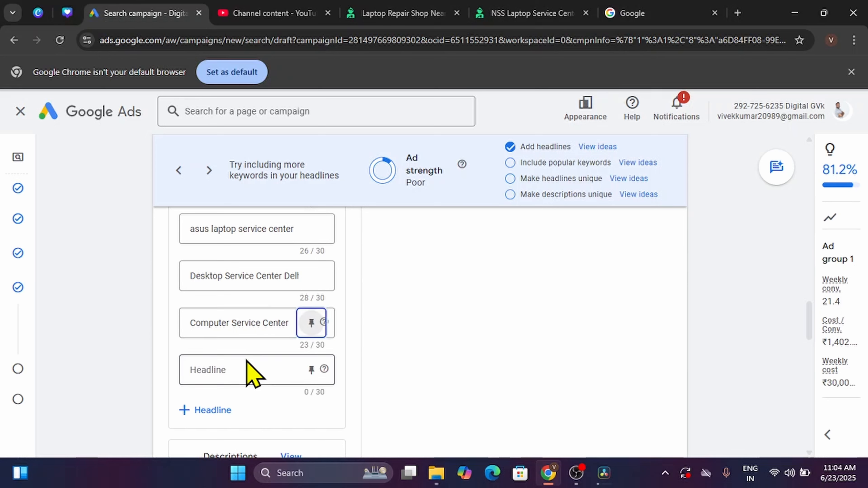
key(Tab)
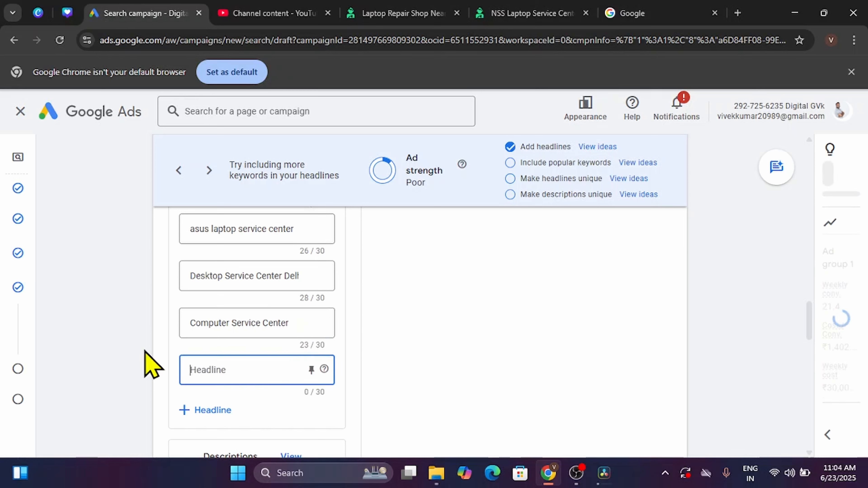
scroll(150, 366, down, 2)
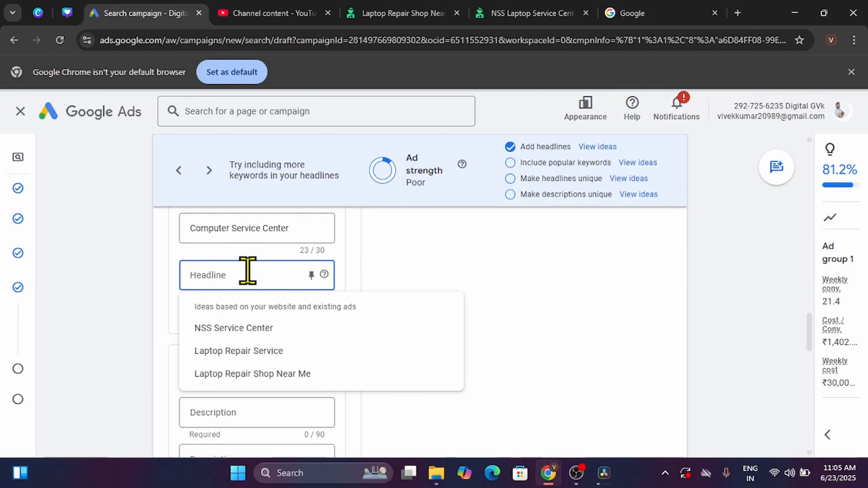
click(255, 352)
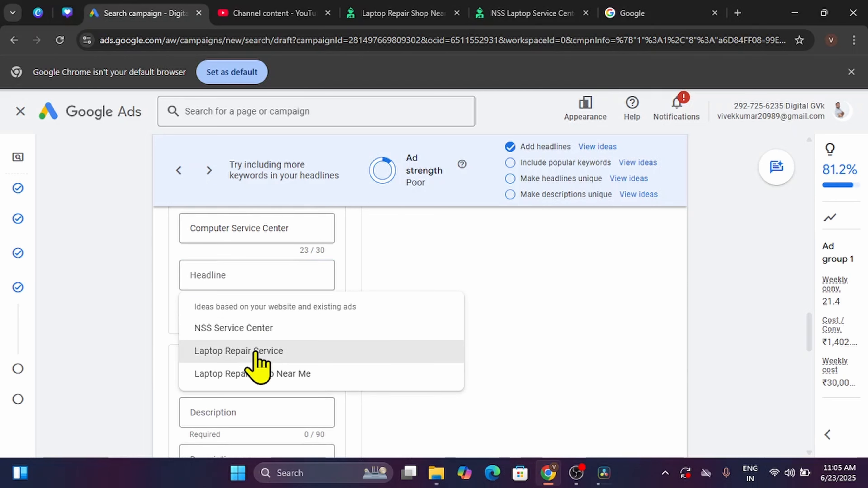
scroll(258, 364, down, 1)
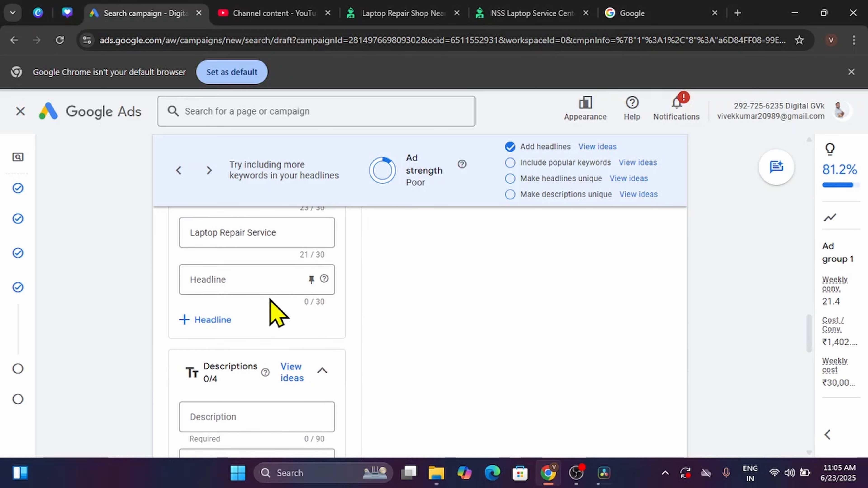
click(275, 281)
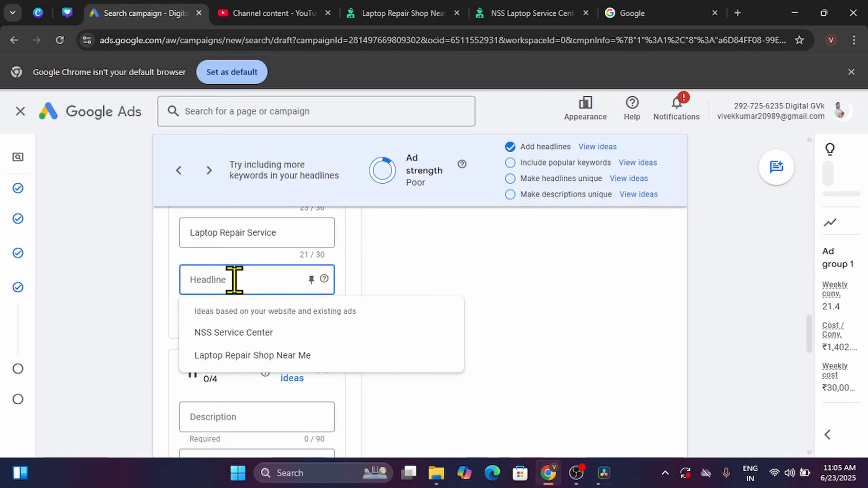
click(260, 359)
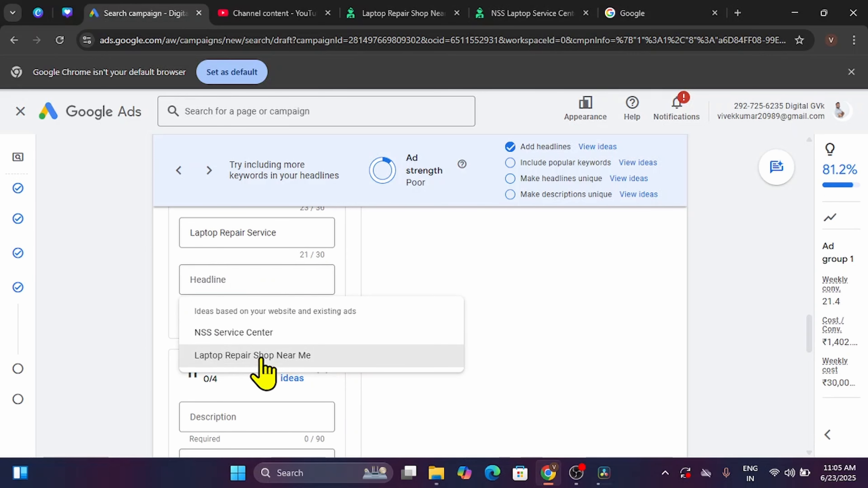
- Fill the twelfth headline with the suggested idea "NSS Service Center" and go to the ad's empty description fields
scroll(253, 342, down, 2)
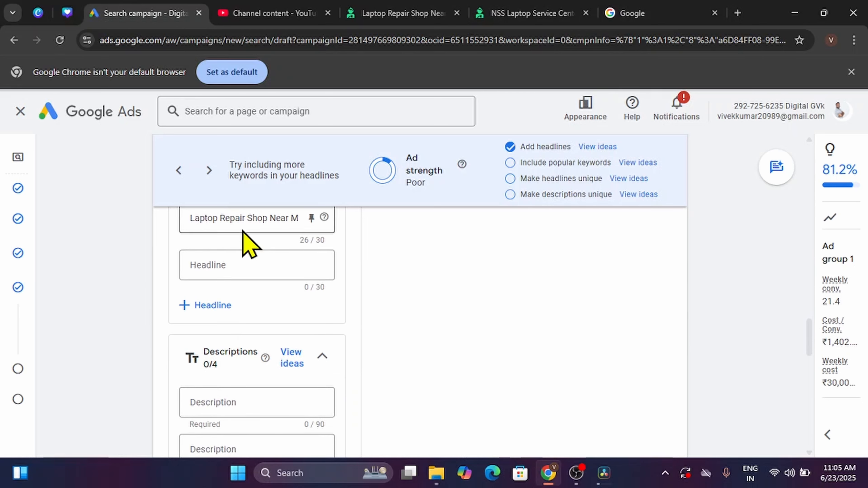
click(255, 270)
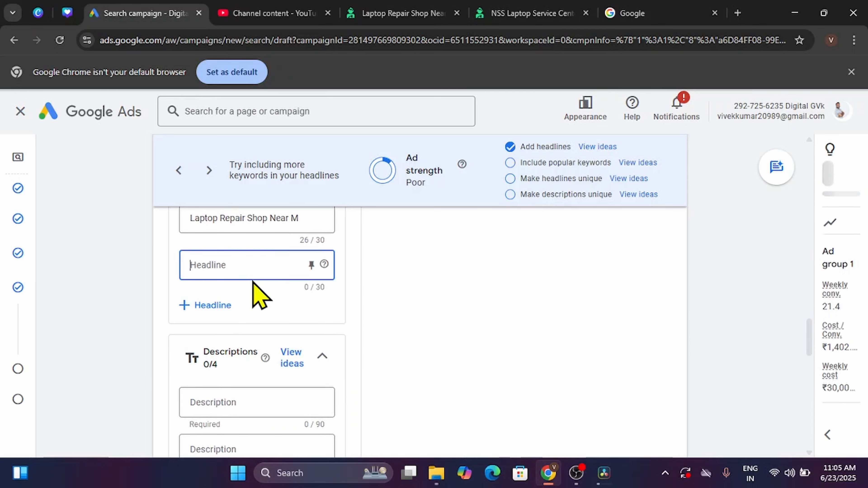
click(251, 318)
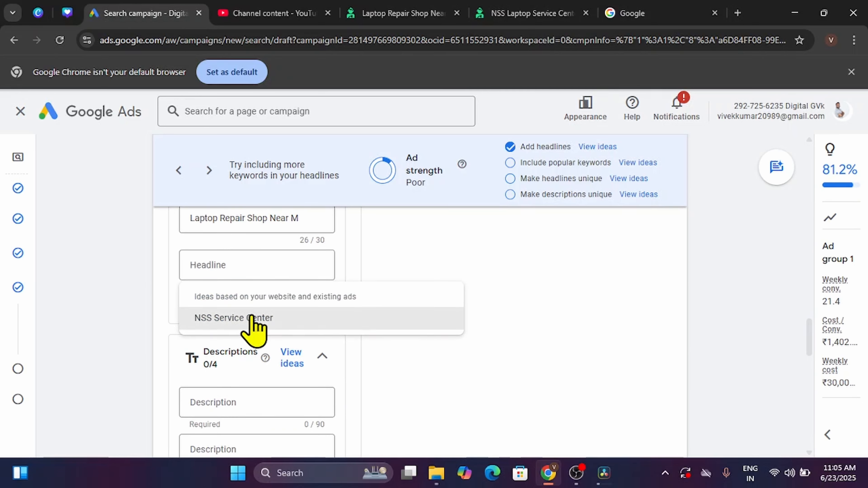
click(252, 318)
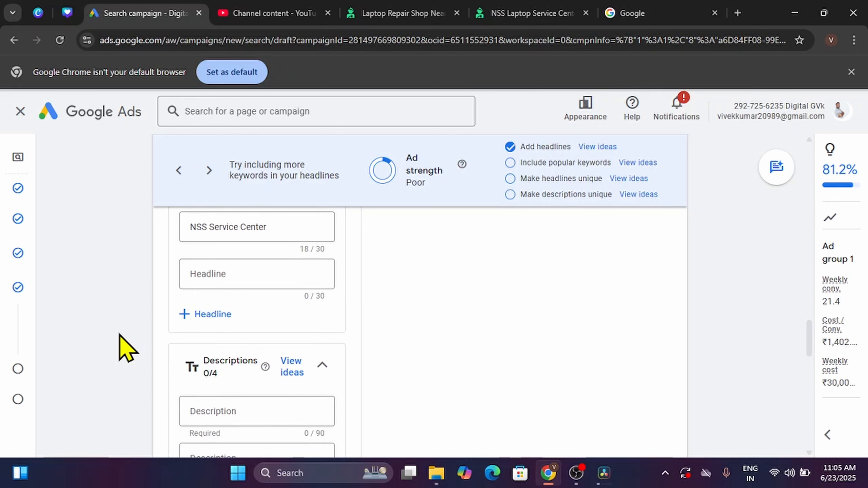
scroll(124, 349, down, 1)
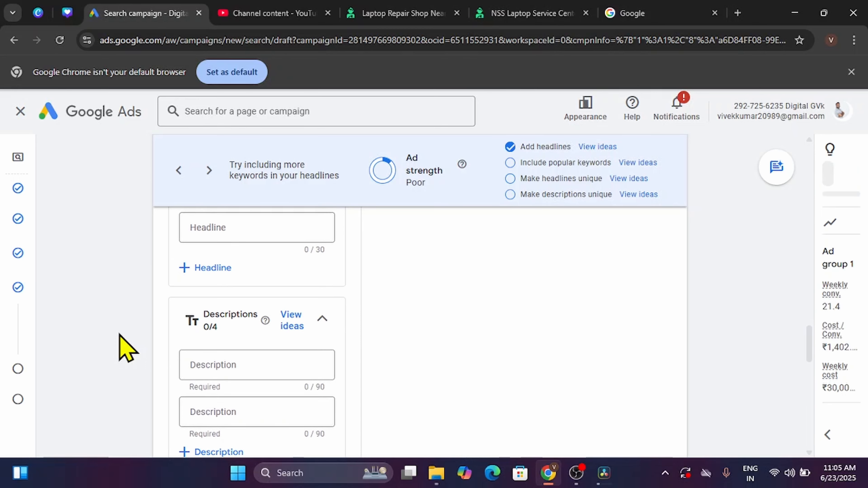
scroll(125, 349, down, 1)
scroll(125, 349, down, 1)
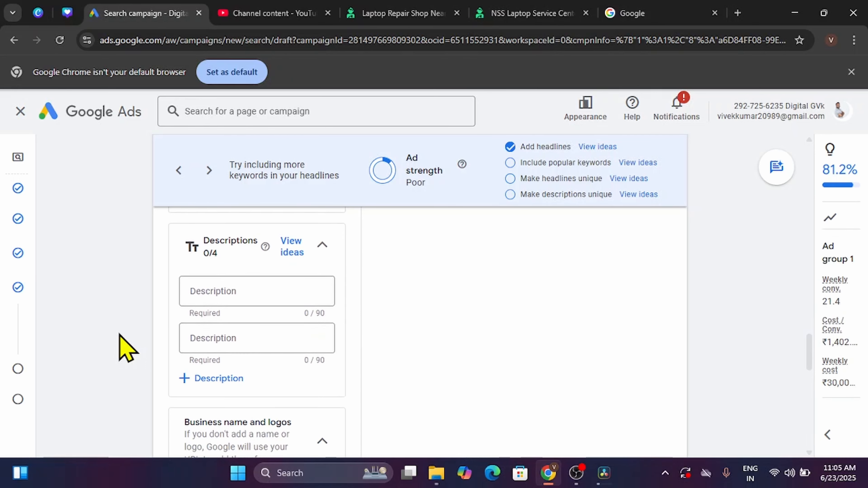
- Check the ideas offered for the ad's first description and open ChatGPT in a new browser tab
click(303, 315)
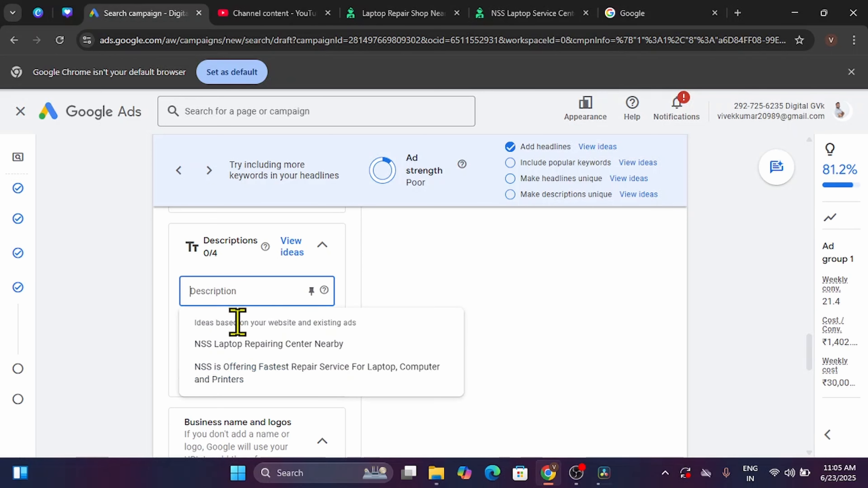
click(133, 339)
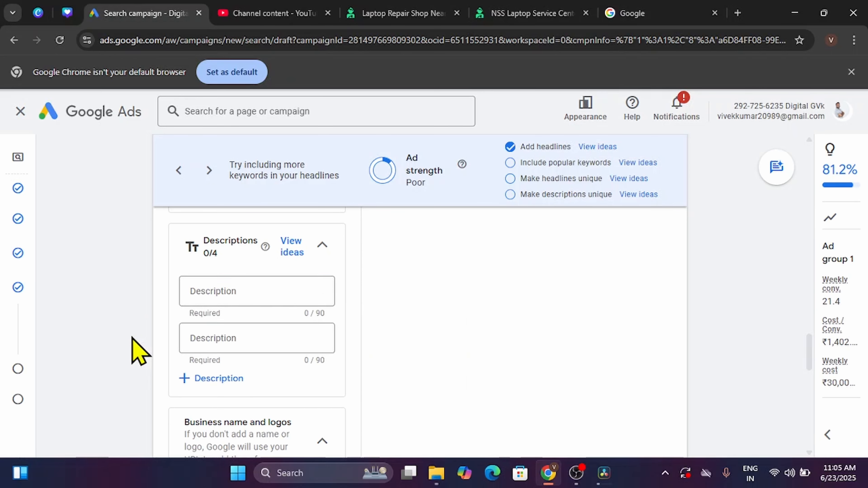
click(738, 14)
text(cha)
key(Return)
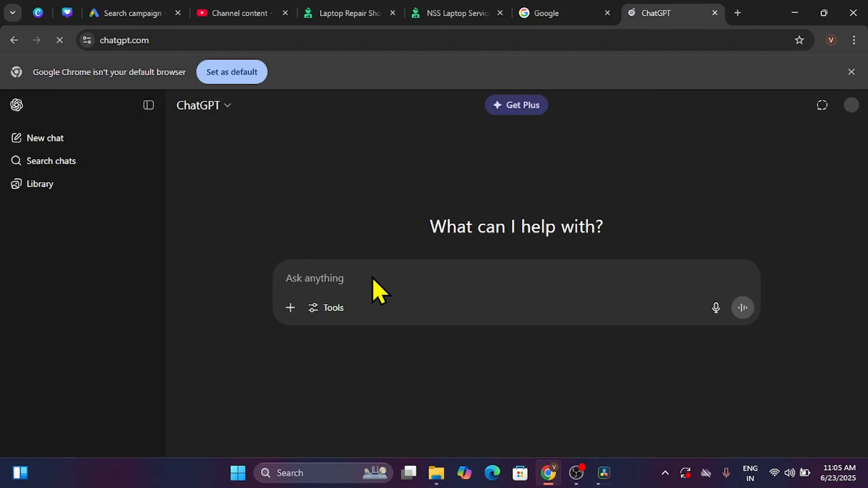
- Ask ChatGPT to "give best 5 description for google ads "laptop service center in delhi""
text(give)
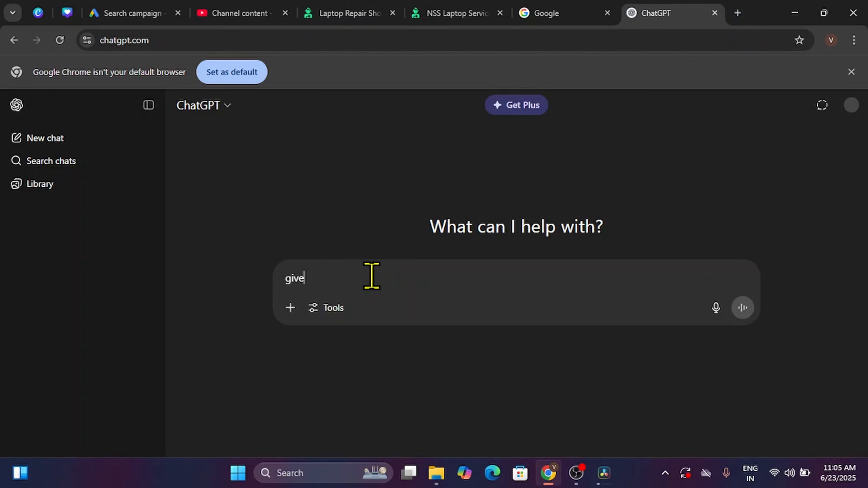
key(Home)
text(best google a)
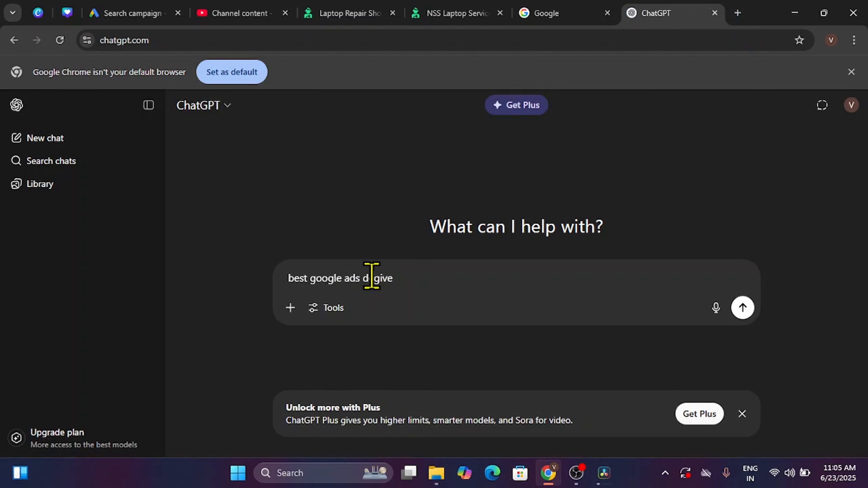
key(ctrl+a)
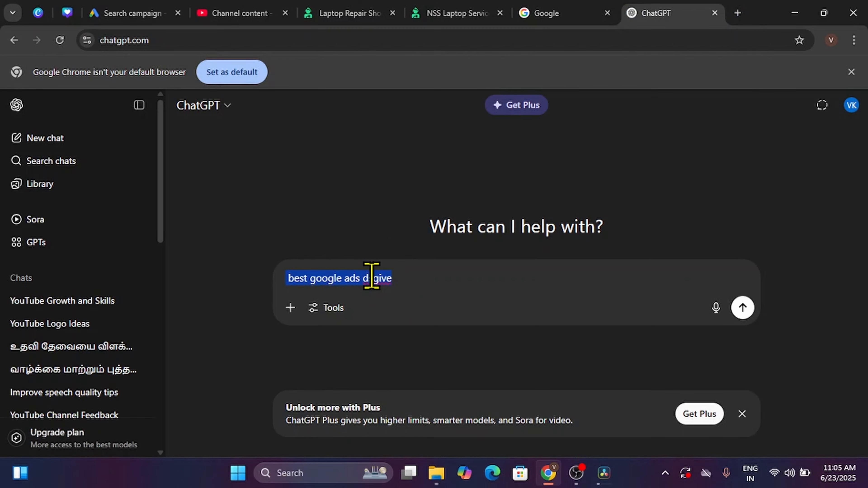
text(guve)
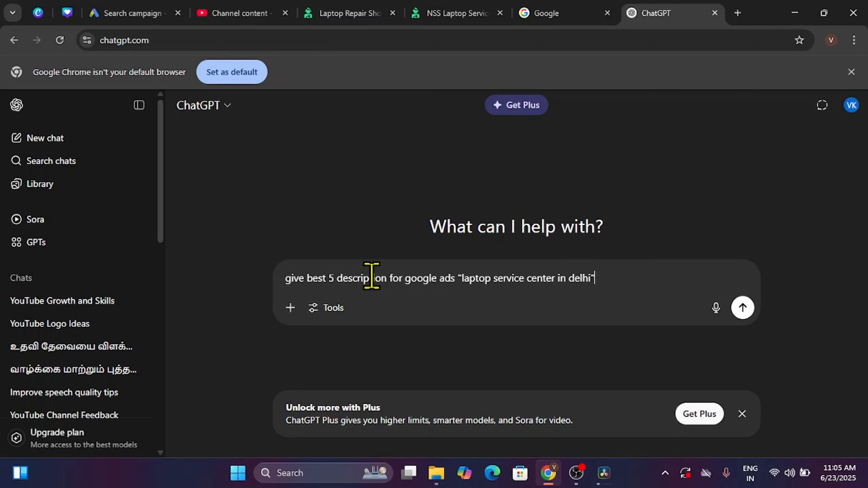
key(Return)
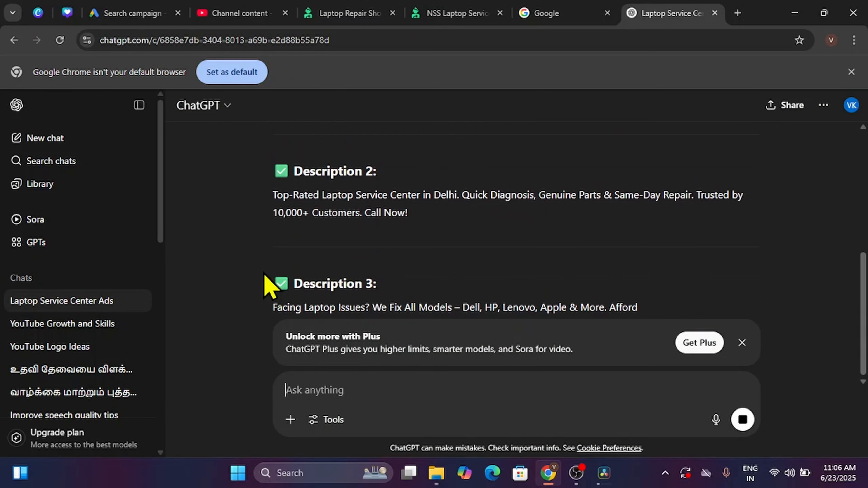
- Try to use ChatGPT's Description 1, starting with "Get Expert Laptop Repairs in Delhi", as the first description of the Google Ads ad
scroll(265, 284, up, 3)
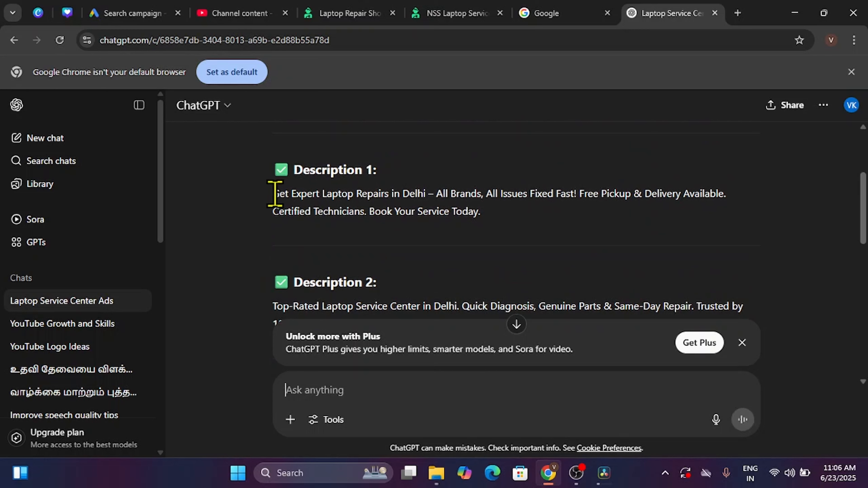
drag(272, 193, 478, 209)
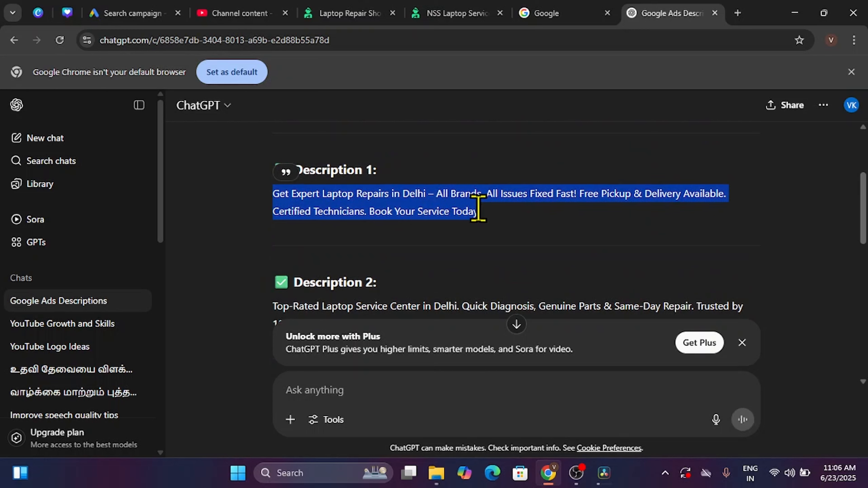
click(170, 14)
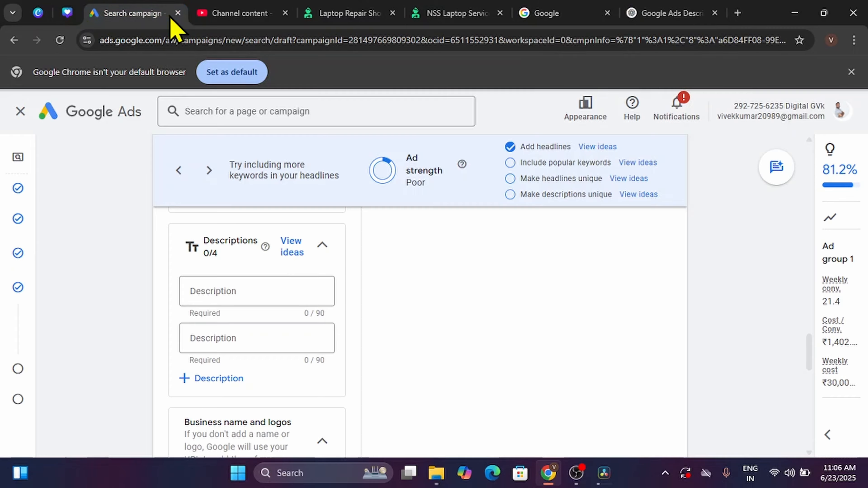
click(274, 296)
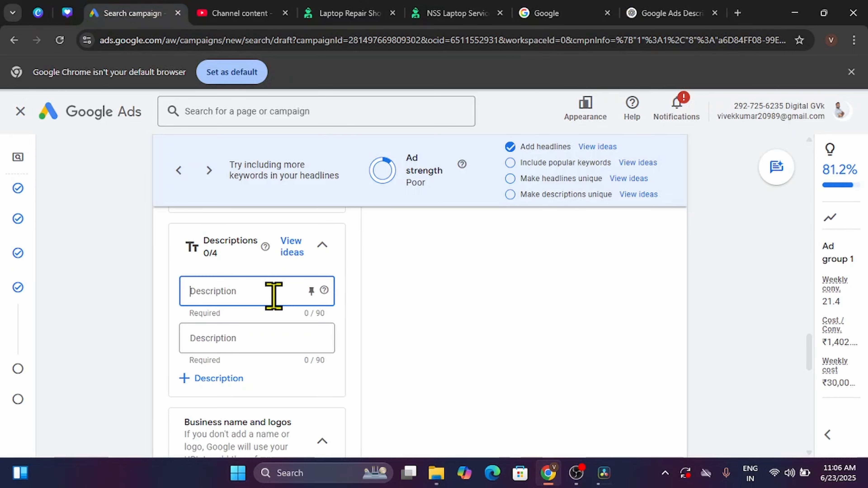
key(ctrl+v)
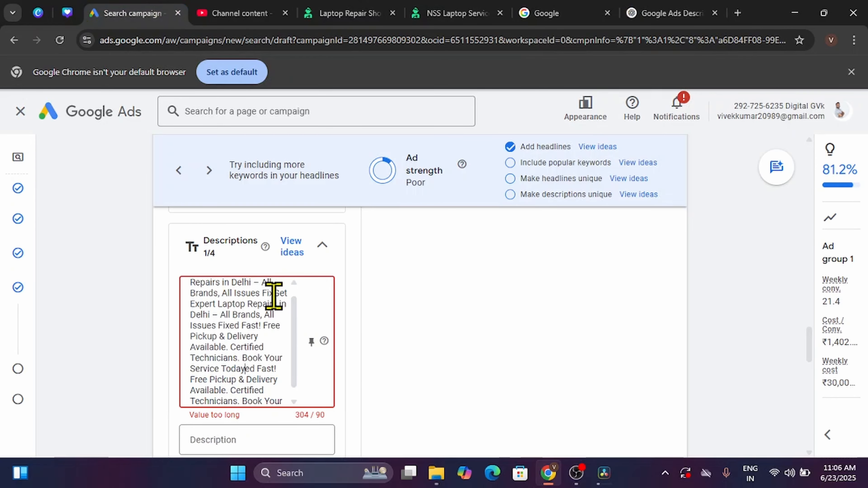
scroll(274, 296, up, 5)
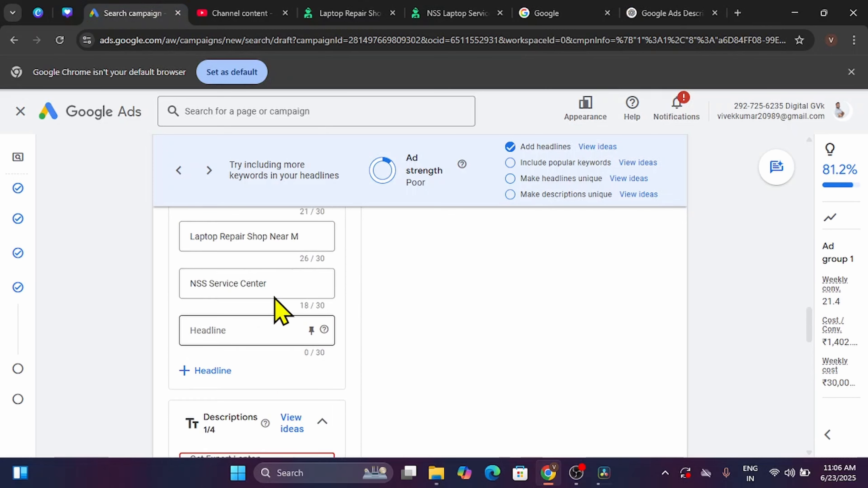
scroll(274, 297, down, 3)
scroll(278, 310, down, 5)
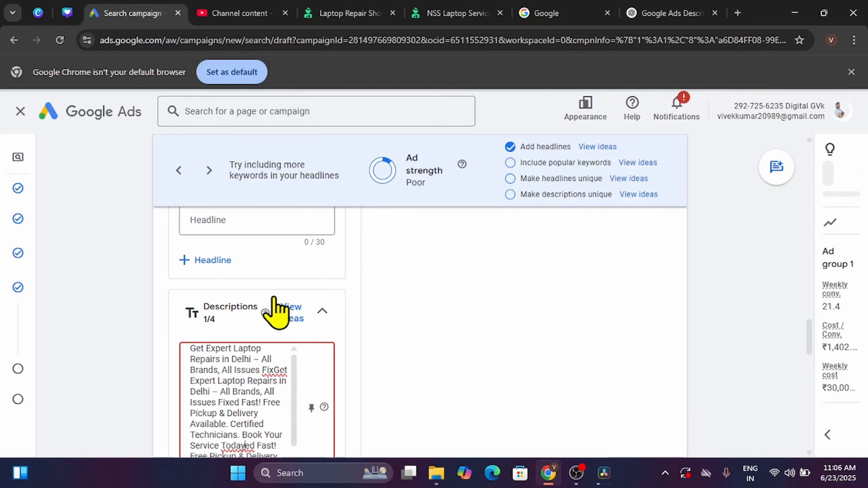
- Switch to ChatGPT and request 5 best-performing Google Ads descriptions of only 90 characters for "laptop service center in Delhi", reusing its reply's intro sentence
click(670, 14)
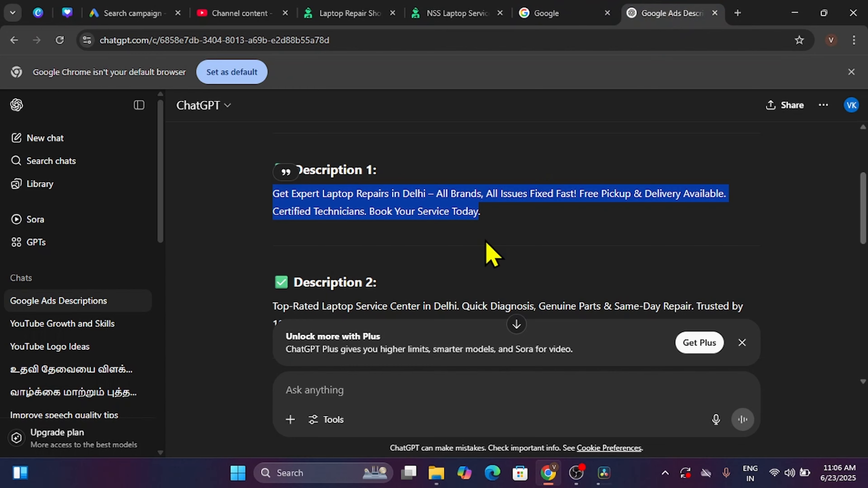
scroll(490, 252, up, 4)
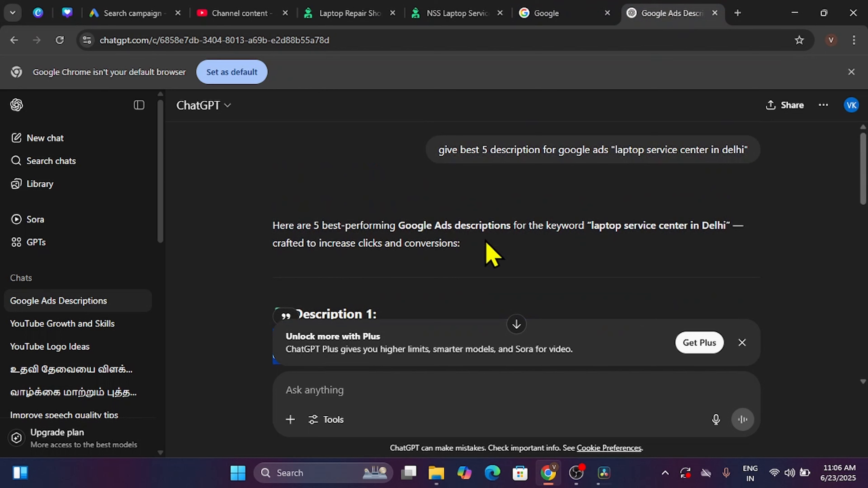
triple_click(444, 225)
key(ctrl+c)
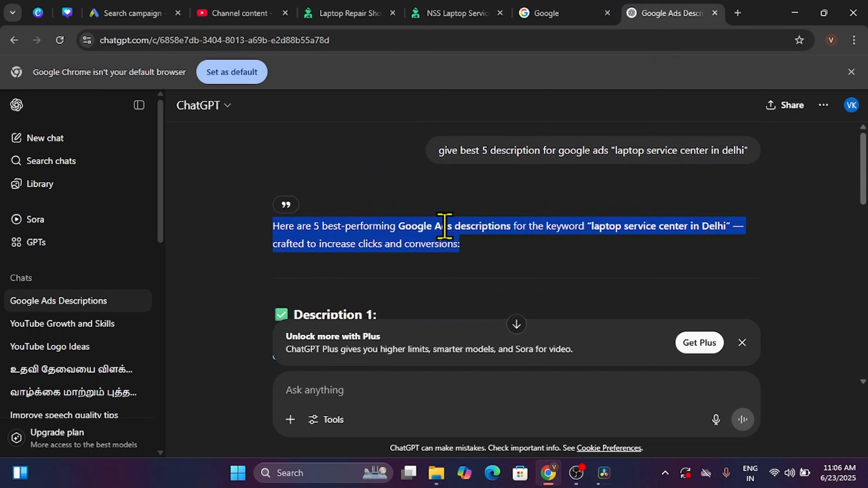
click(405, 396)
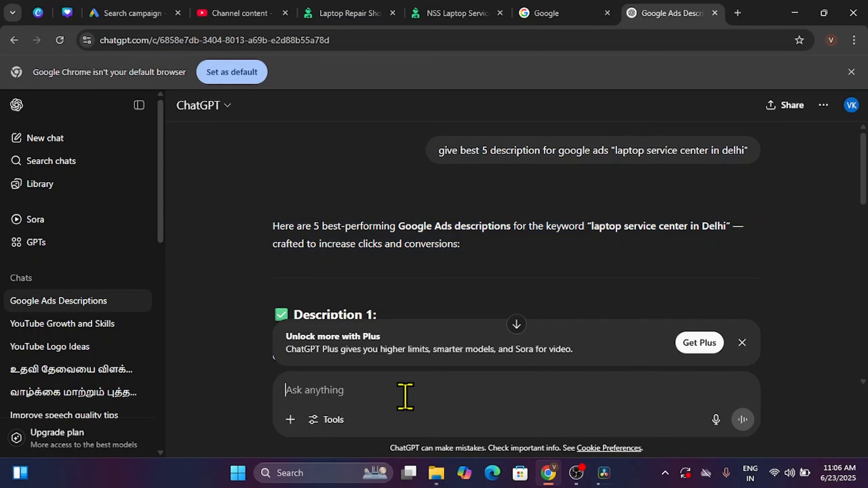
key(ctrl+v)
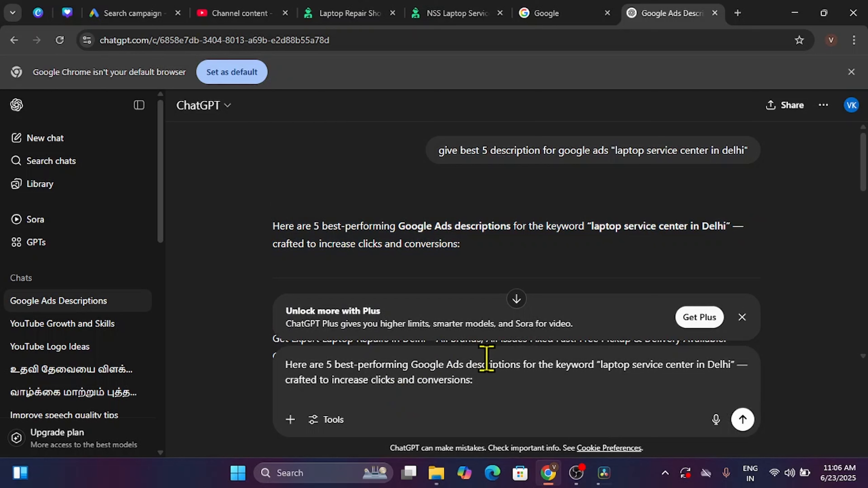
click(540, 365)
text(only )
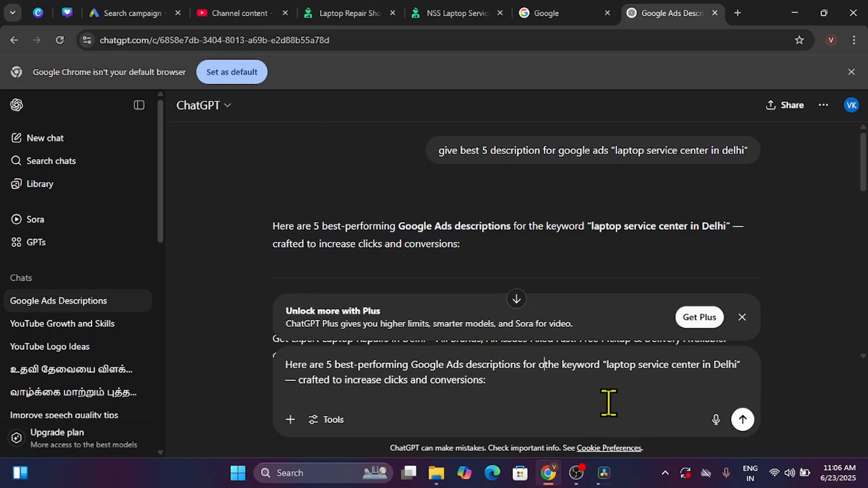
text(90 )
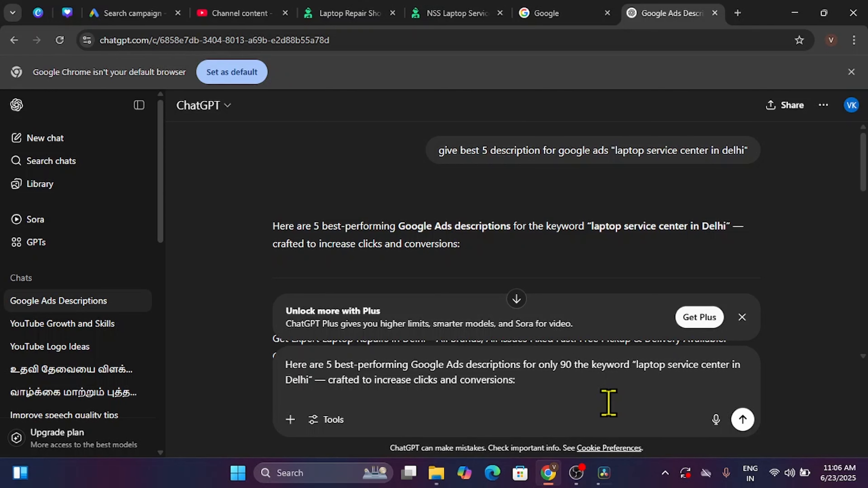
text(characters)
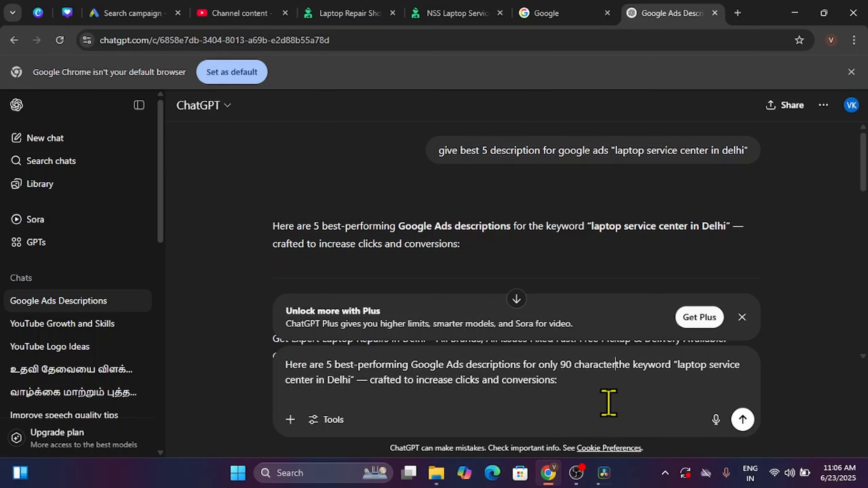
key(Return)
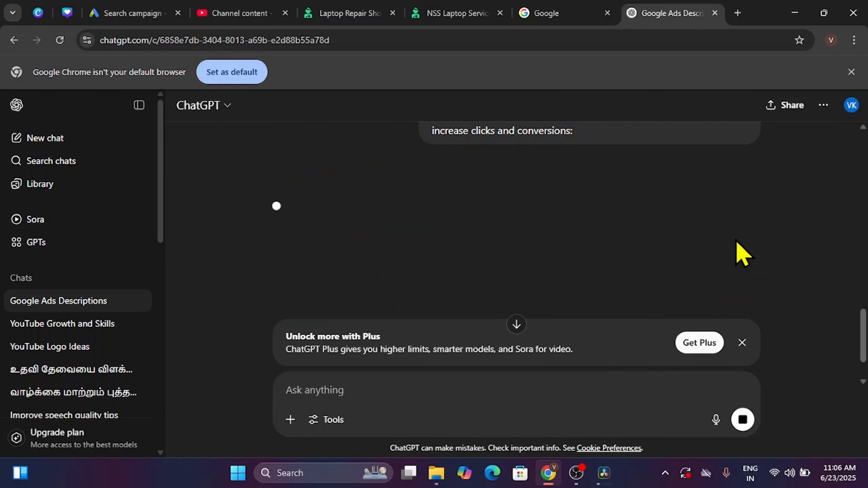
- Replace the ad's first description with ChatGPT's "Expert Laptop Repairs in Delhi – Free Pickup & Fast Service, All Brands Covered"
scroll(737, 252, down, 1)
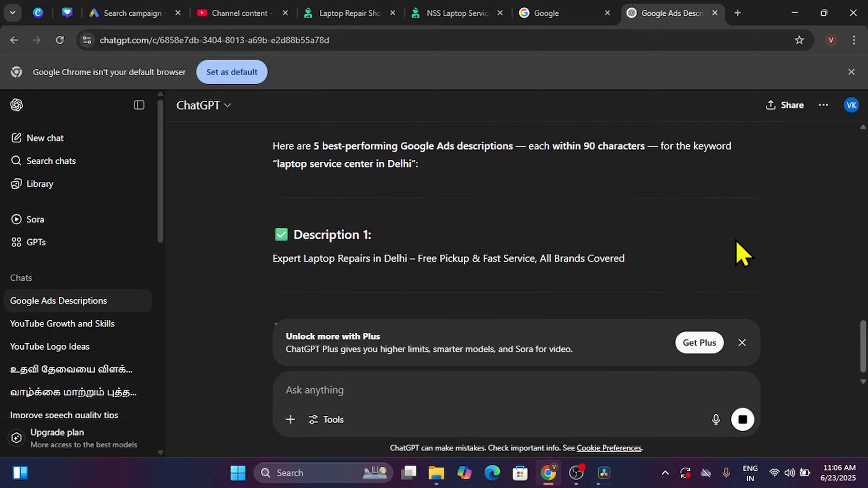
scroll(736, 252, down, 2)
triple_click(595, 235)
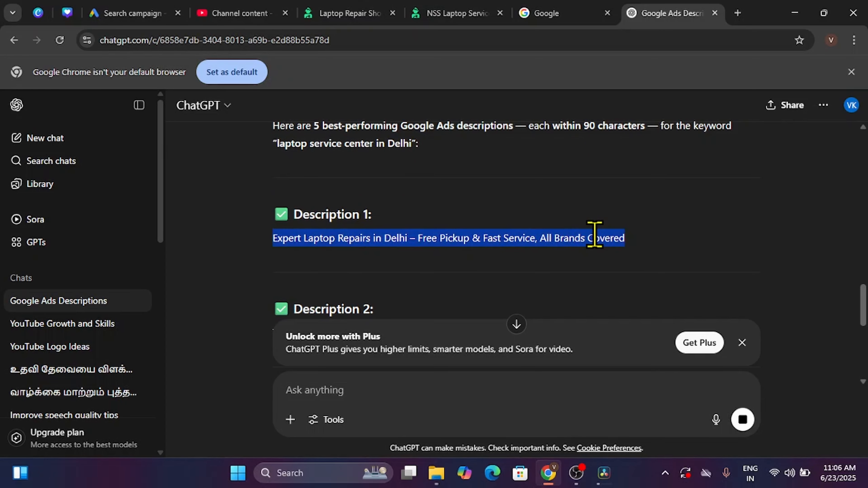
click(133, 13)
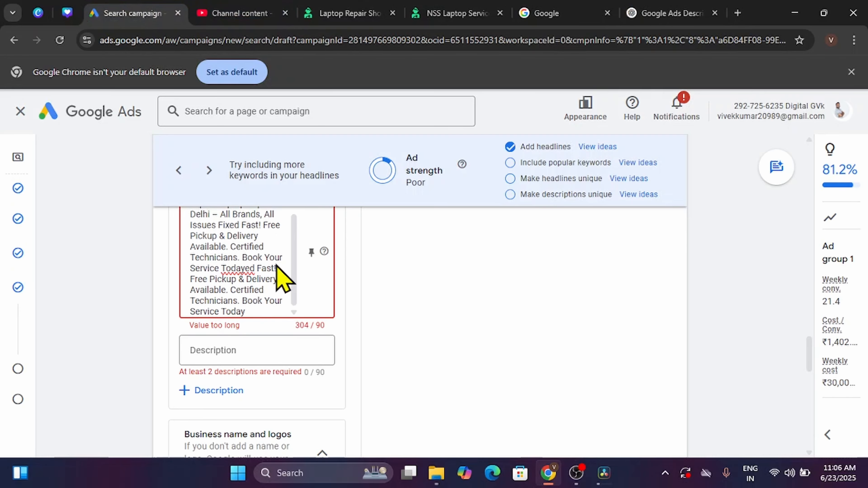
triple_click(279, 276)
key(ctrl+v)
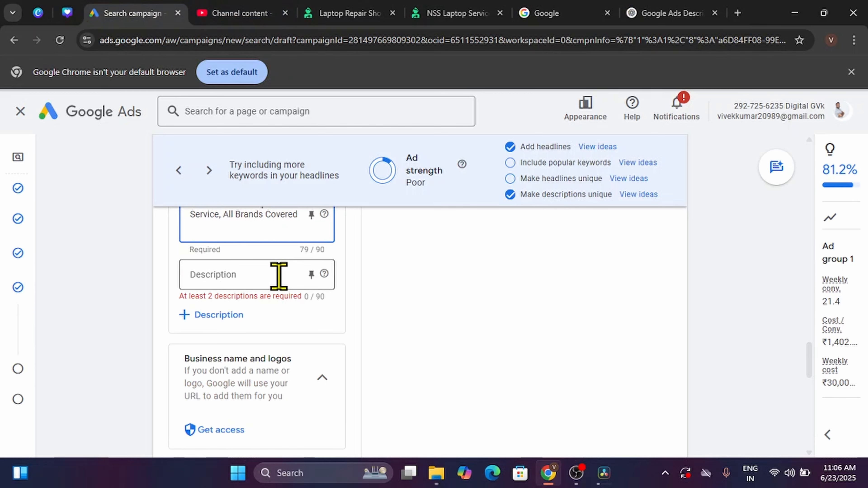
- Copy ChatGPT's "Top Laptop Service in Delhi – Quick Fixes, Genuine Parts, Trusted by Thousands" into the ad's second description
click(670, 13)
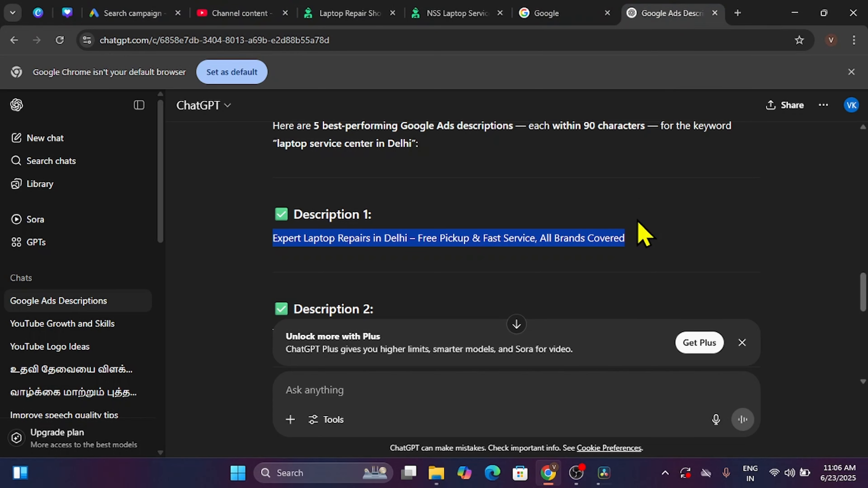
scroll(644, 236, down, 2)
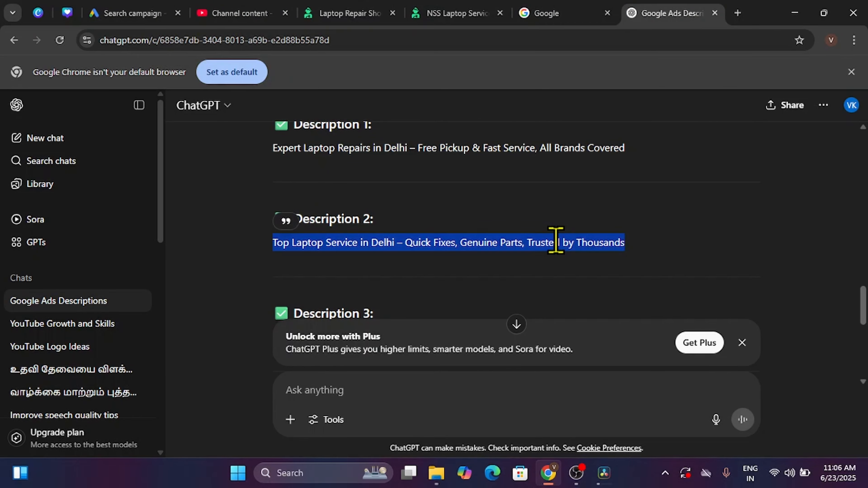
click(152, 14)
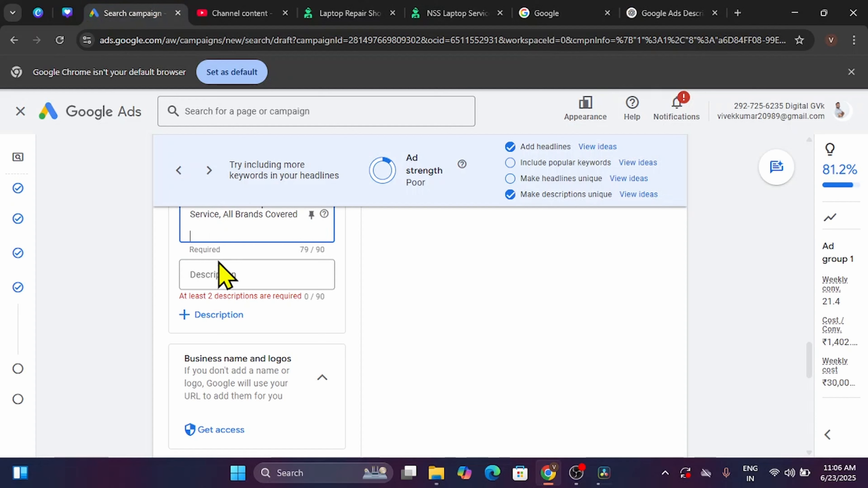
click(223, 276)
text(Top Laptop Service in Delhi – Quick Fixes, Genuine Parts, Trusted by Thousands)
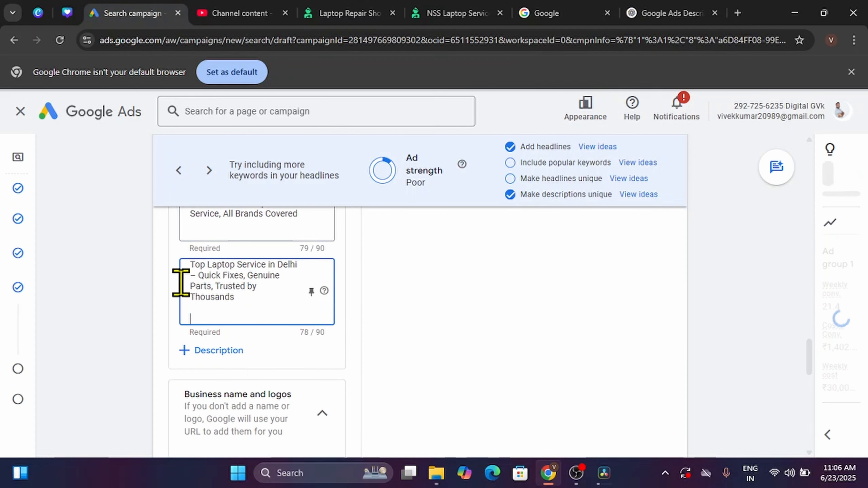
- Add a third description to the ad with ChatGPT's "Same-Day Laptop Repair in Delhi – Low Cost, Certified Techs, All Brands Supported"
scroll(138, 325, down, 1)
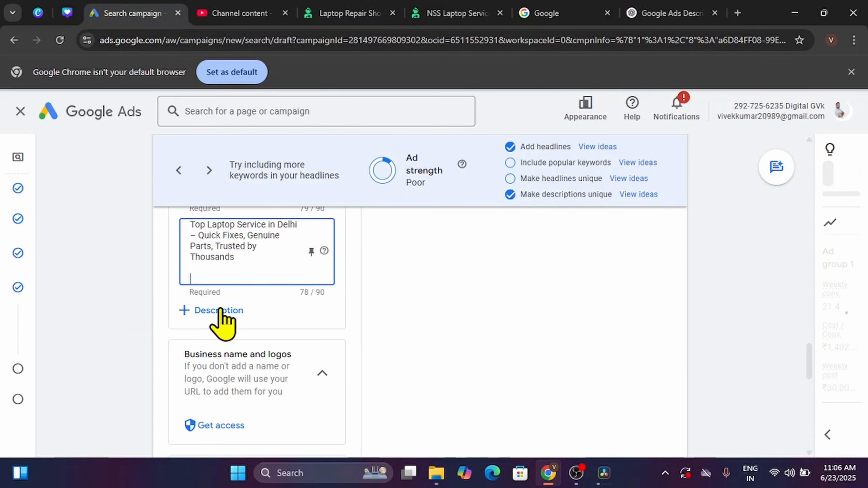
click(219, 310)
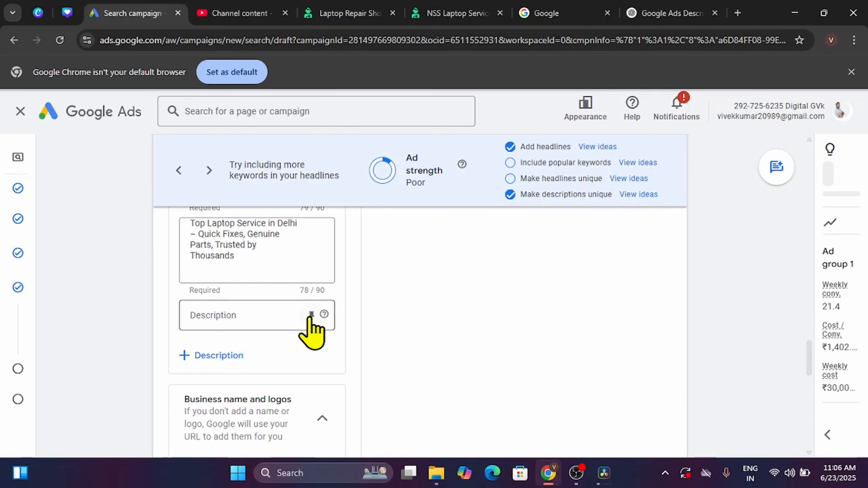
scroll(309, 335, down, 1)
click(630, 16)
scroll(624, 217, down, 3)
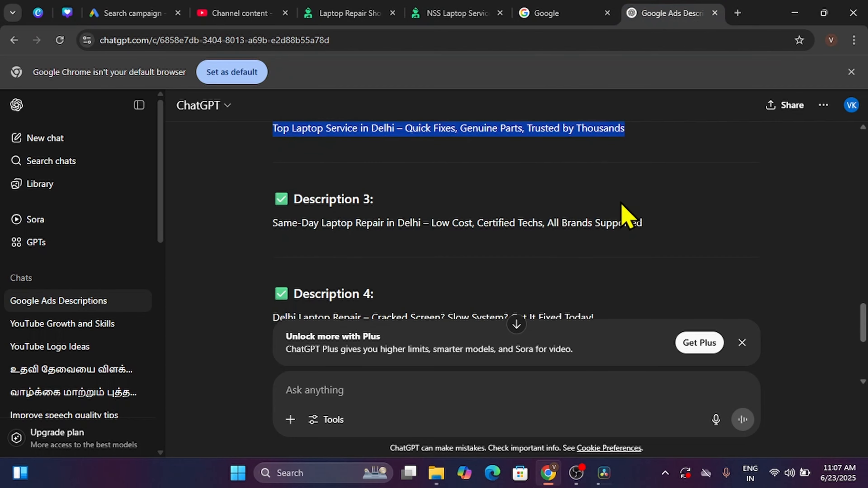
triple_click(547, 209)
key(ctrl+c)
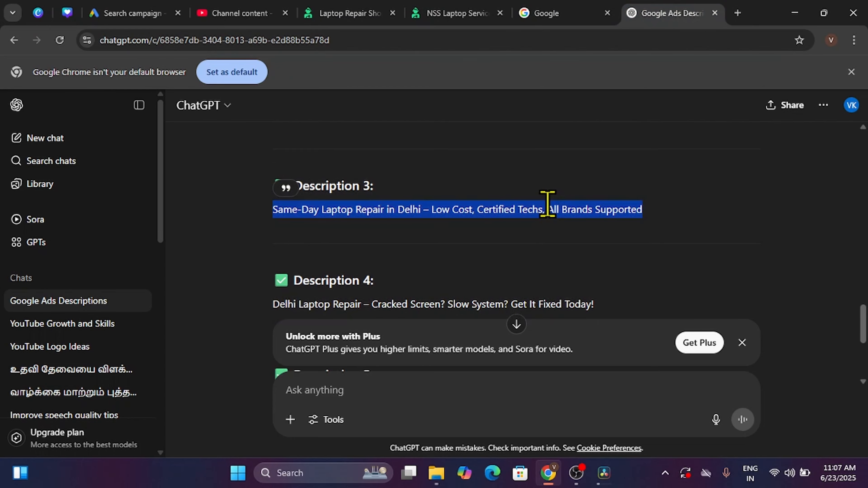
click(135, 14)
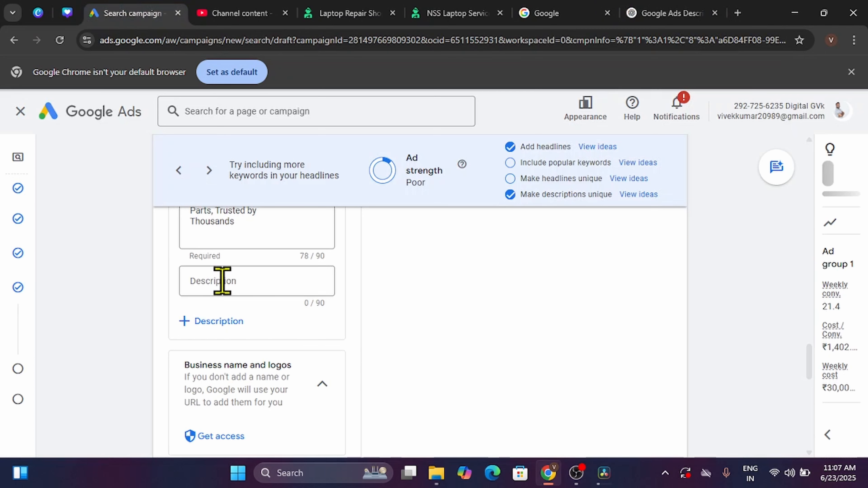
click(227, 292)
key(ctrl+v)
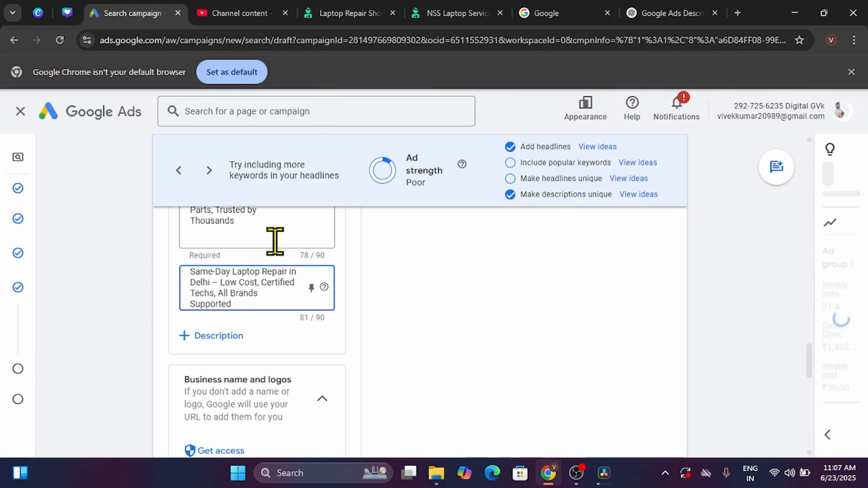
- Add a fourth description to the ad with ChatGPT's "Delhi Laptop Repair – Cracked Screen? Slow System? Get It Fixed Today!"
click(673, 13)
scroll(669, 200, down, 3)
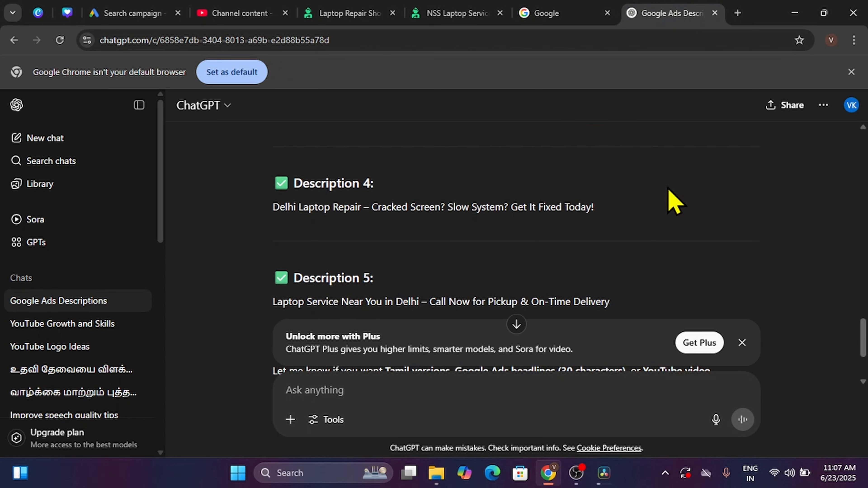
triple_click(513, 207)
key(ctrl+c)
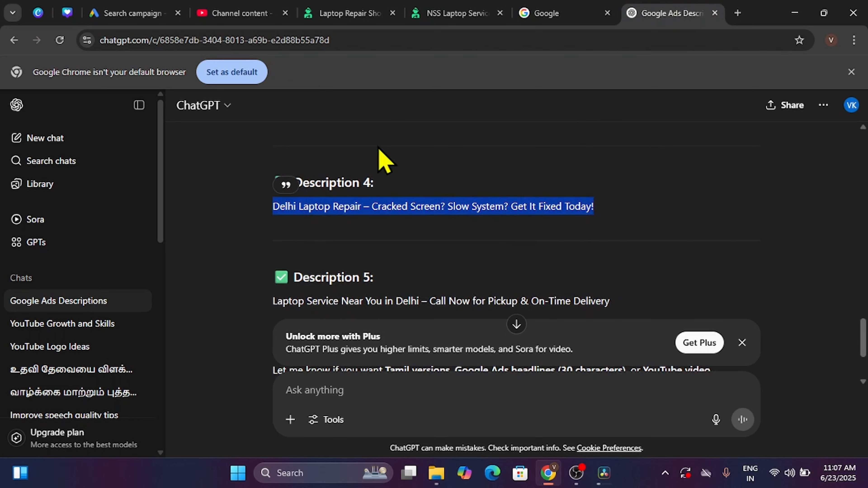
click(147, 14)
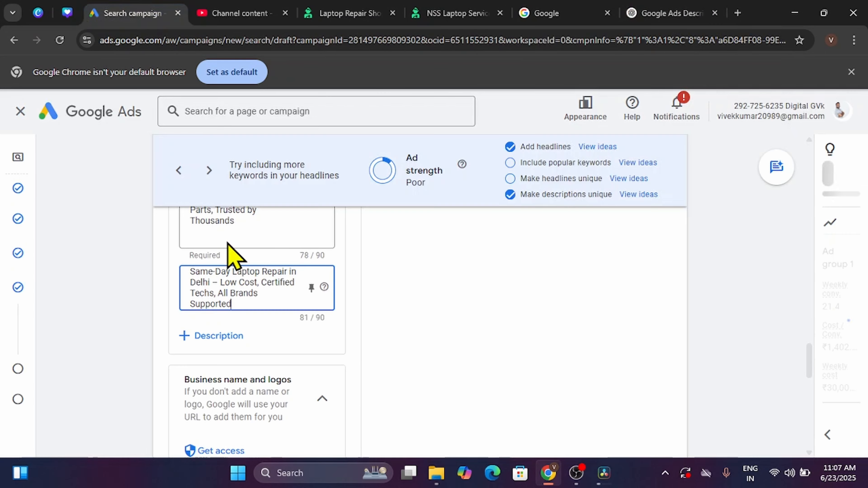
click(229, 337)
scroll(232, 343, down, 3)
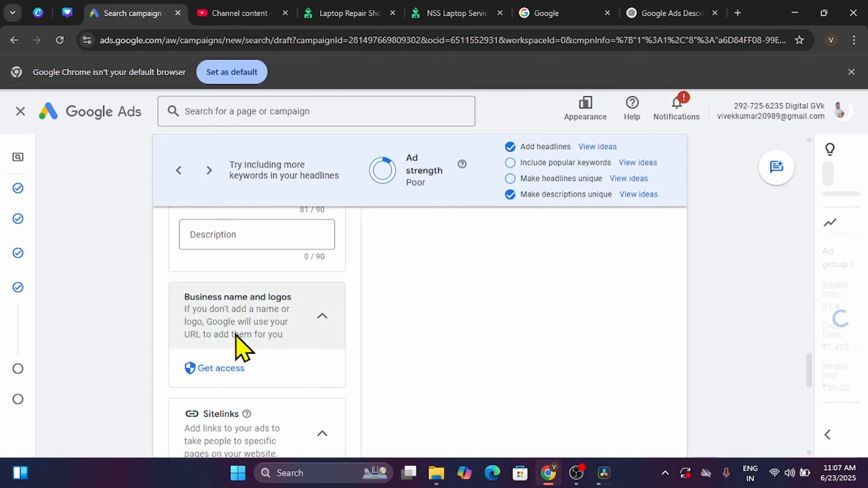
click(267, 230)
key(ctrl+v)
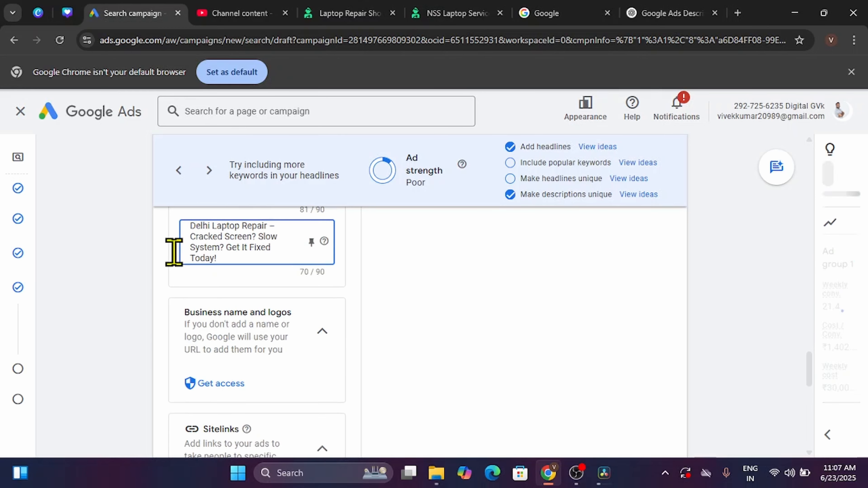
scroll(138, 291, up, 3)
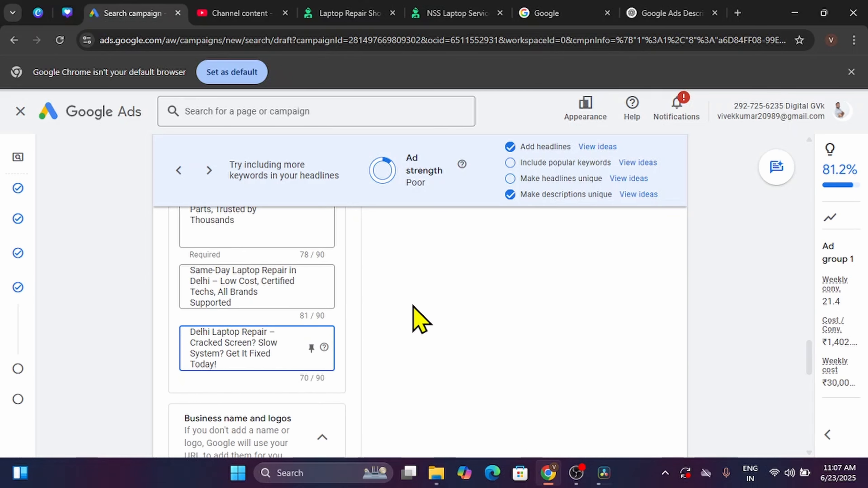
- Request access for adding a business name and logos, and return to the search campaign draft
scroll(421, 320, down, 5)
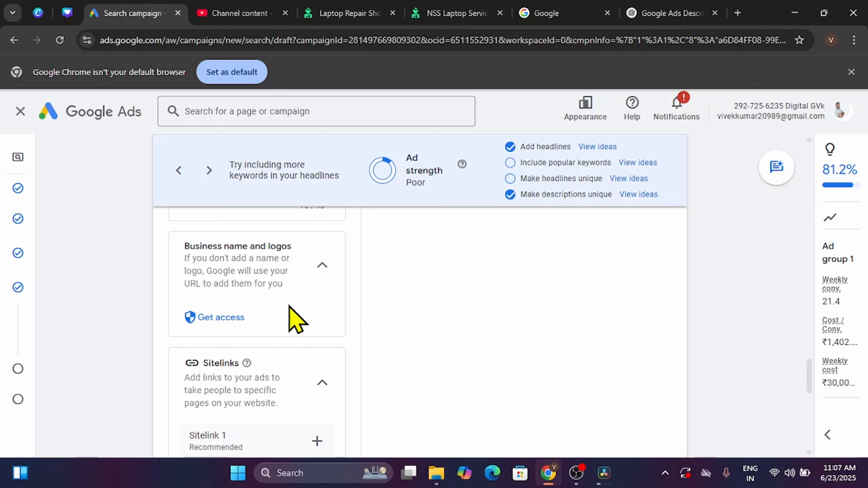
click(216, 317)
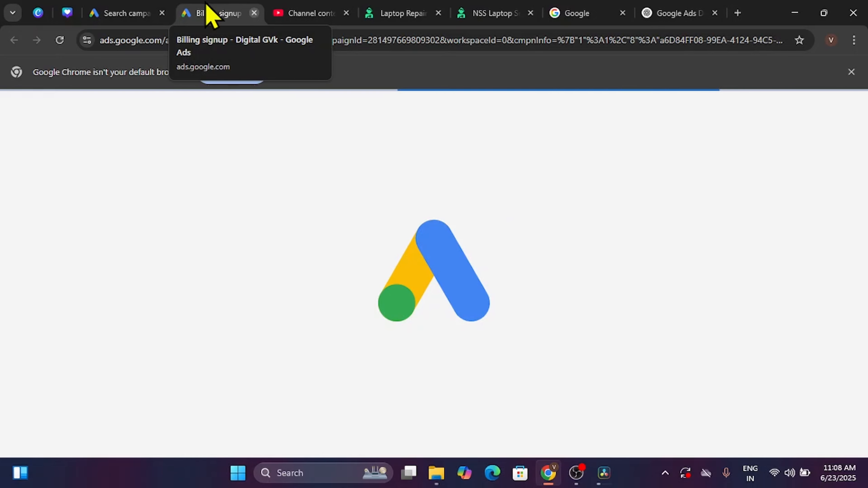
click(126, 12)
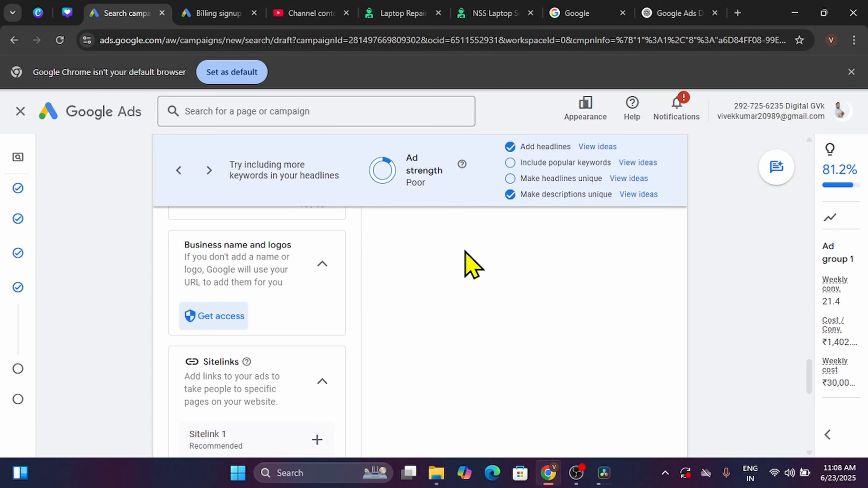
- Review the ideas for including popular keywords, the ad's chosen headlines and the asset library, and leave without saving
scroll(471, 261, up, 2)
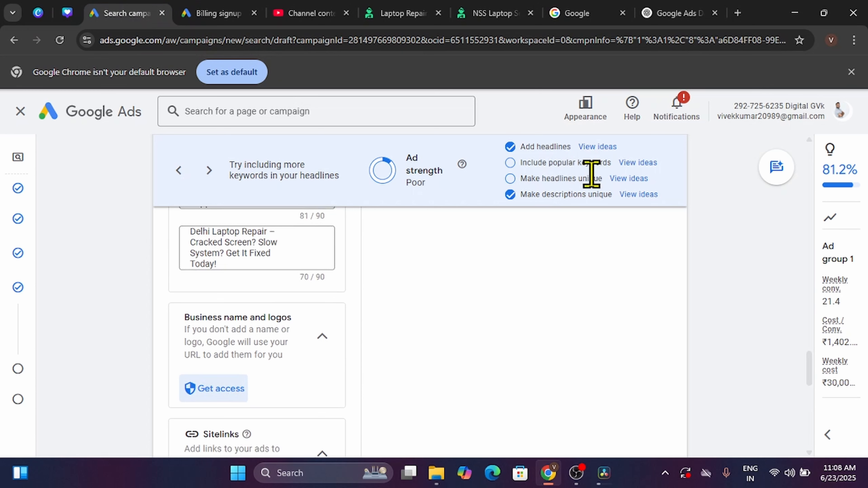
click(642, 163)
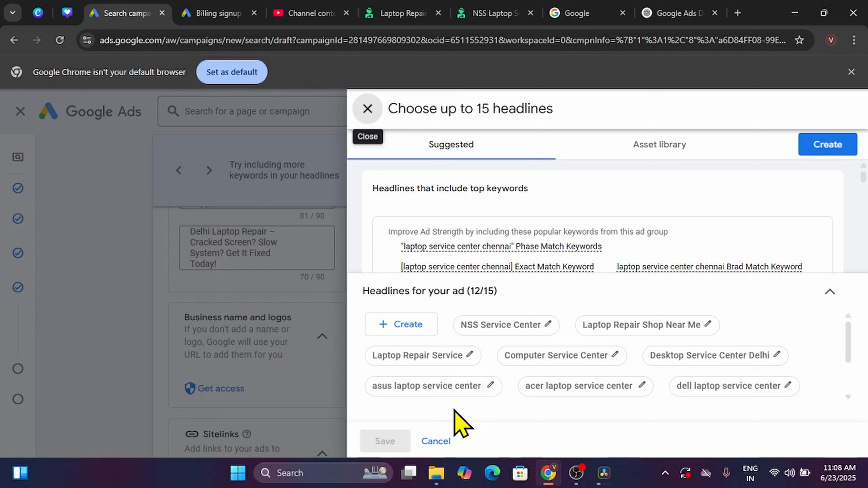
scroll(457, 356, down, 2)
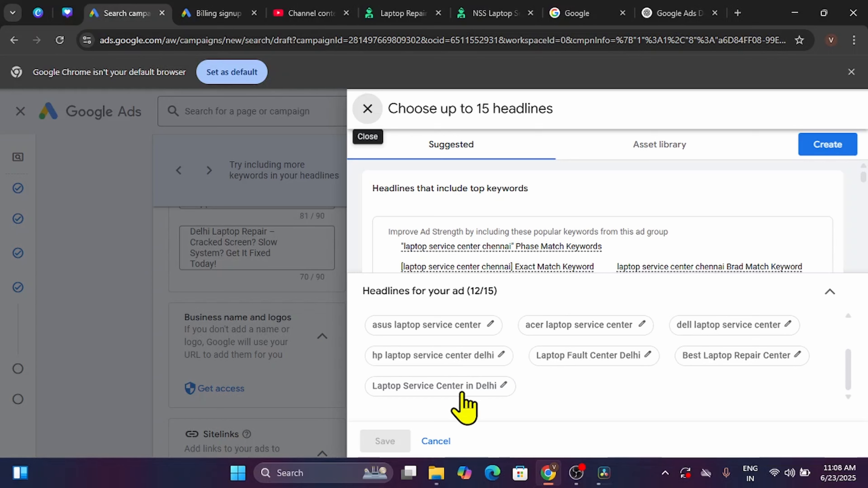
click(462, 390)
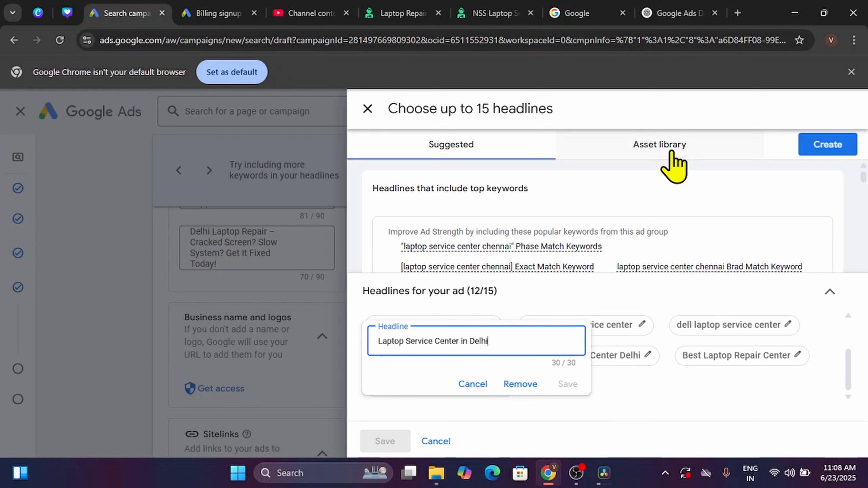
click(671, 156)
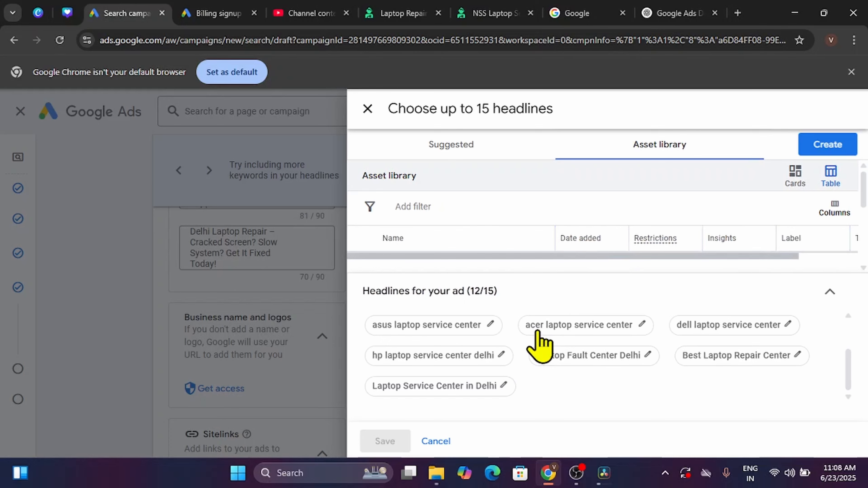
scroll(540, 346, up, 3)
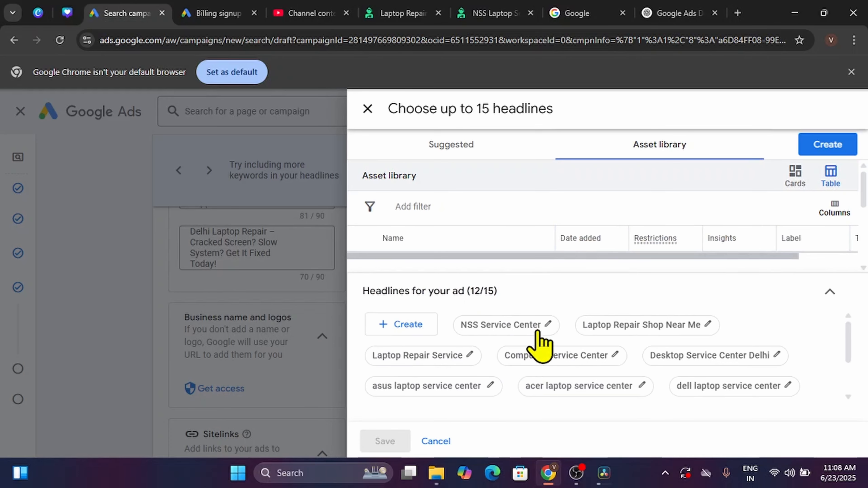
scroll(540, 345, down, 3)
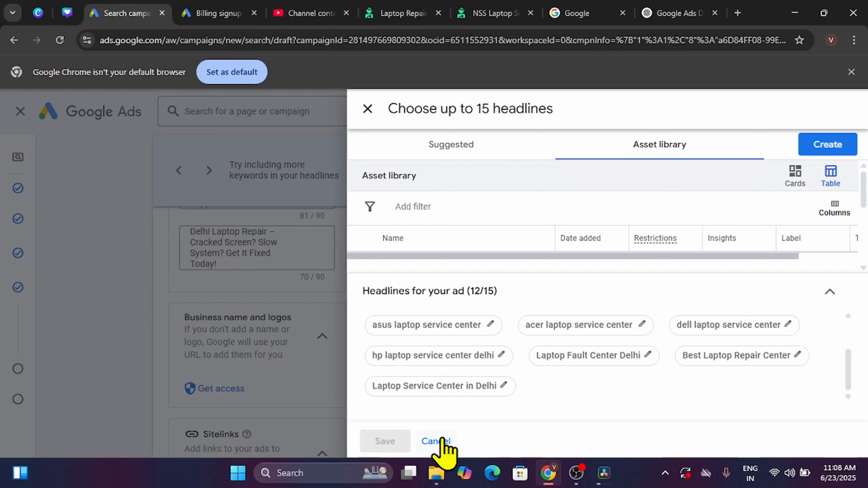
click(441, 443)
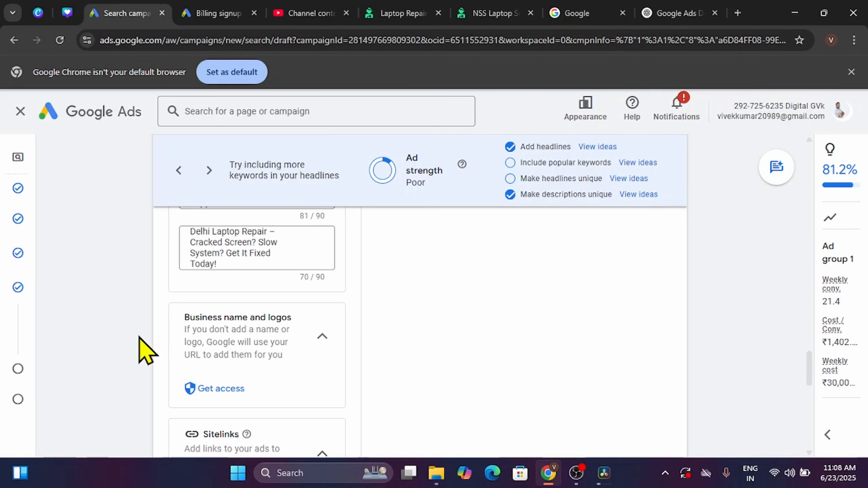
- Examine the ad's entered descriptions and headlines against the ad strength tip "Make headlines unique"
scroll(147, 349, up, 5)
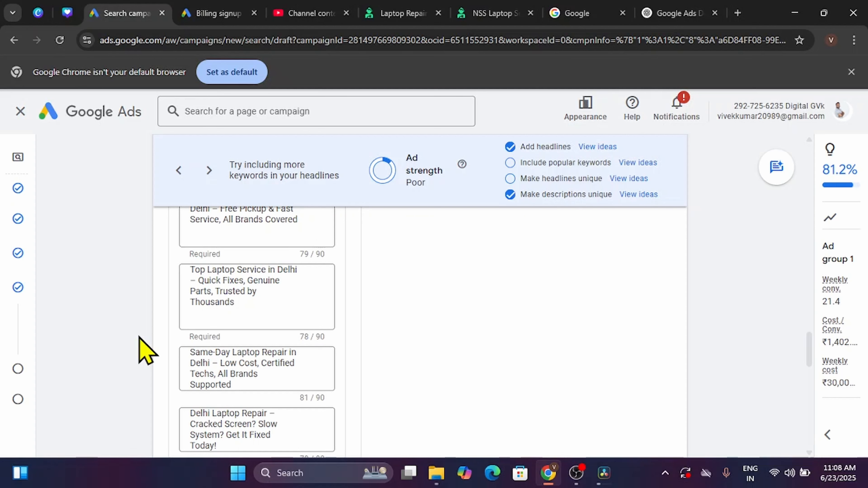
scroll(147, 349, up, 5)
scroll(183, 315, up, 2)
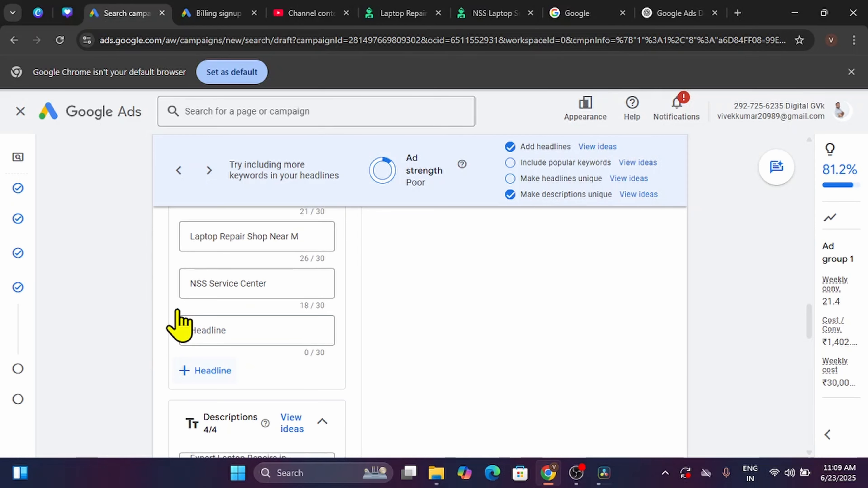
scroll(591, 180, up, 1)
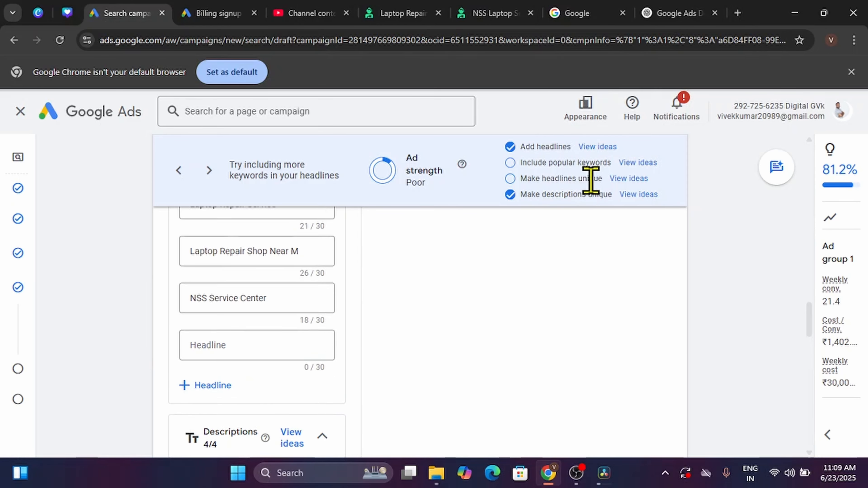
scroll(602, 187, up, 6)
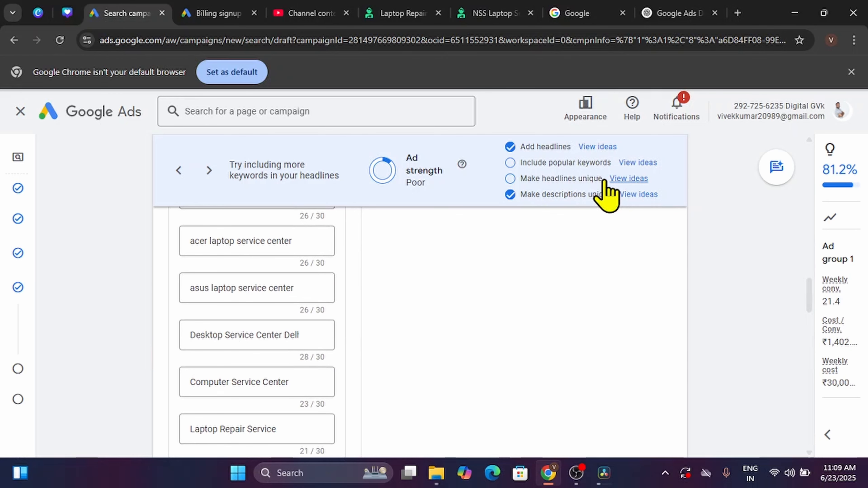
drag(604, 179, 513, 183)
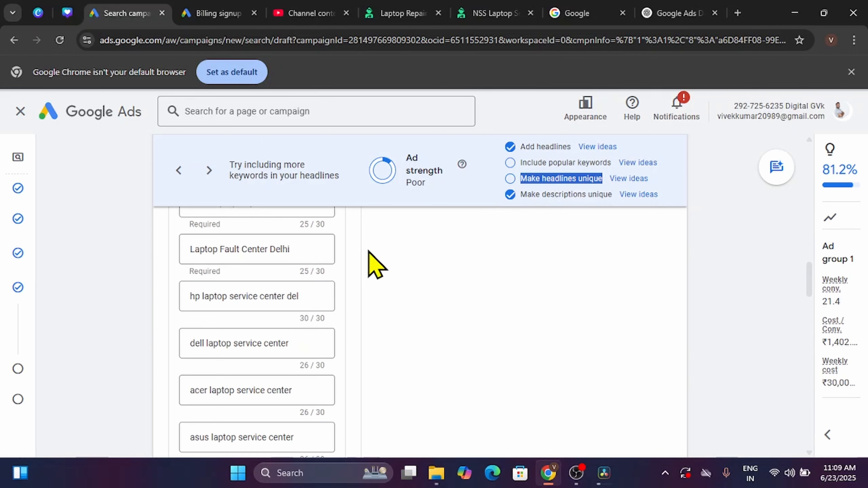
scroll(376, 265, up, 4)
scroll(376, 265, down, 3)
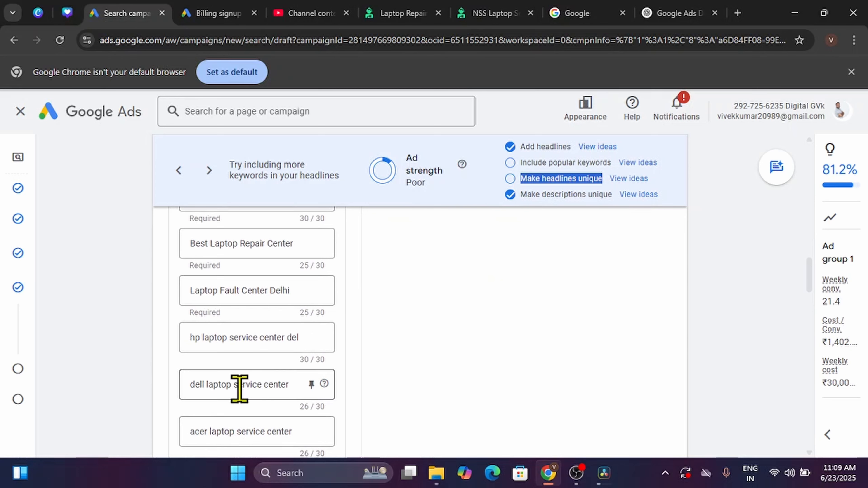
- Copy the ad's "dell laptop service center" headline into ChatGPT's message box
click(577, 177)
key(ctrl+c)
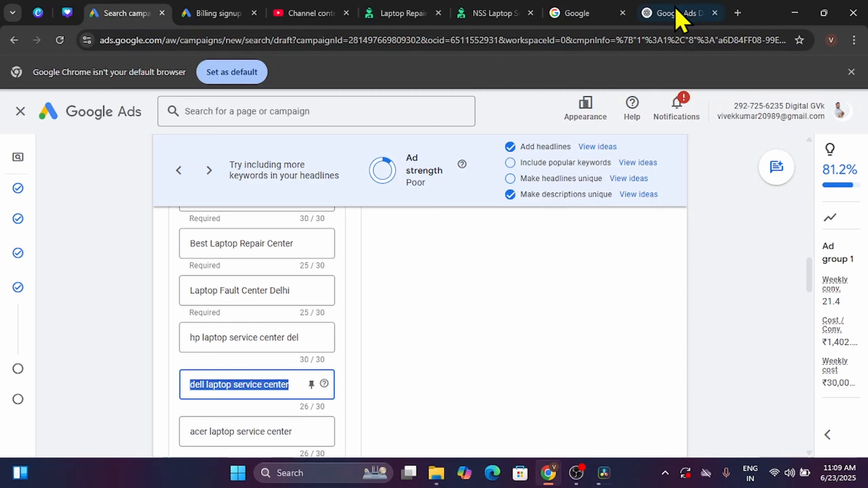
click(679, 14)
click(389, 400)
key(ctrl+v)
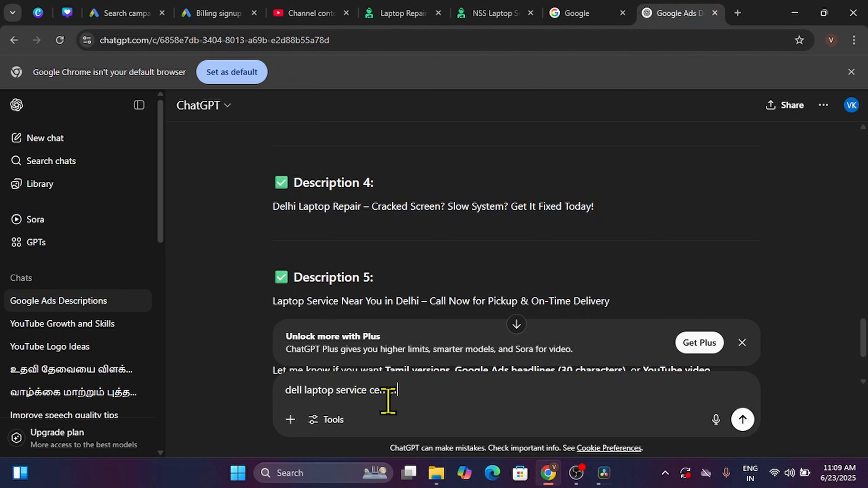
- Replace ChatGPT's draft message with the ad strength tip "Make headlines unique" plus "for :latop service center delhi" and send it
key(ctrl+a)
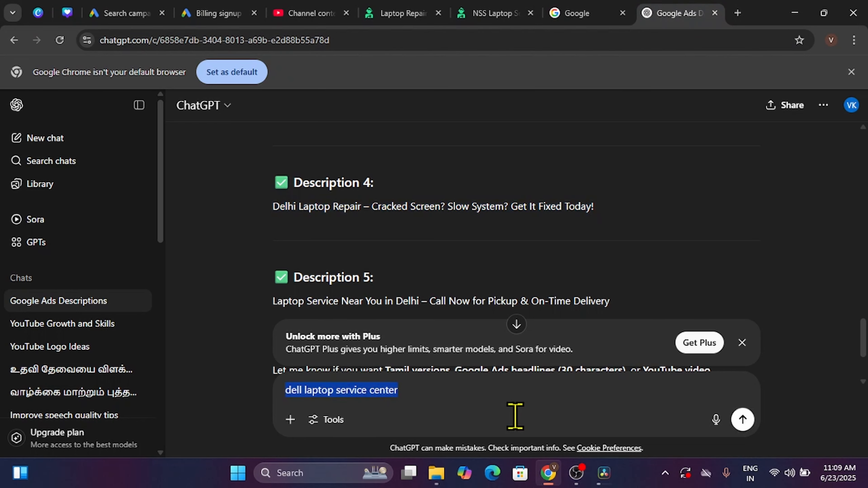
click(245, 4)
click(141, 10)
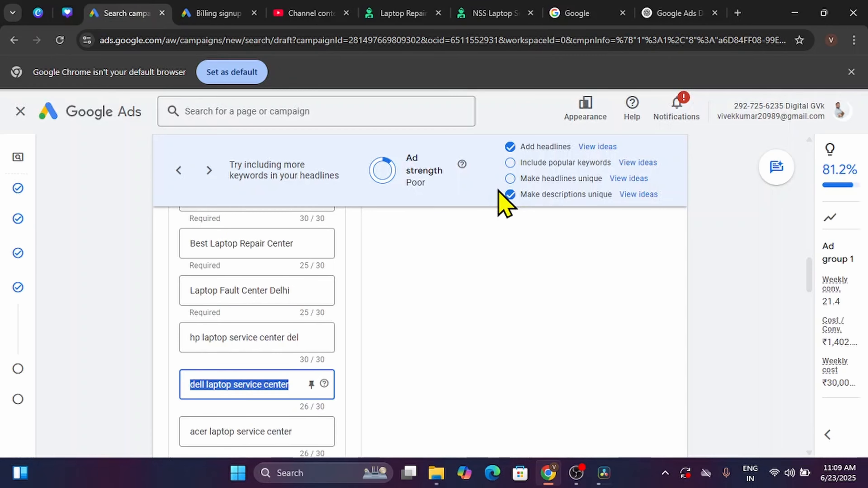
triple_click(548, 178)
key(ctrl+c)
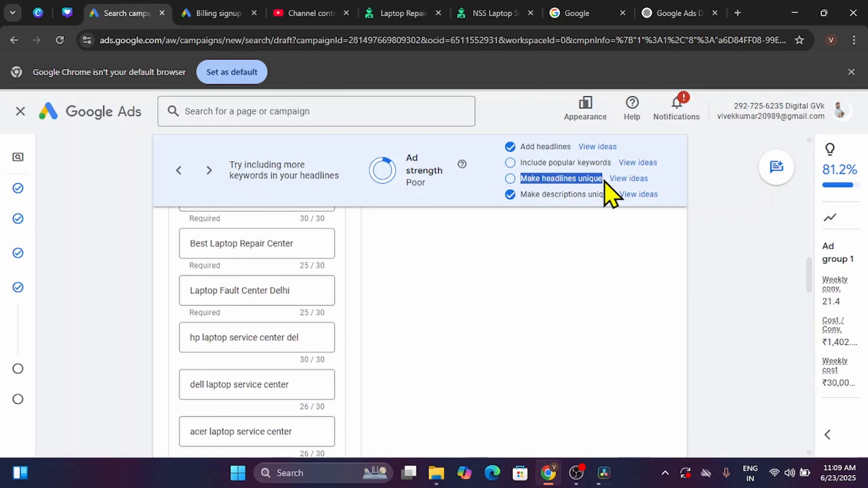
click(653, 14)
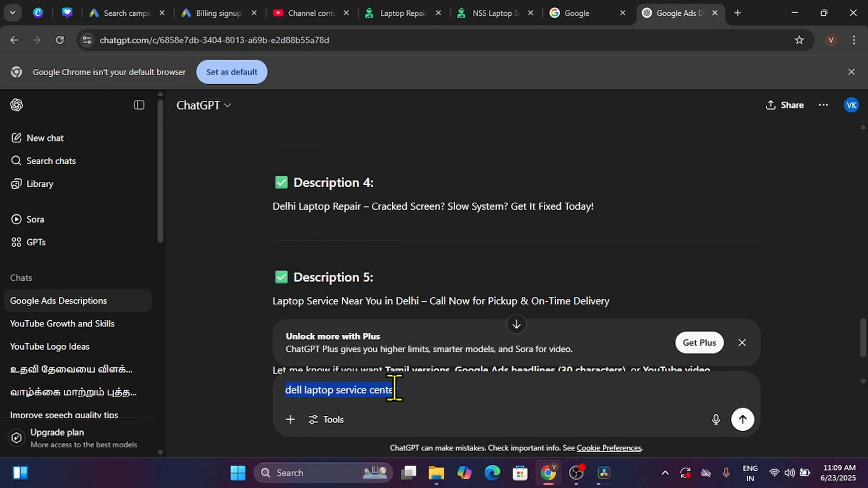
key(ctrl+v)
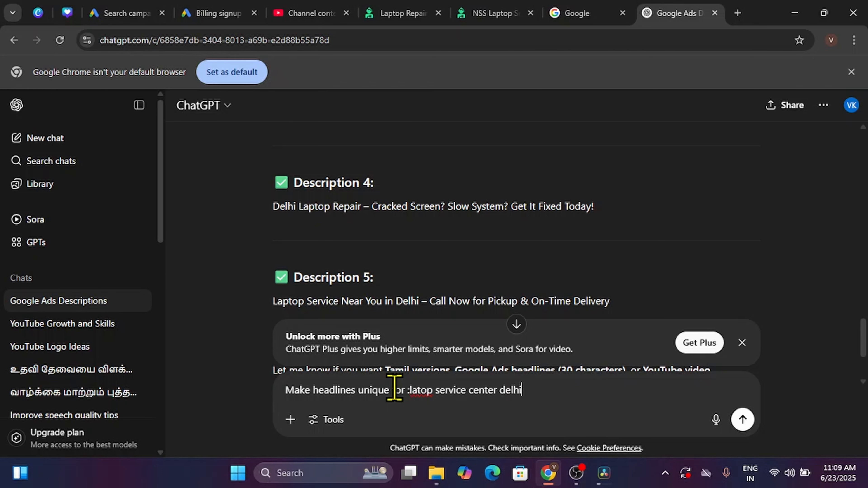
key(Return)
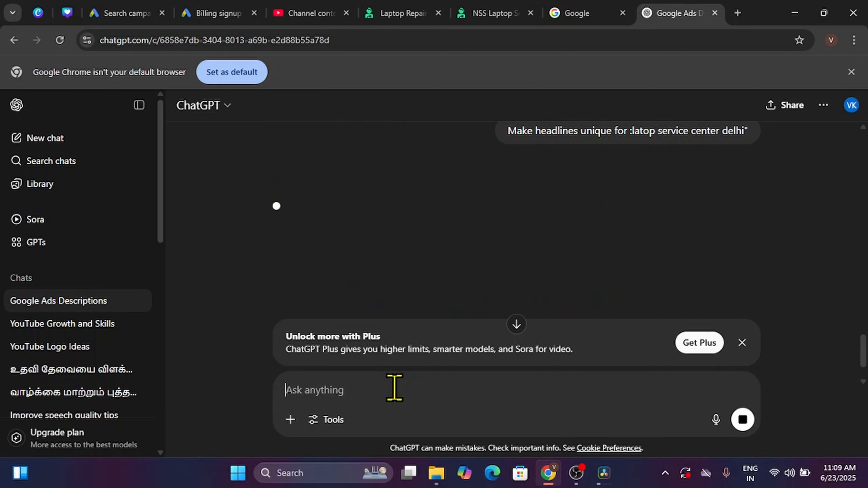
- Replace the ad's "dell laptop service center" headline with ChatGPT's suggestion "Delhi Laptop Repair Fast"
scroll(495, 310, down, 2)
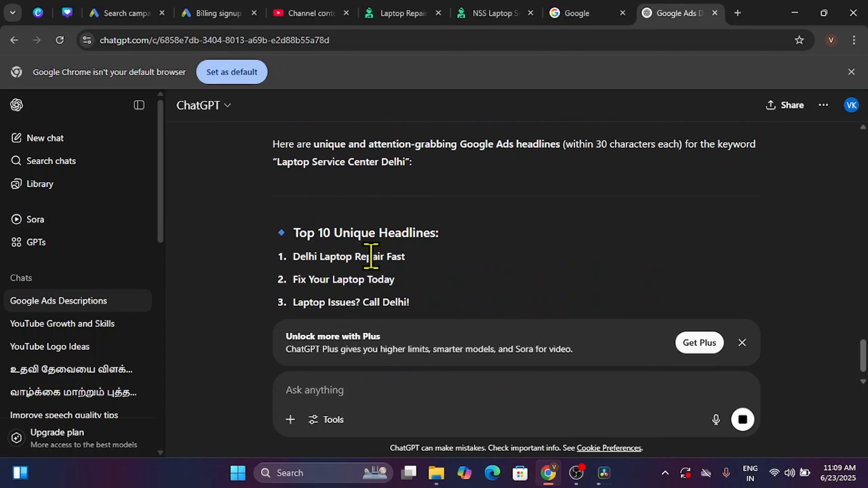
triple_click(354, 261)
key(ctrl+c)
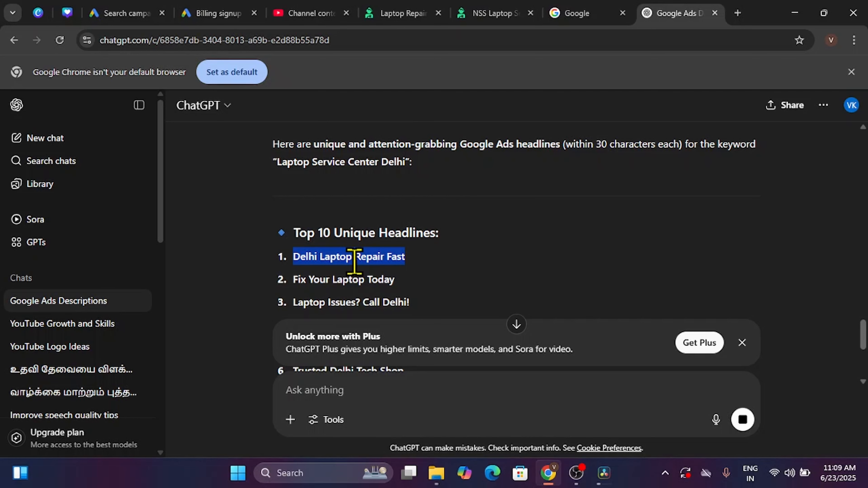
click(150, 11)
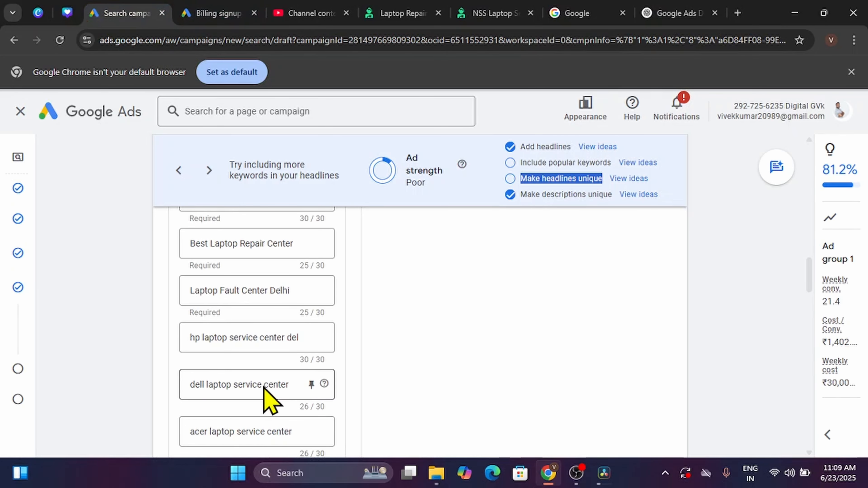
triple_click(264, 379)
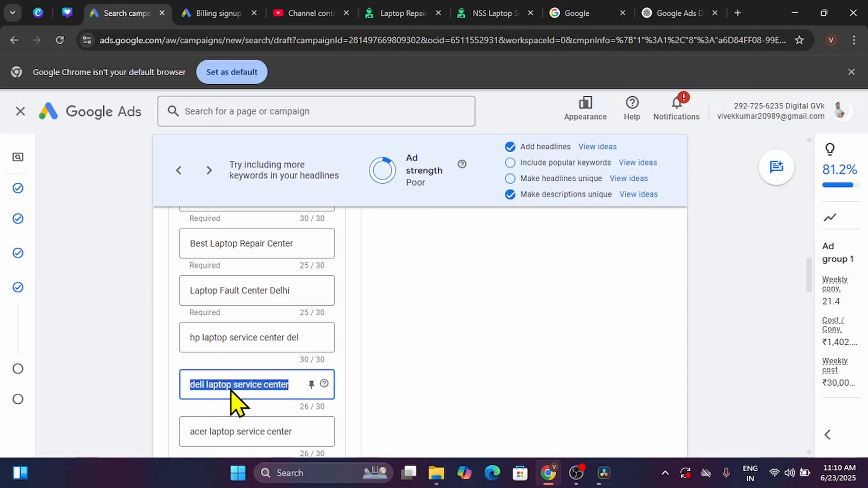
key(ctrl+v)
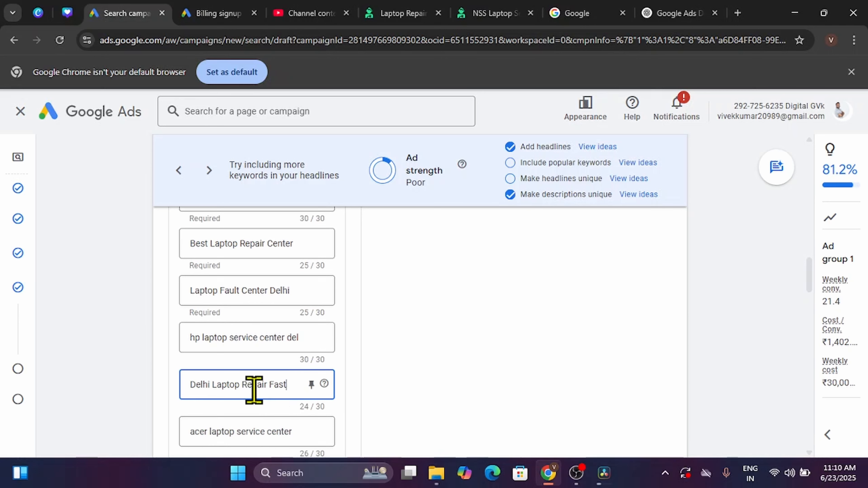
click(253, 385)
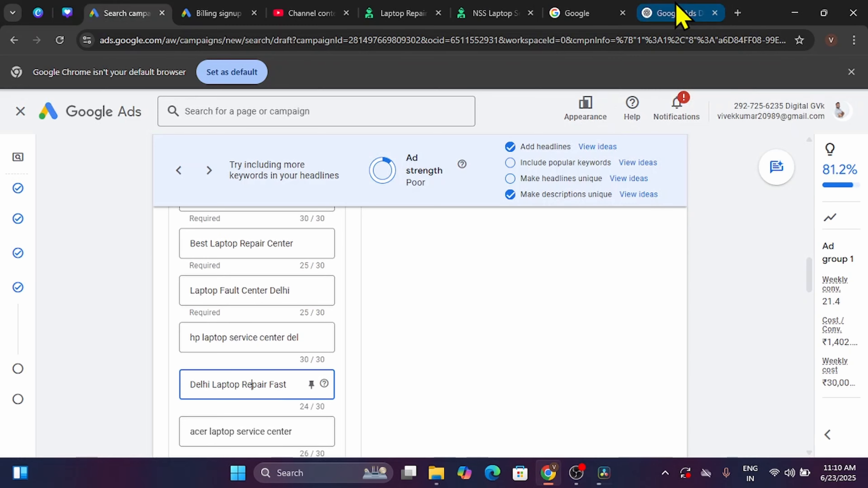
- Replace the ad's "acer laptop service center" headline with ChatGPT's suggestion "Fix Your Laptop Today"
click(679, 14)
double_click(352, 279)
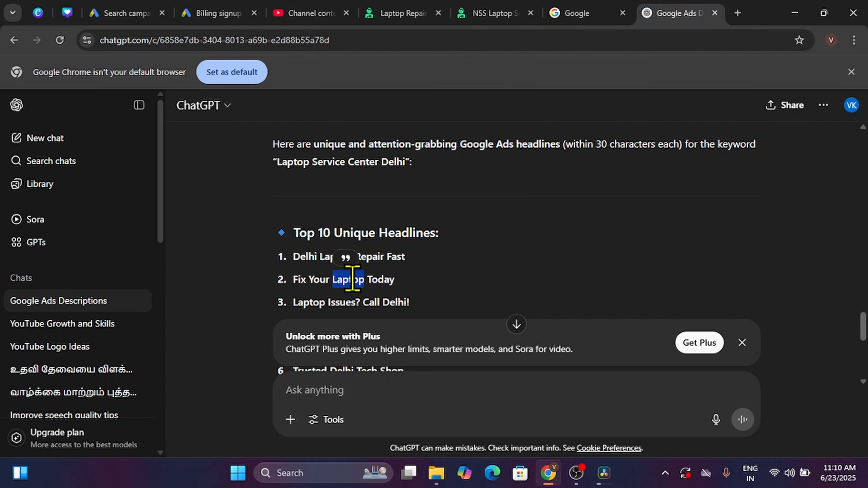
triple_click(352, 279)
key(ctrl+c)
click(155, 14)
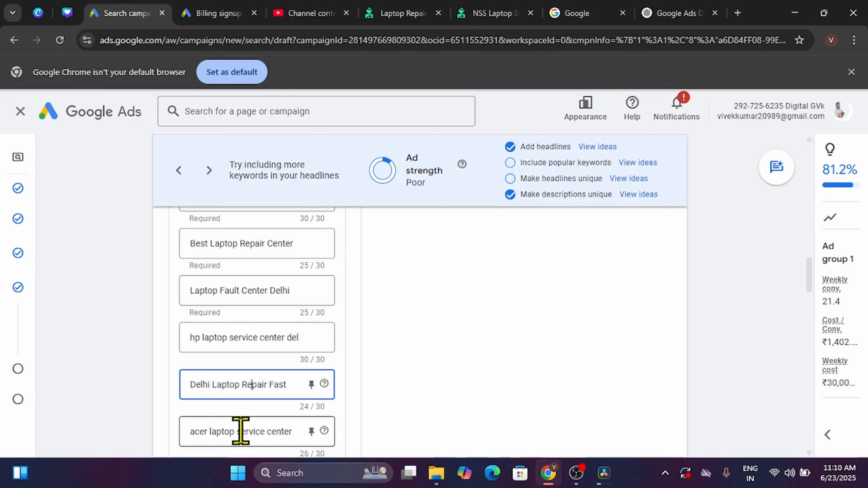
triple_click(270, 431)
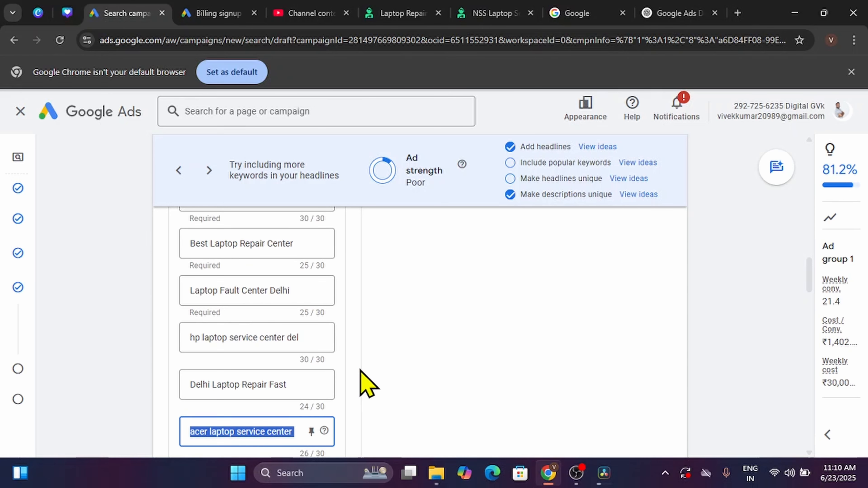
key(ctrl+v)
- Replace the ad's "NSS Service Center" headline with "Laptop Experts in Delhi" from ChatGPT's list
scroll(368, 383, down, 1)
scroll(361, 371, down, 2)
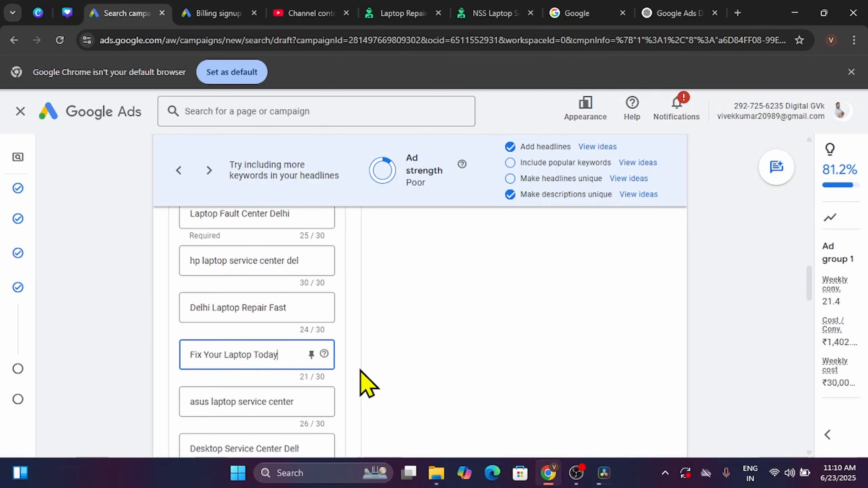
scroll(361, 371, down, 1)
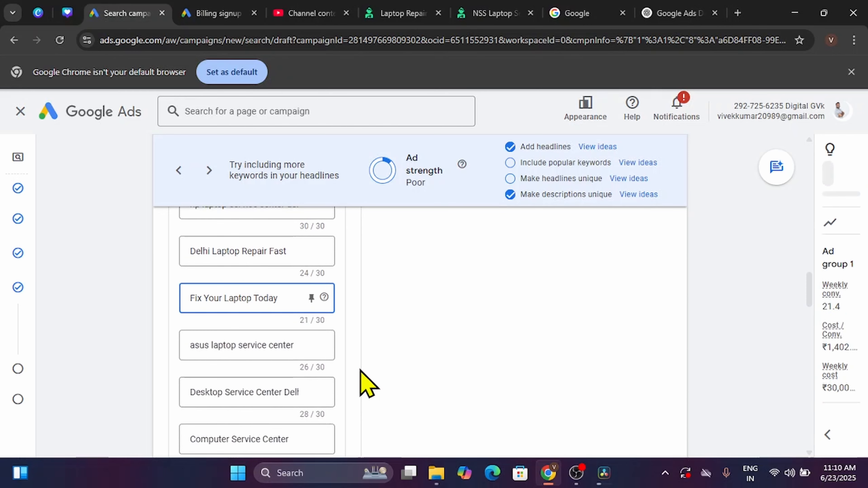
click(675, 14)
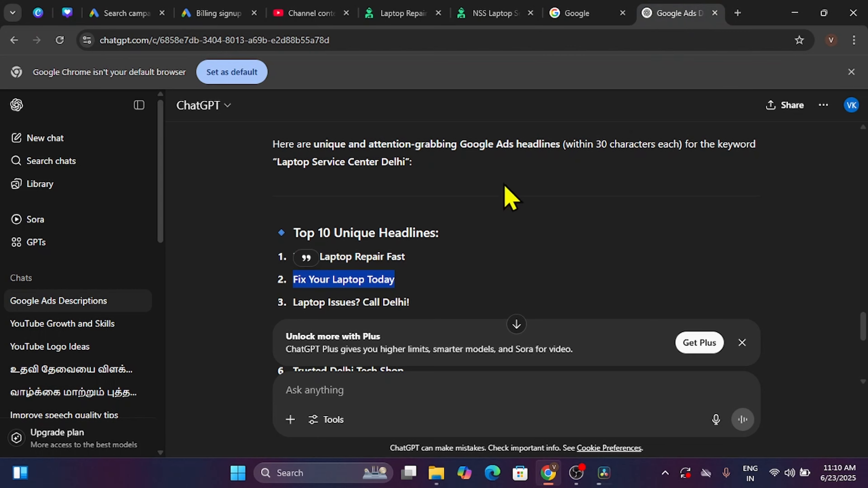
scroll(477, 222, down, 1)
scroll(480, 224, down, 2)
scroll(480, 224, down, 3)
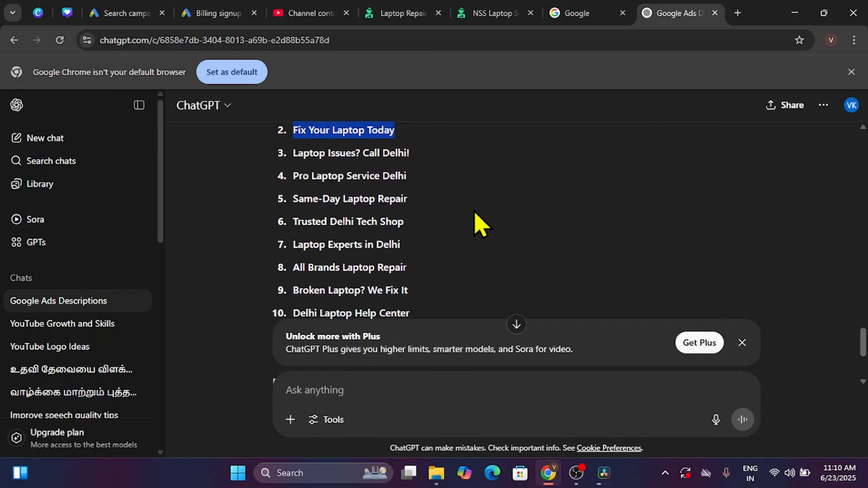
triple_click(348, 228)
key(ctrl+c)
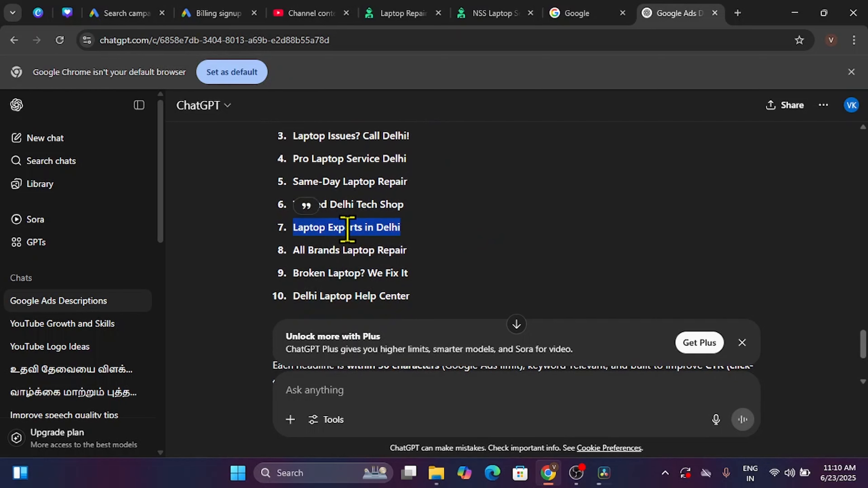
click(151, 14)
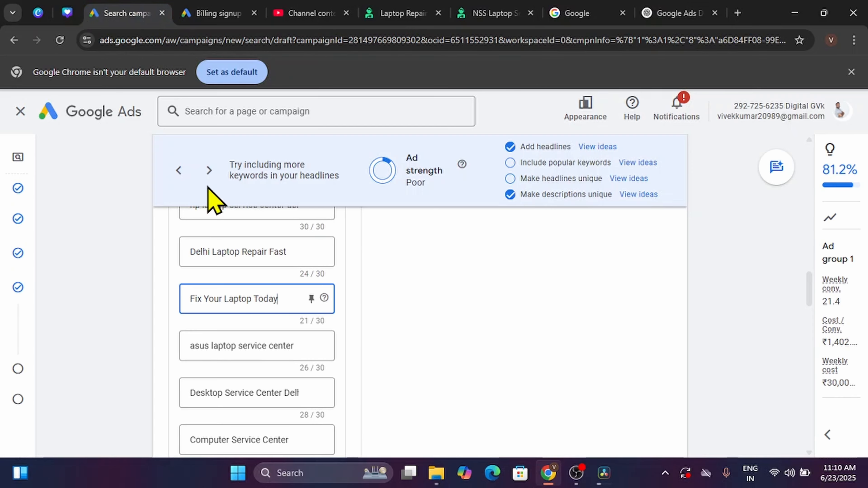
scroll(241, 381, down, 3)
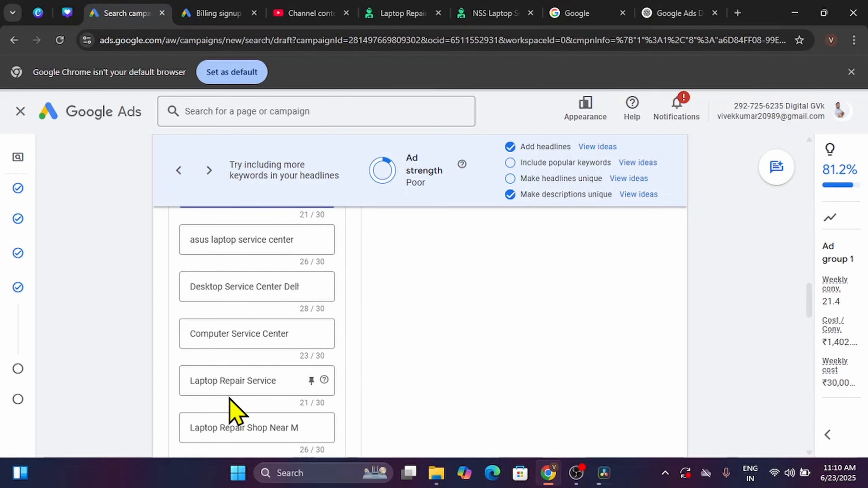
scroll(234, 407, down, 3)
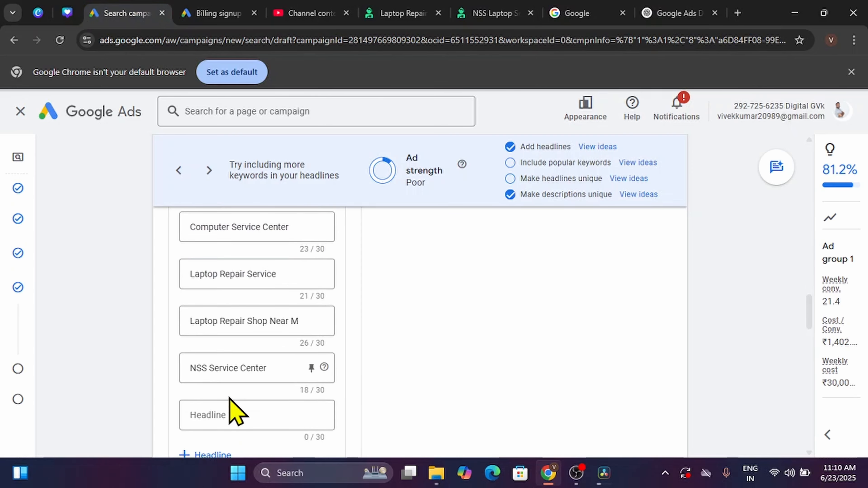
triple_click(272, 373)
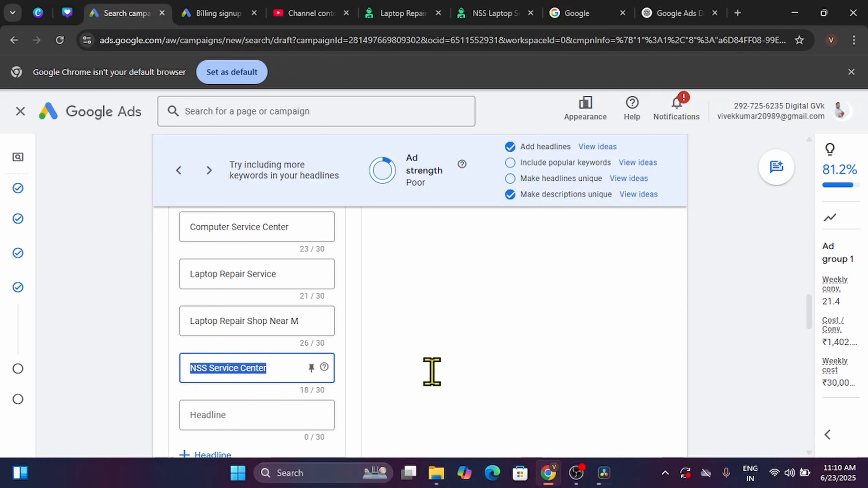
key(ctrl+v)
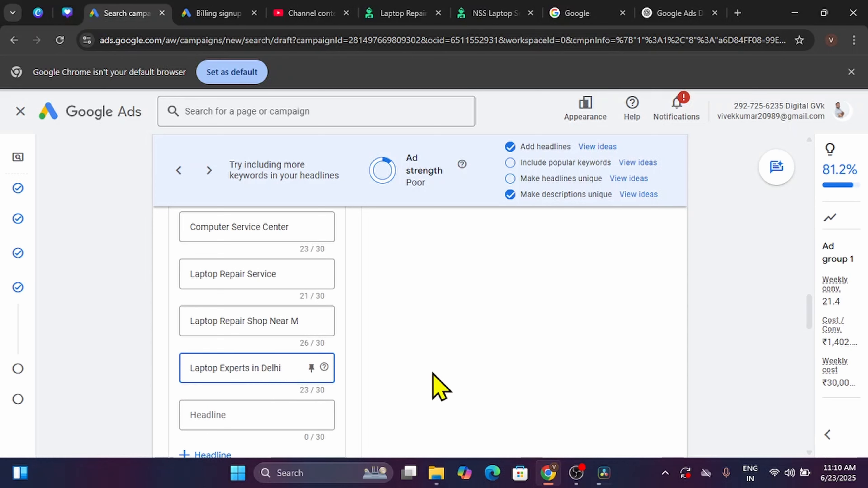
- Fill the ad's empty headline with "All Brands Laptop Repair" from ChatGPT's list
scroll(441, 387, down, 2)
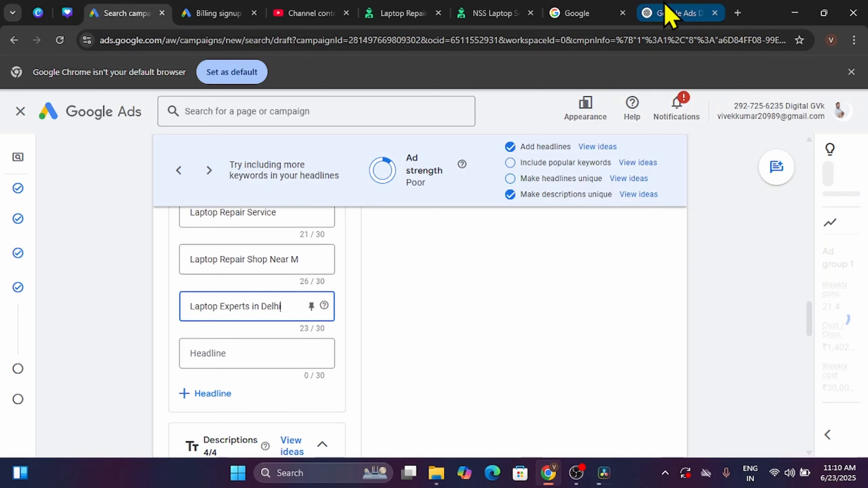
click(666, 14)
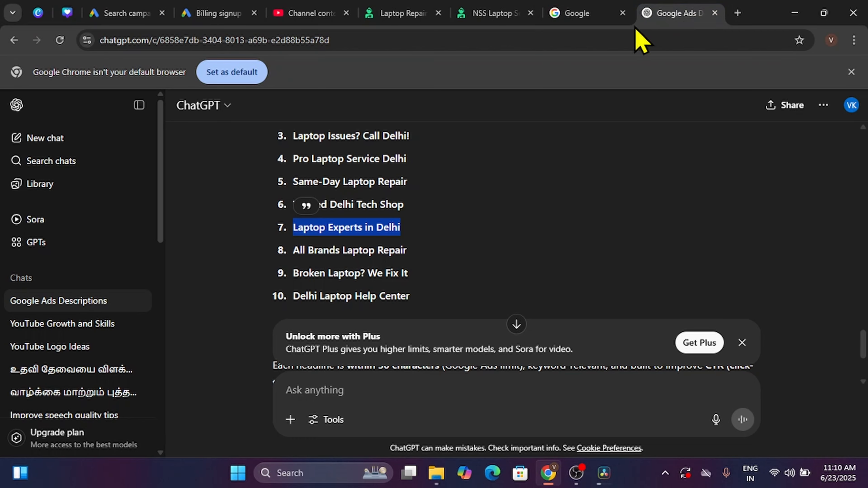
click(358, 251)
triple_click(358, 252)
key(ctrl+c)
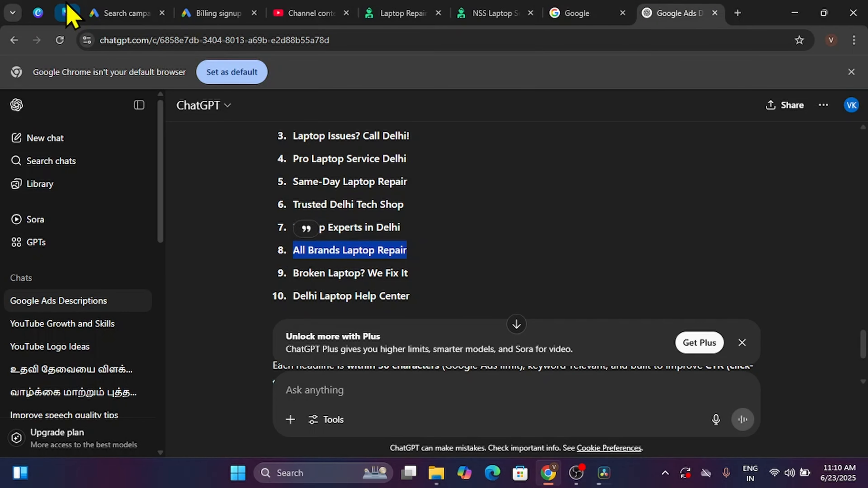
click(118, 12)
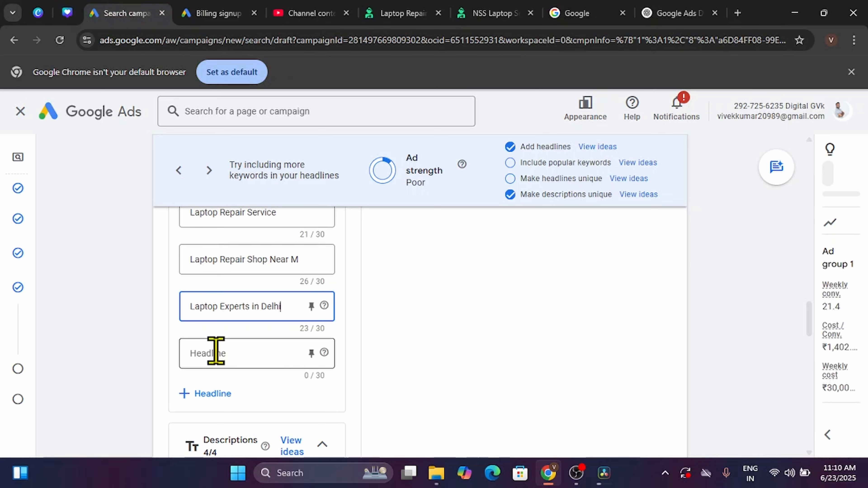
click(257, 354)
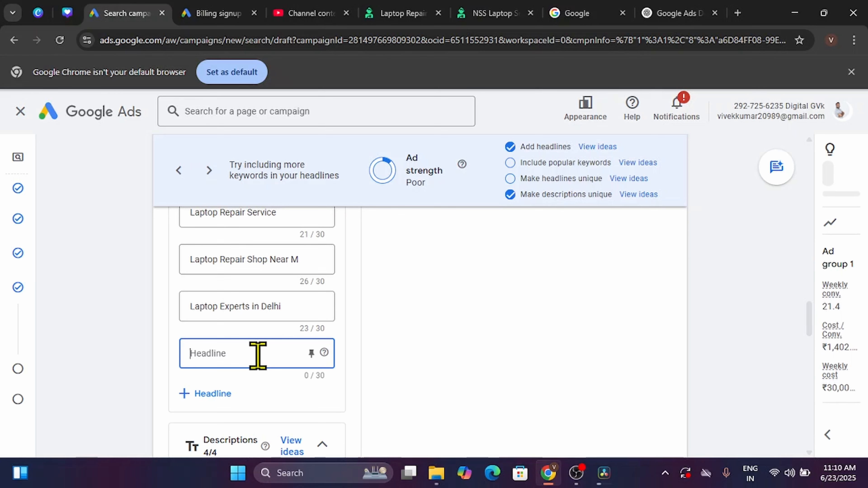
key(ctrl+v)
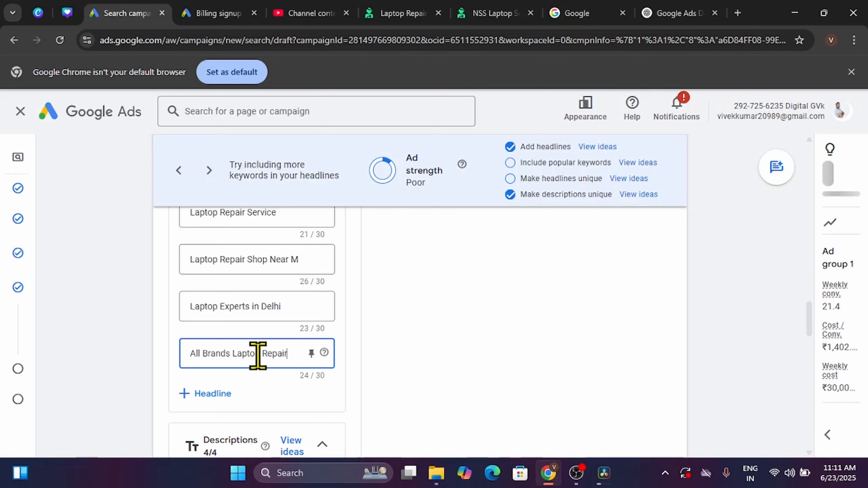
- Add another headline to the ad and fill it with "Broken Laptop? We Fix It" from ChatGPT's list
scroll(387, 355, down, 1)
scroll(383, 354, down, 1)
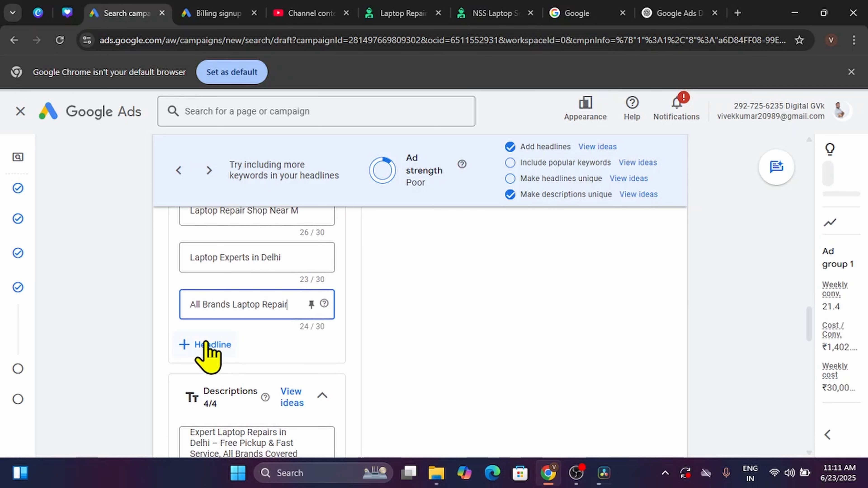
click(206, 344)
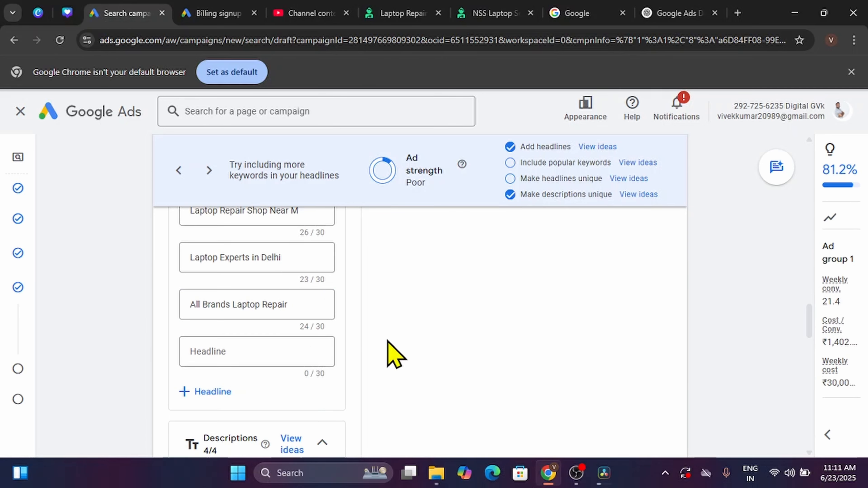
scroll(390, 350, down, 1)
click(692, 14)
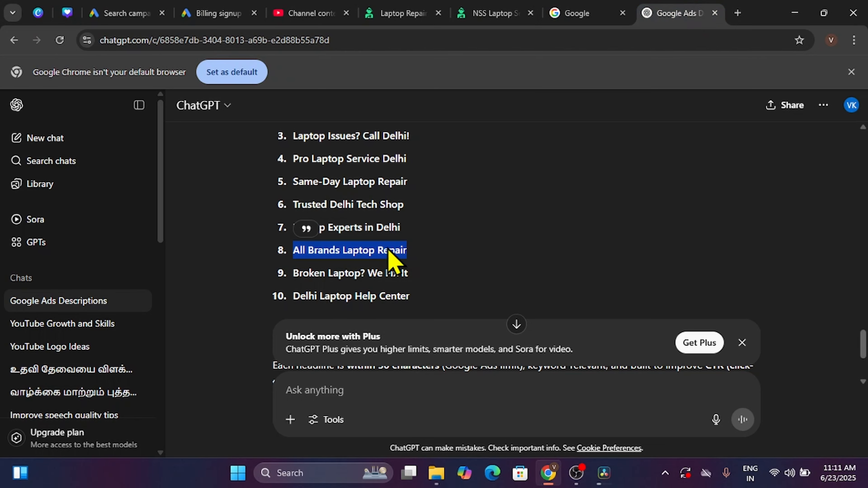
triple_click(360, 272)
key(ctrl+c)
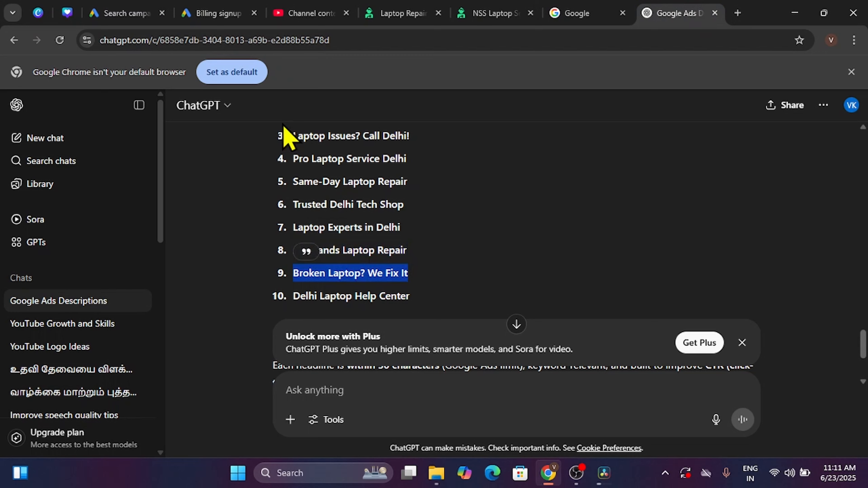
click(144, 11)
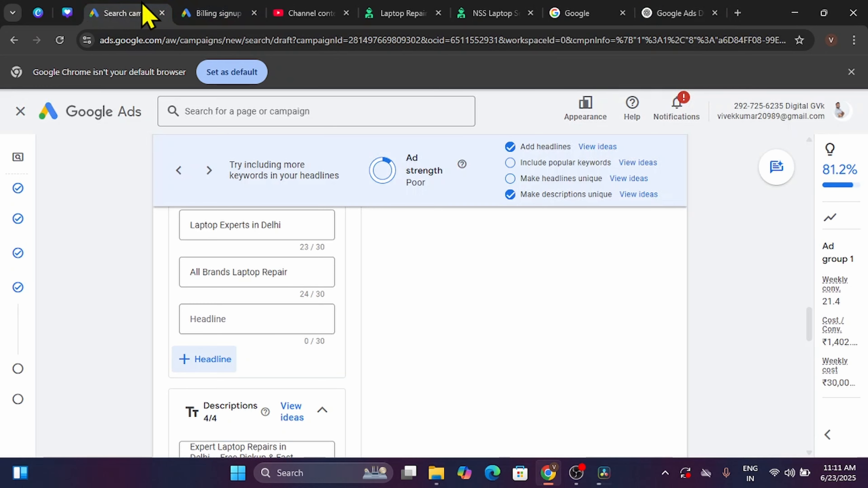
click(244, 324)
key(ctrl+v)
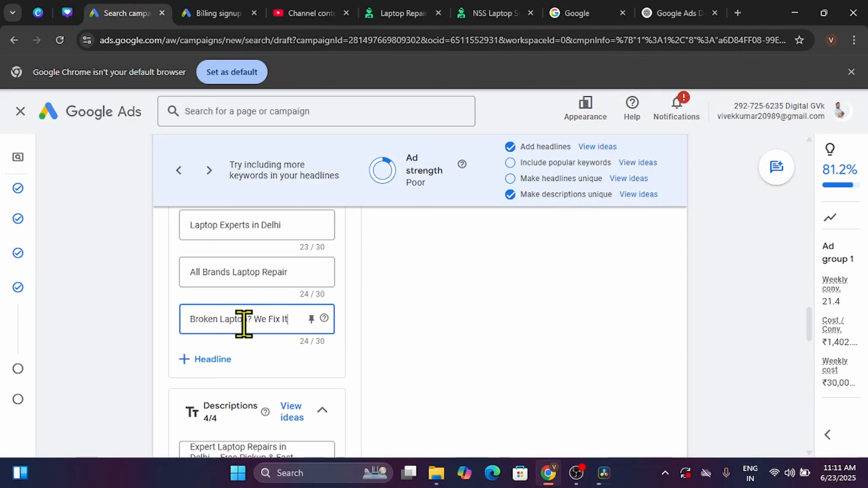
click(244, 324)
scroll(389, 346, down, 1)
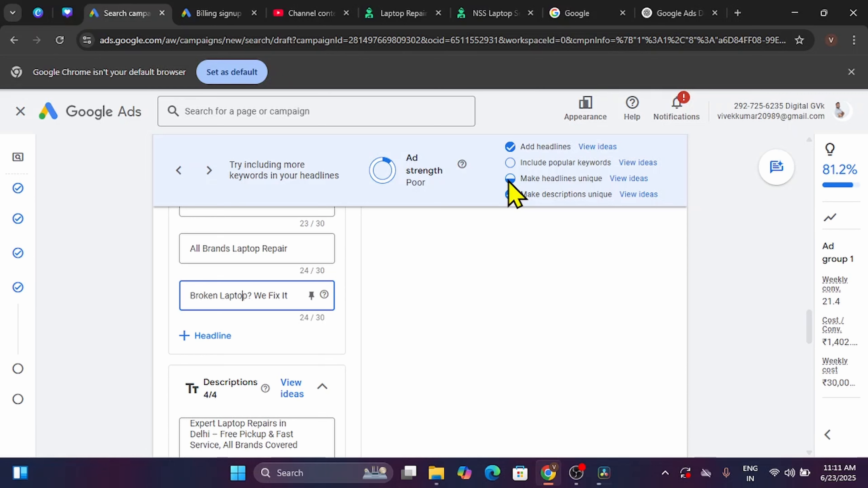
- Add one more headline to the ad and fill it with ChatGPT's suggestion "Delhi Laptop Help Center"
click(220, 337)
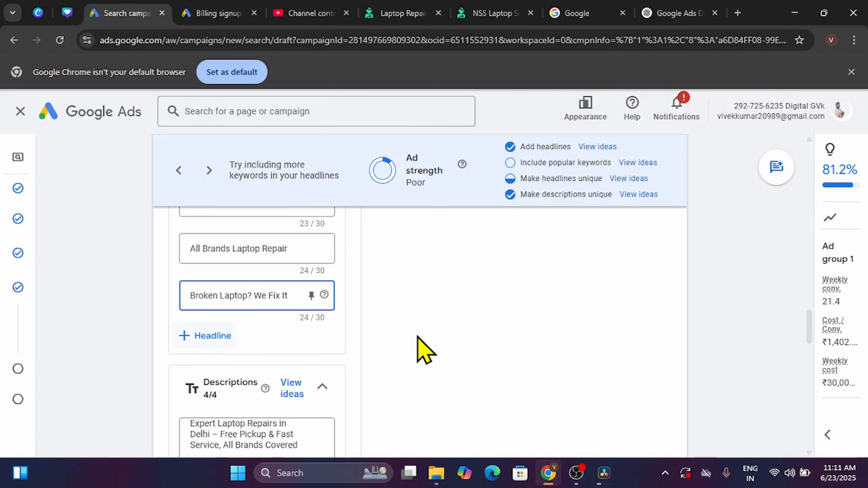
click(718, 5)
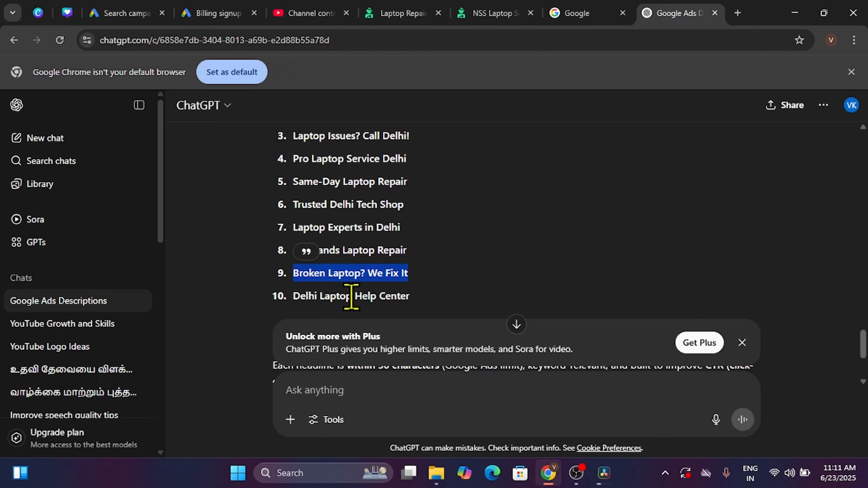
triple_click(366, 295)
key(ctrl+c)
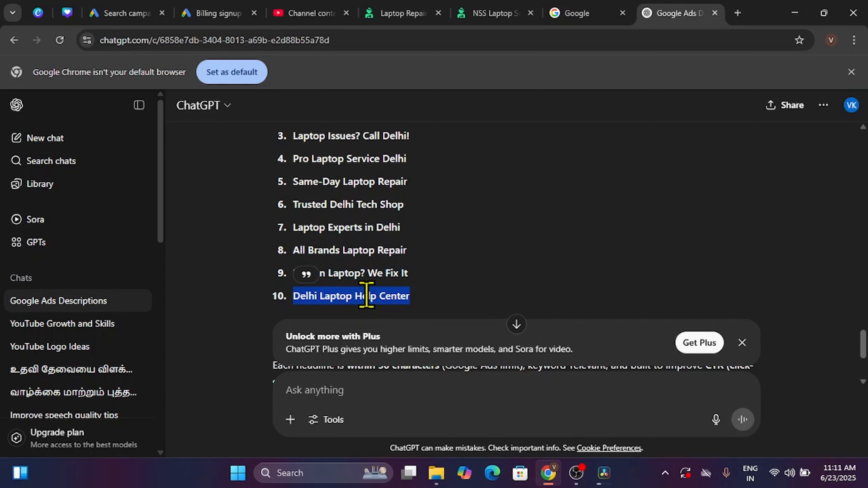
click(135, 13)
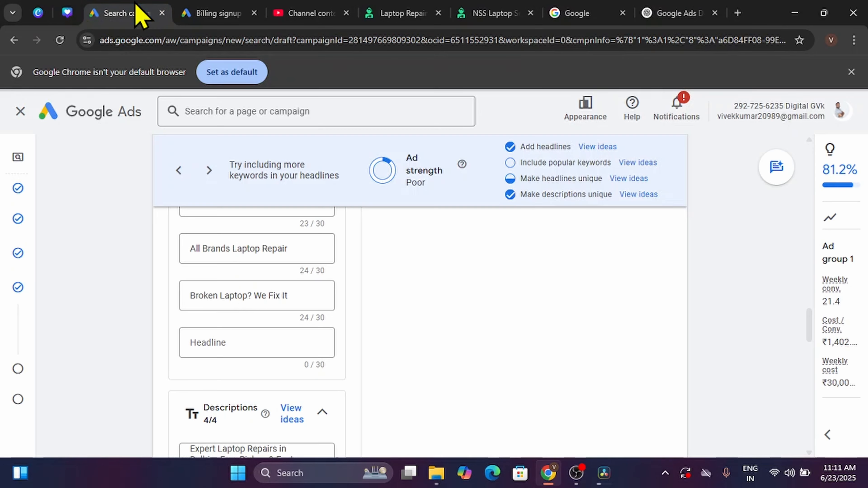
click(240, 339)
key(ctrl+v)
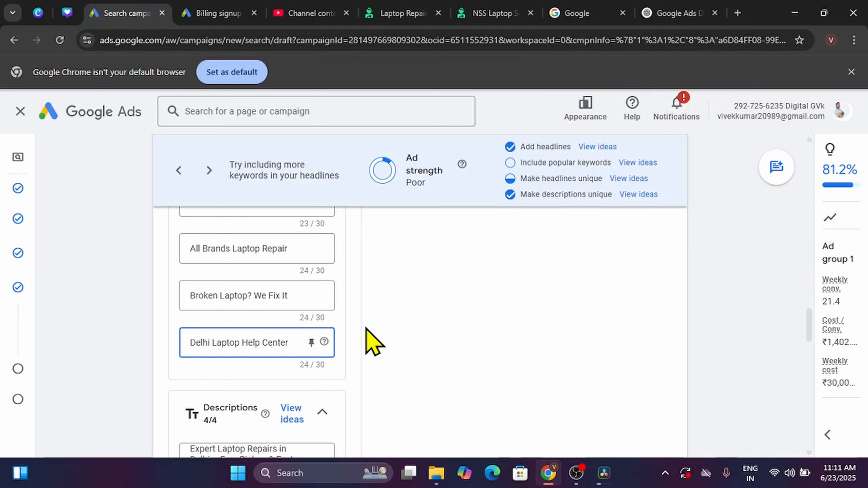
- Replace the ad's "Best Laptop Repair Center" headline with "Pro Laptop Service Delhi" from ChatGPT's list
scroll(374, 342, up, 2)
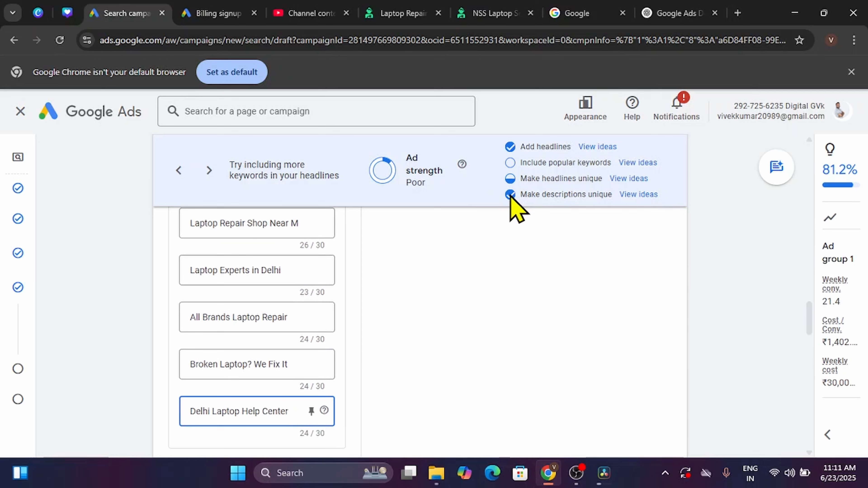
scroll(455, 297, down, 3)
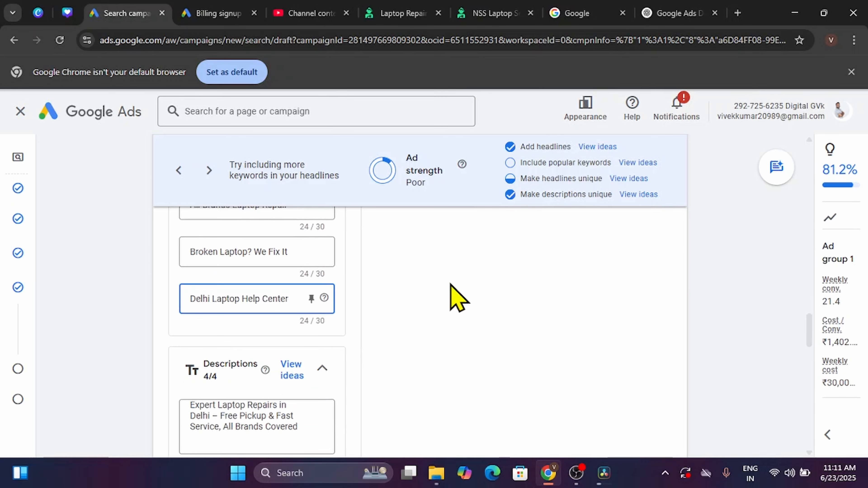
scroll(431, 303, up, 7)
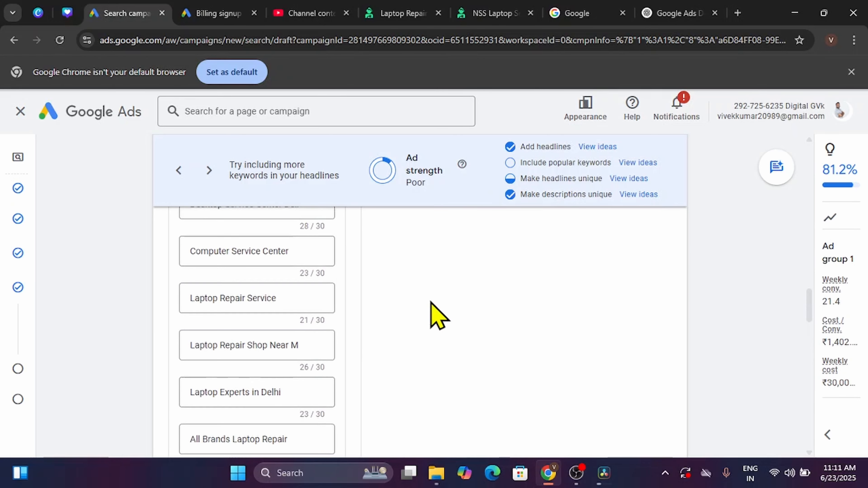
scroll(431, 303, up, 5)
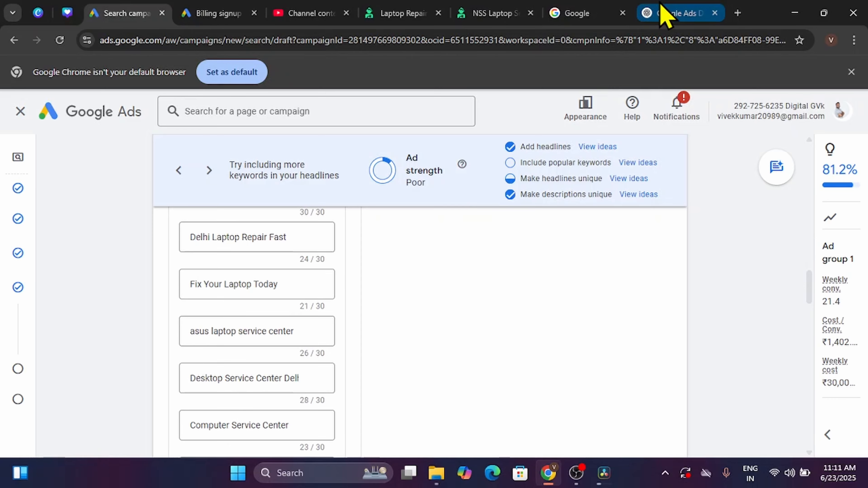
click(664, 13)
double_click(348, 159)
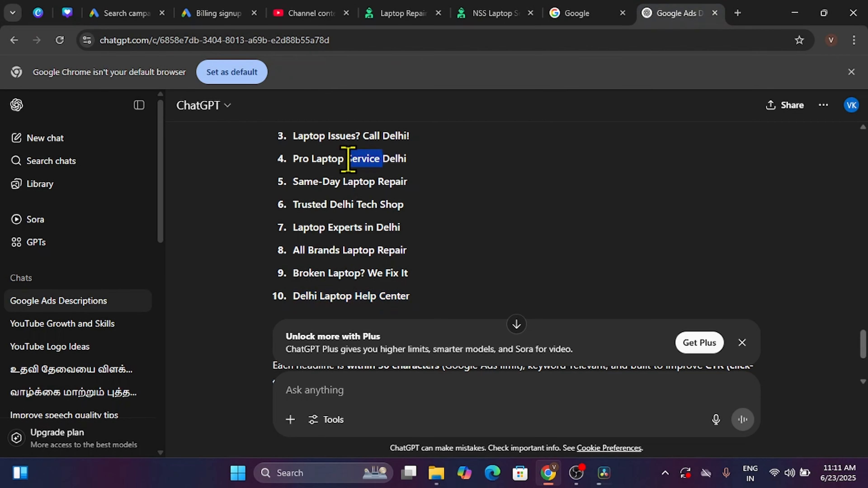
click(348, 159)
key(ctrl+c)
click(101, 12)
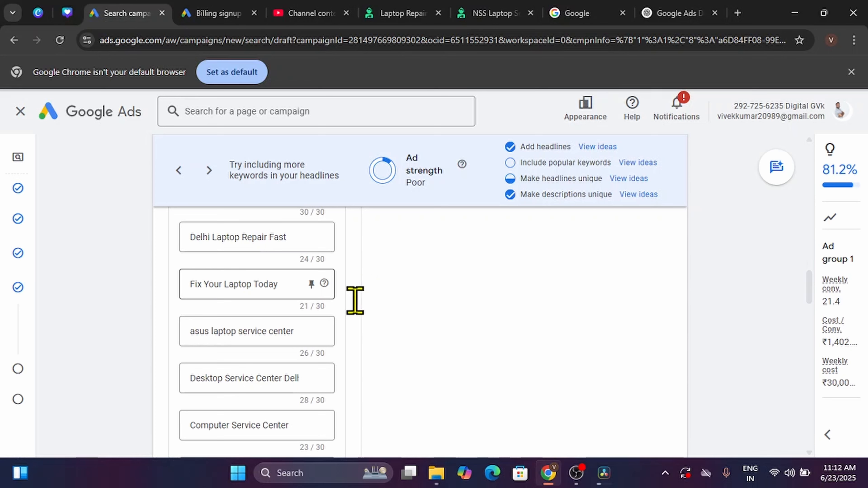
key(shift+Tab)
scroll(355, 320, up, 4)
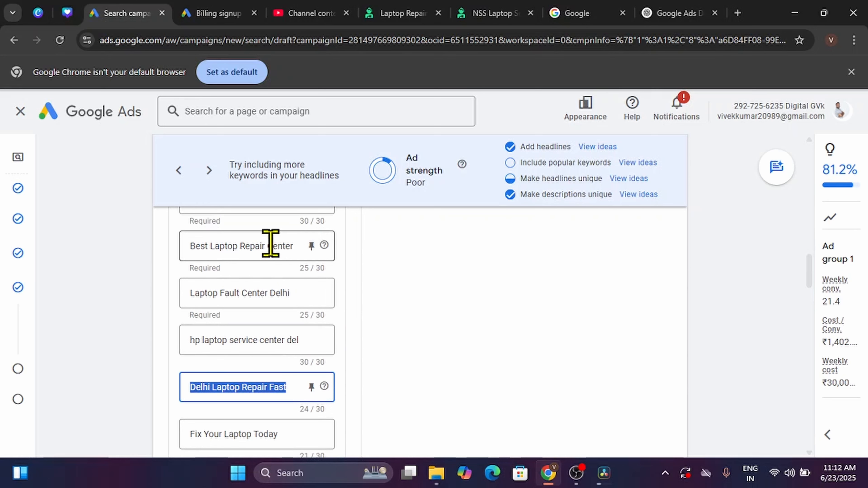
triple_click(270, 243)
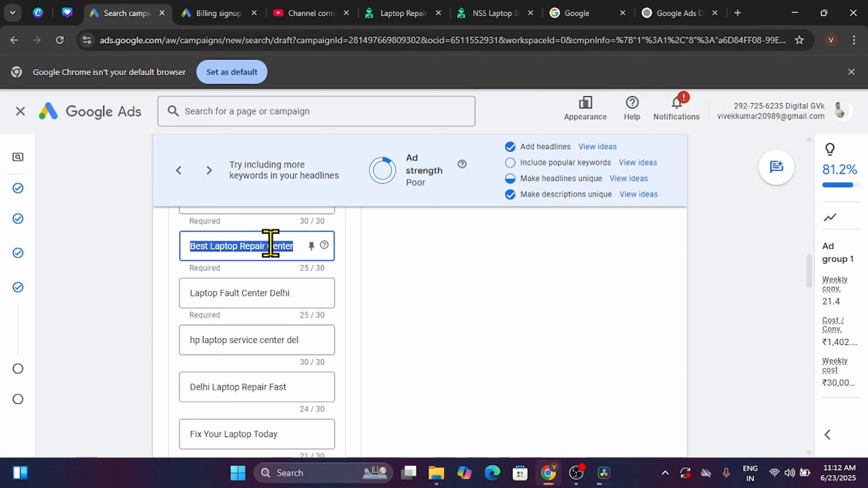
key(ctrl+v)
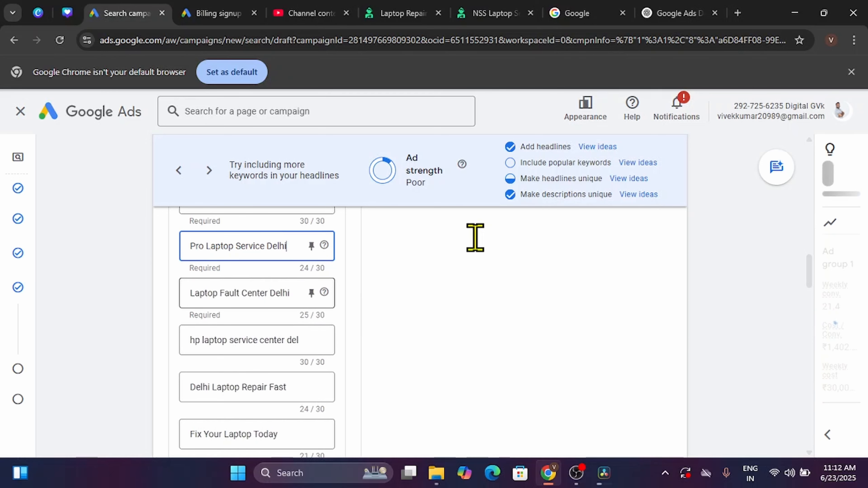
- Replace the ad's "Laptop Fault Center Delhi" headline with ChatGPT's suggestion "Laptop Issues? Call Delhi!"
click(680, 14)
scroll(350, 275, down, 3)
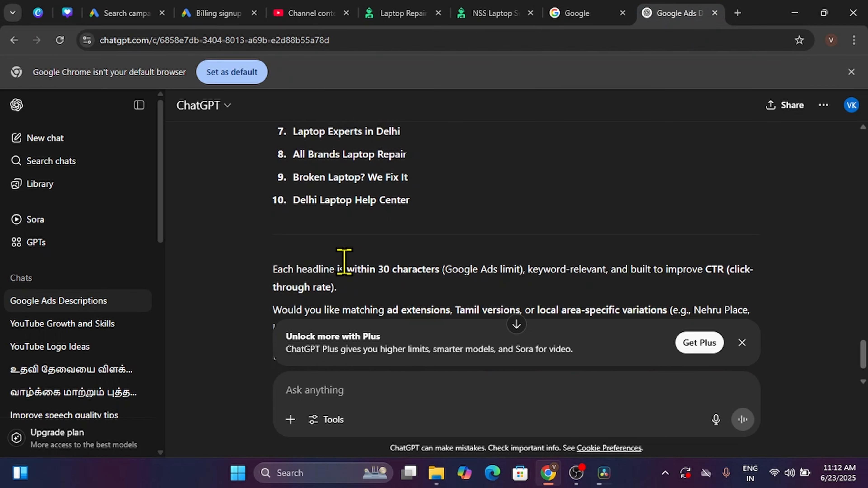
scroll(369, 158, up, 4)
click(369, 158)
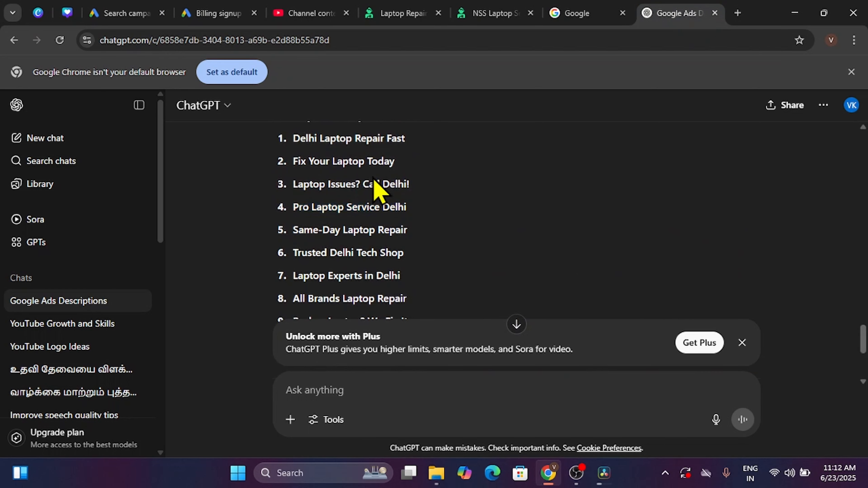
triple_click(371, 185)
key(ctrl+c)
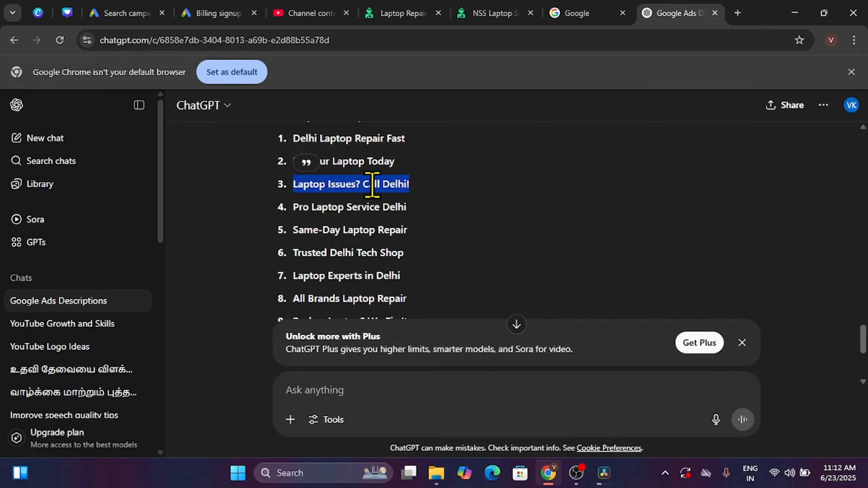
click(137, 13)
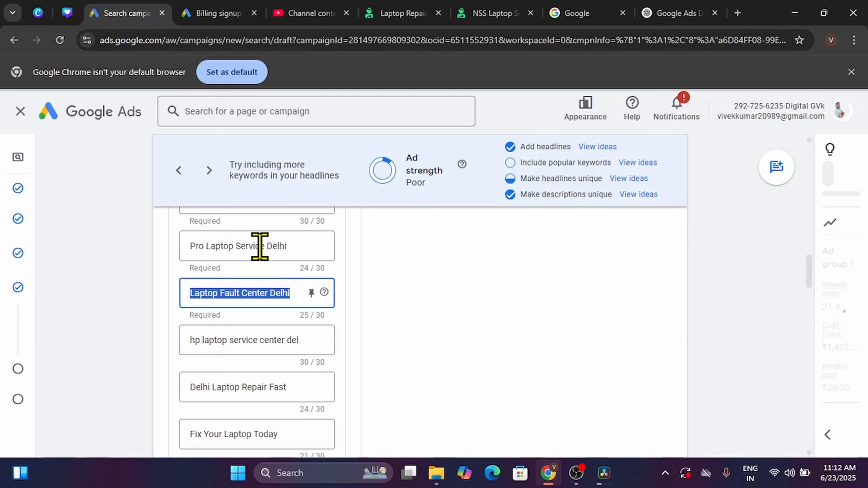
key(ctrl+v)
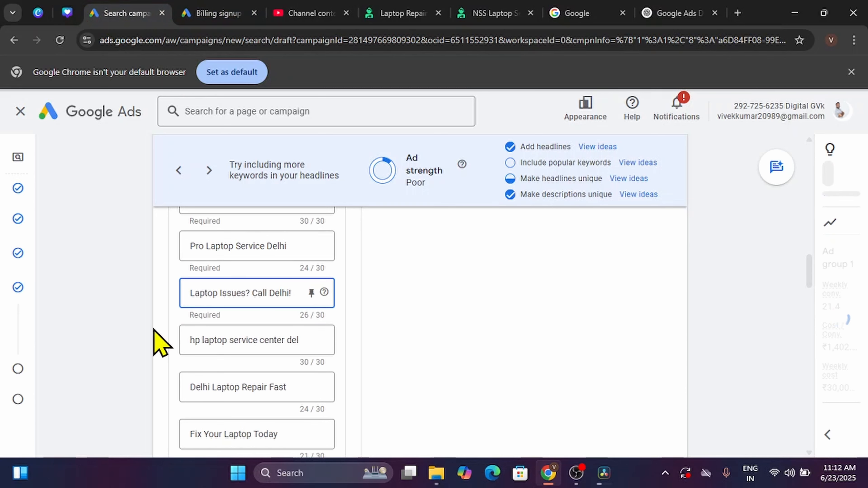
- Ask ChatGPT to "include popular keywords add for google ads" for "laptop service center in delhi"
scroll(160, 341, up, 2)
scroll(159, 344, up, 2)
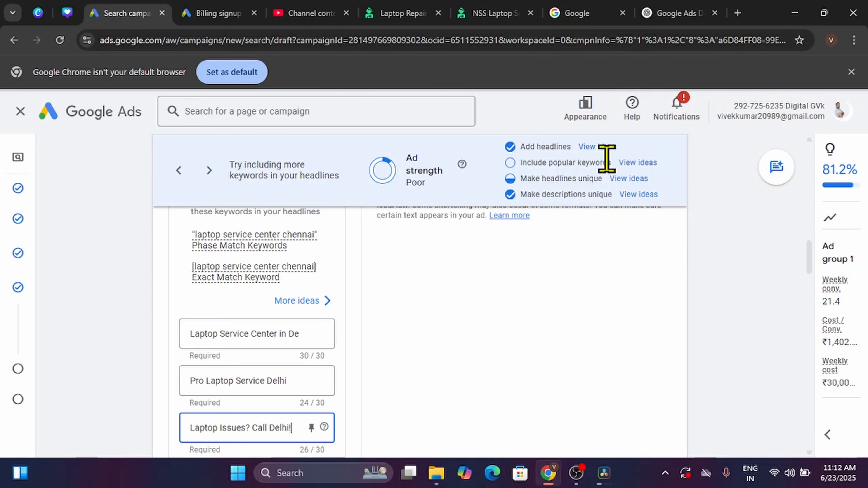
click(667, 13)
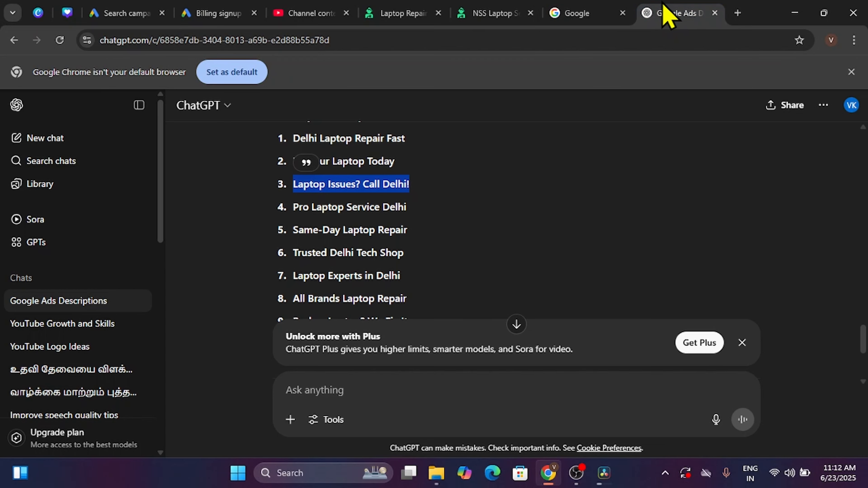
click(382, 404)
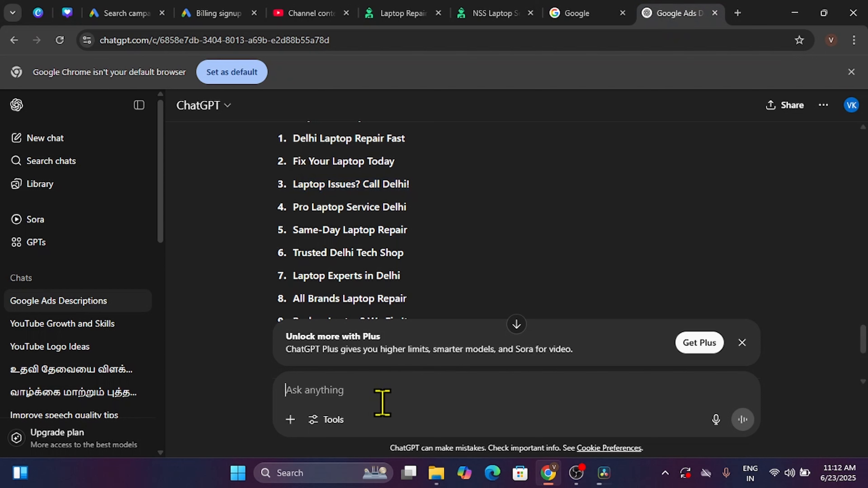
text(inclu)
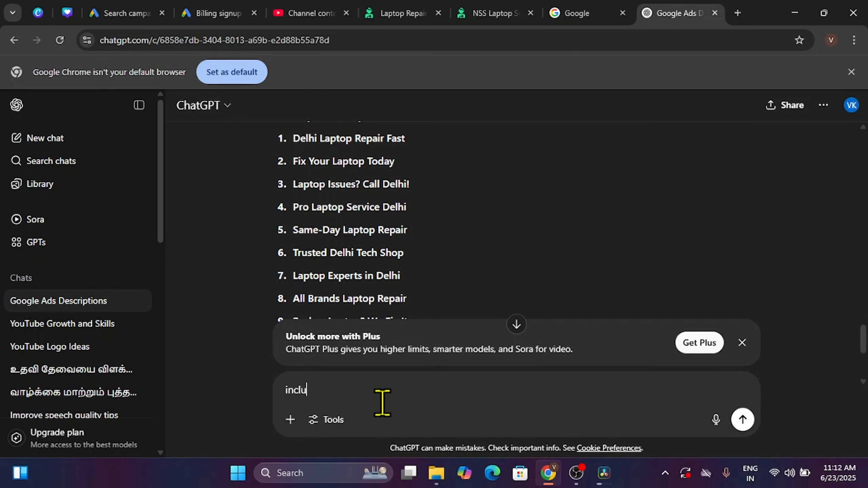
text(swde popular ke)
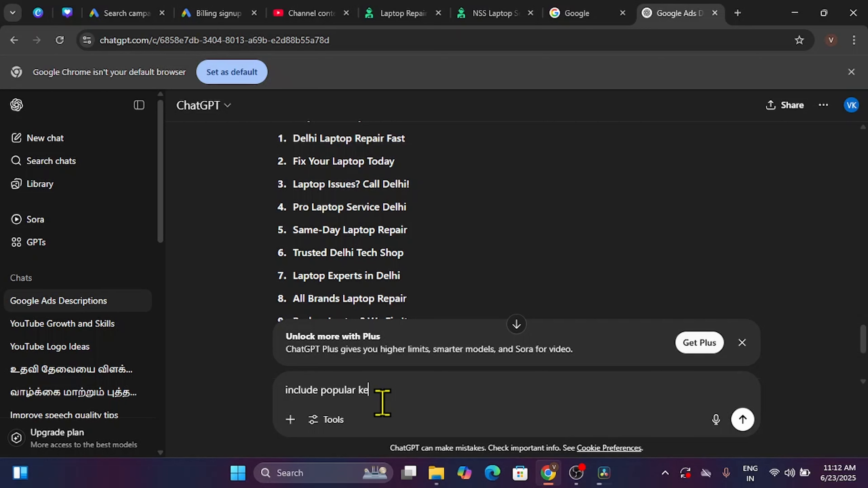
text(ywords add for google a)
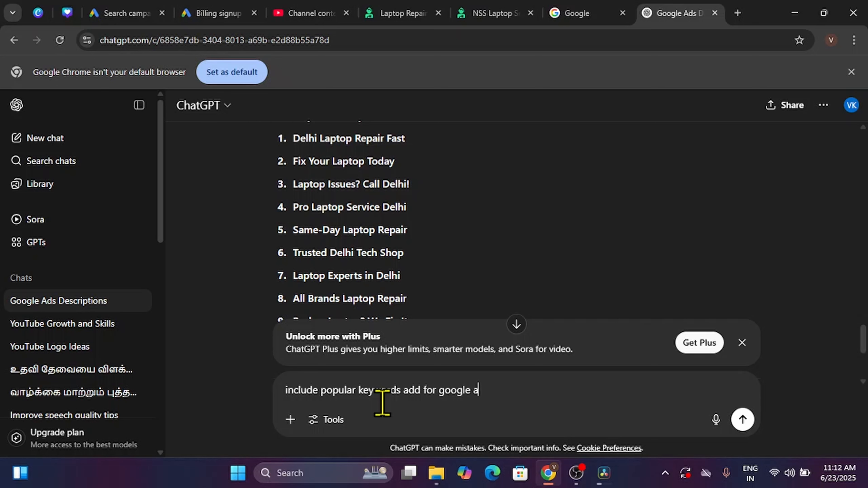
text(ds "laptop service center in delhi)
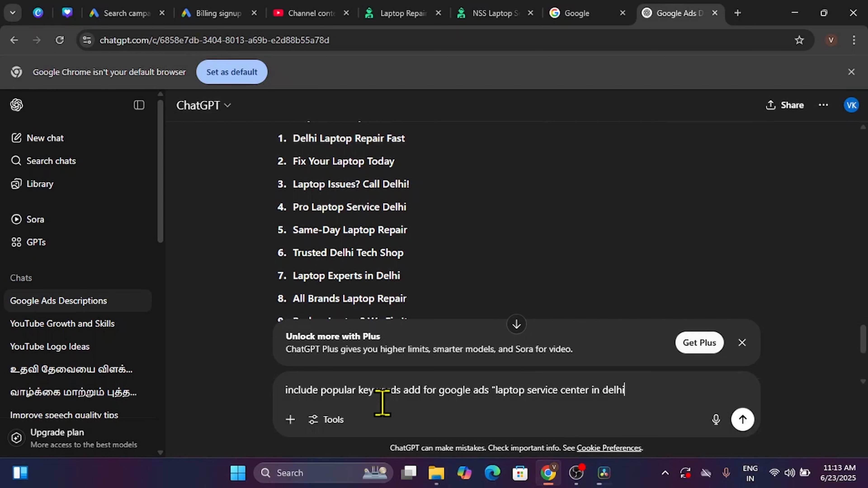
key(Return)
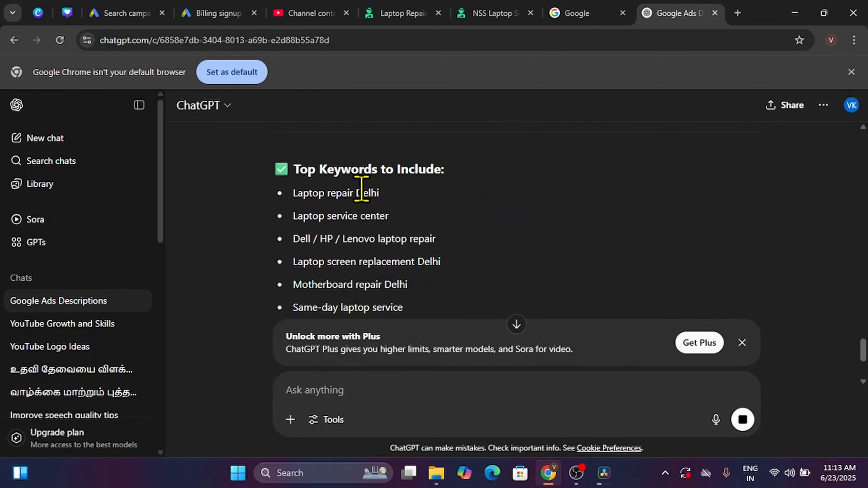
- Replace the ad's "Laptop Service Center in De…" headline with the keyword "Laptop repair Delhi" from ChatGPT's list
triple_click(361, 193)
key(ctrl+c)
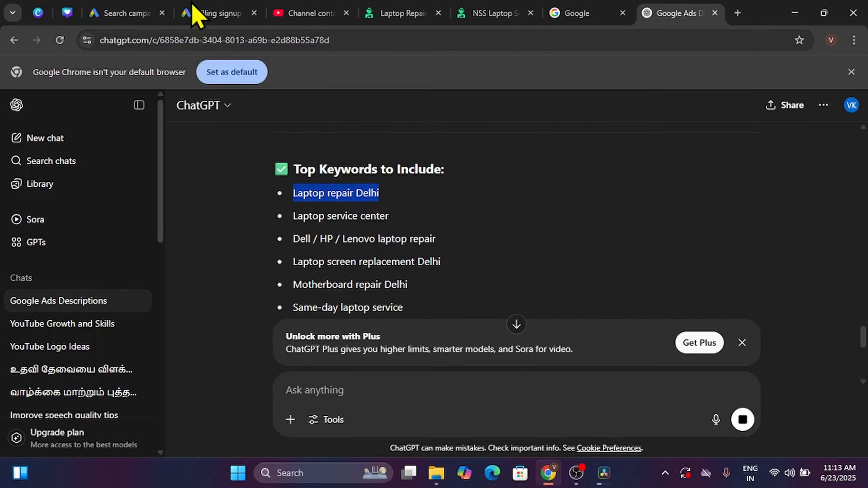
click(165, 14)
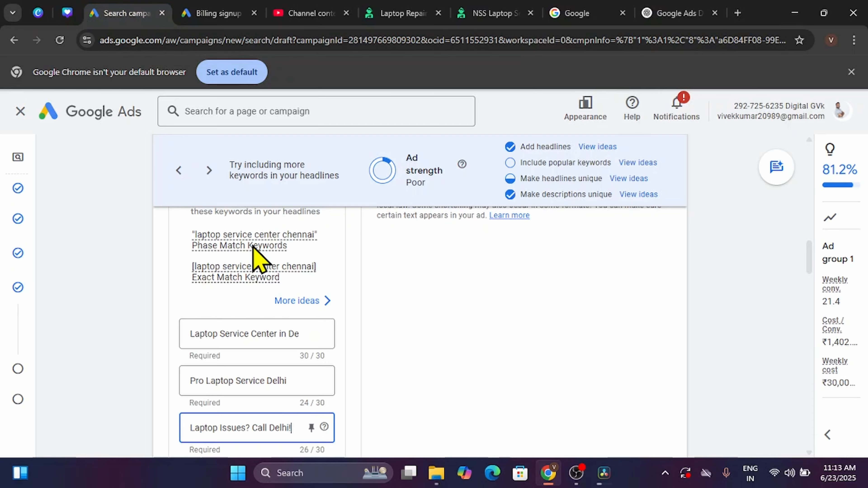
click(257, 333)
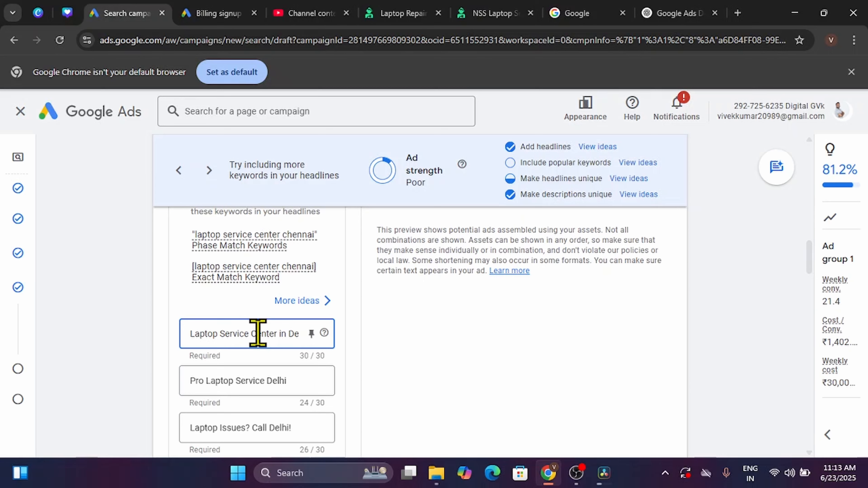
key(ctrl+a)
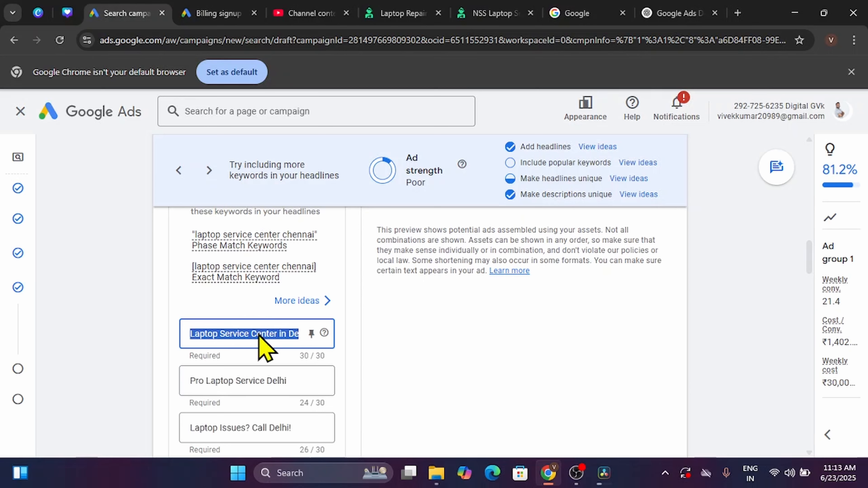
key(ctrl+v)
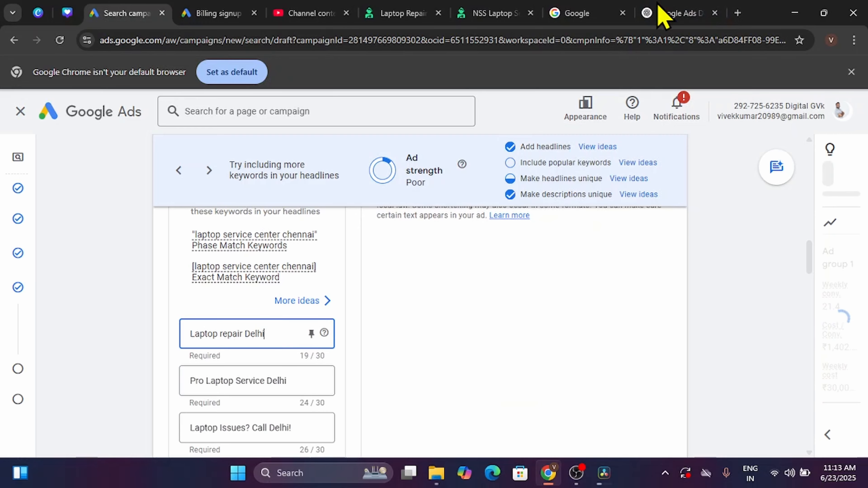
- Replace the "Pro Laptop Service Delhi" headline with ChatGPT's keyword on laptop brands, shortened to "Dell / HP / Lenovo laptop"
click(660, 13)
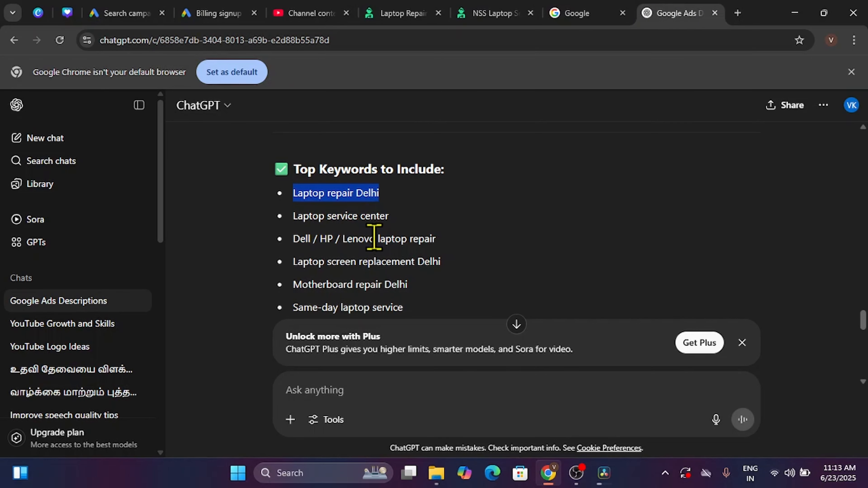
click(378, 254)
triple_click(386, 239)
key(ctrl+c)
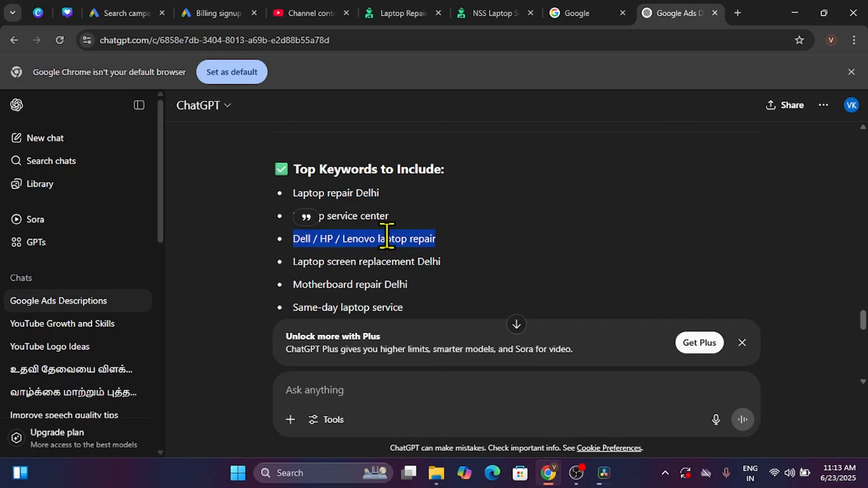
click(156, 13)
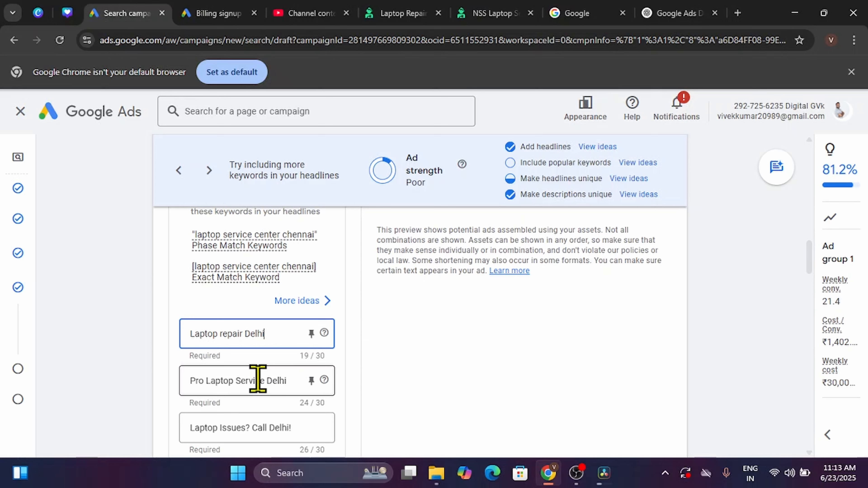
triple_click(258, 380)
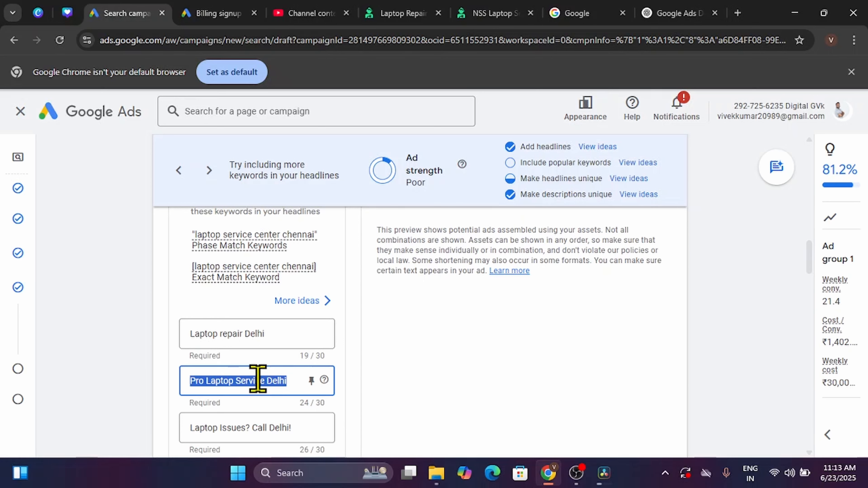
key(BackSpace)
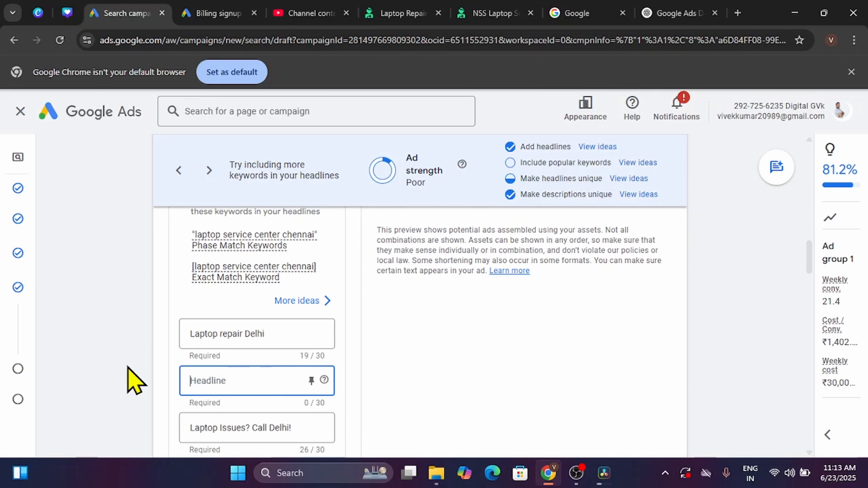
key(ctrl+v)
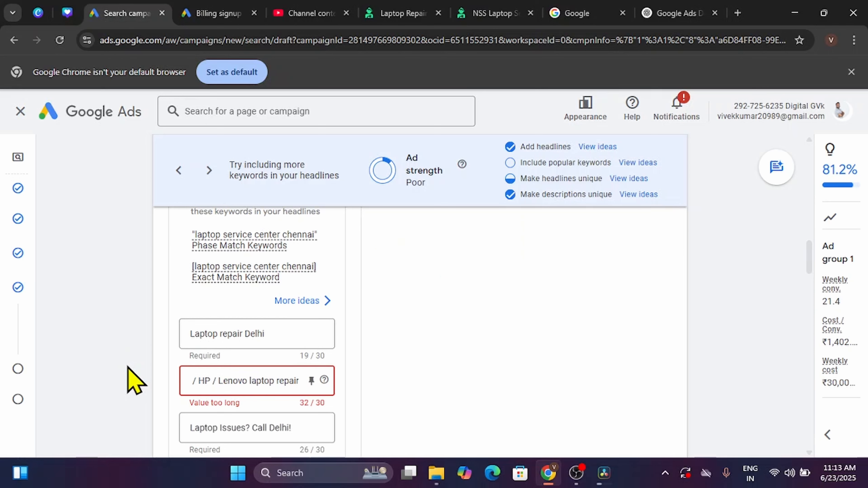
key(BackSpace)
key(BackSpace)
key(BackSpace)
key(BackSpace)
key(BackSpace)
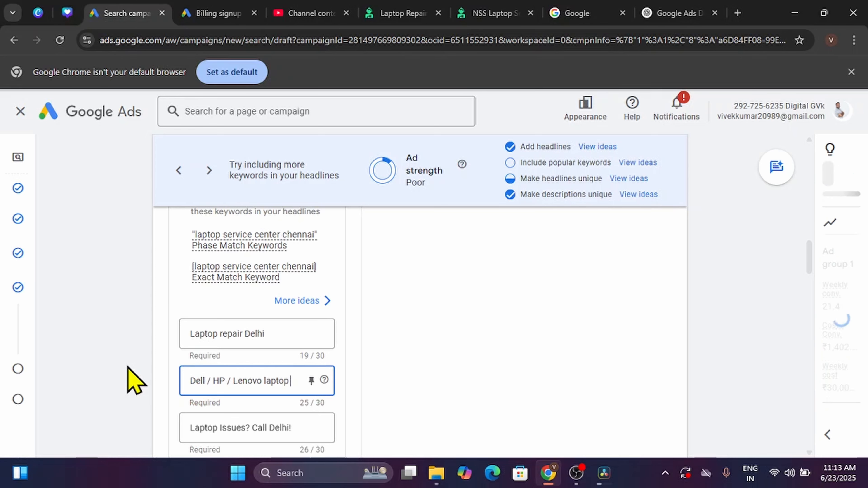
- Review the rest of the ad form, from the remaining headlines and descriptions down to the Sitelinks section
scroll(132, 378, down, 2)
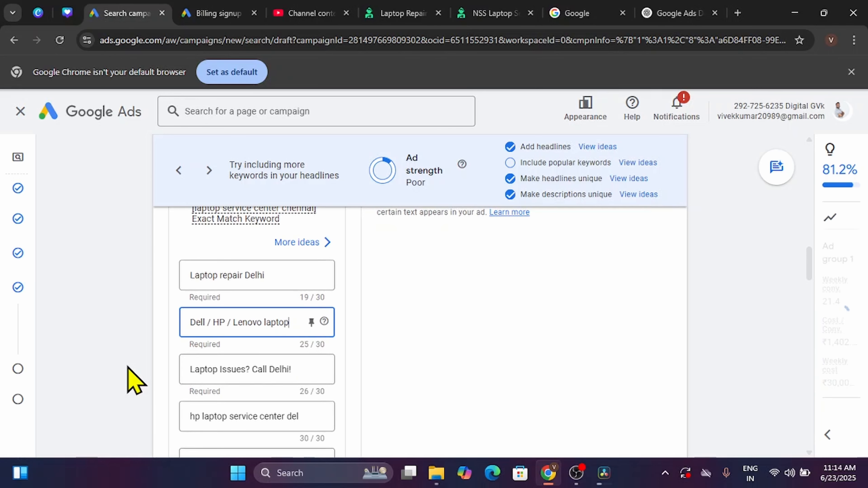
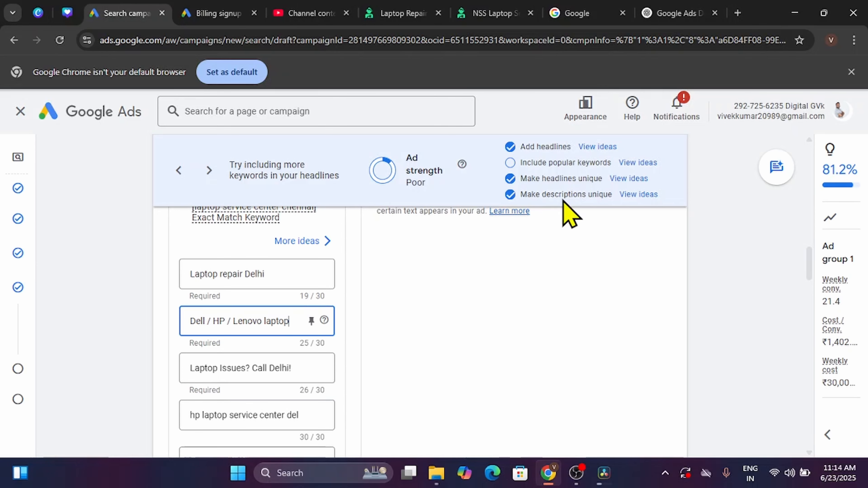
scroll(426, 338, down, 4)
scroll(426, 338, down, 12)
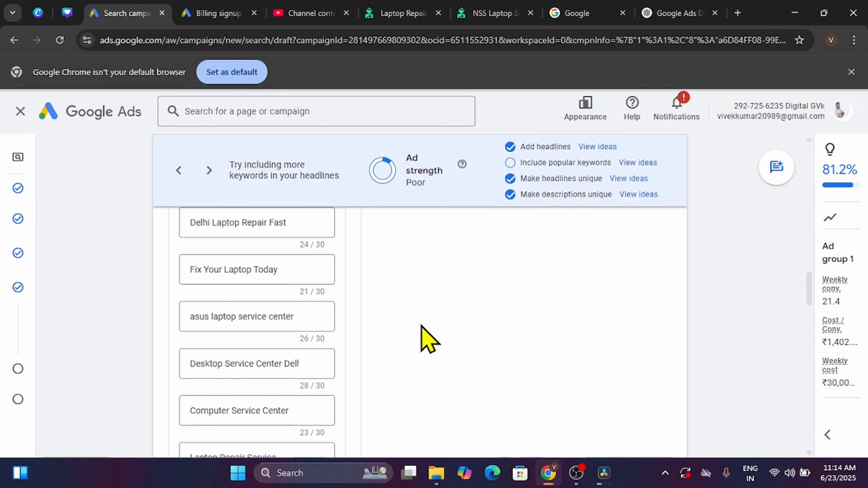
scroll(425, 340, down, 10)
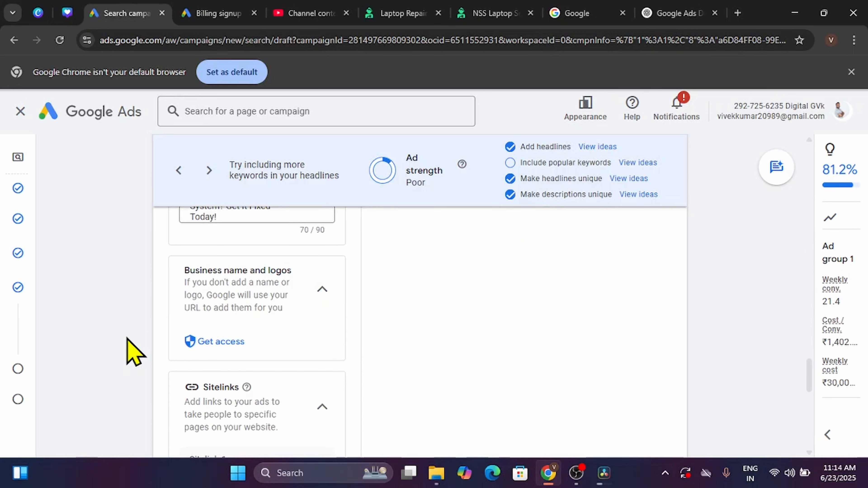
scroll(134, 352, down, 5)
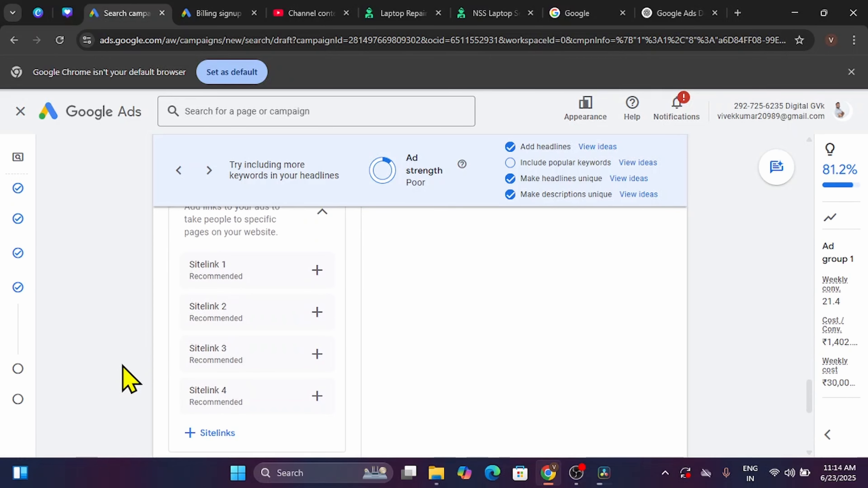
scroll(129, 378, up, 1)
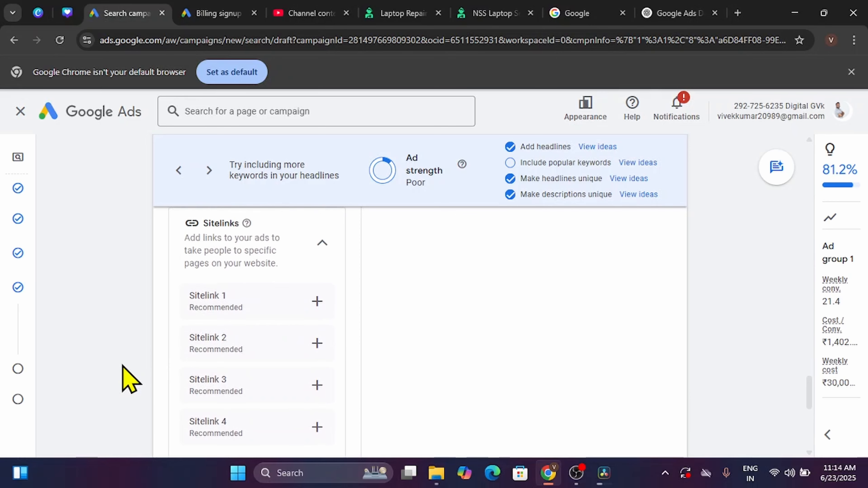
scroll(129, 378, down, 1)
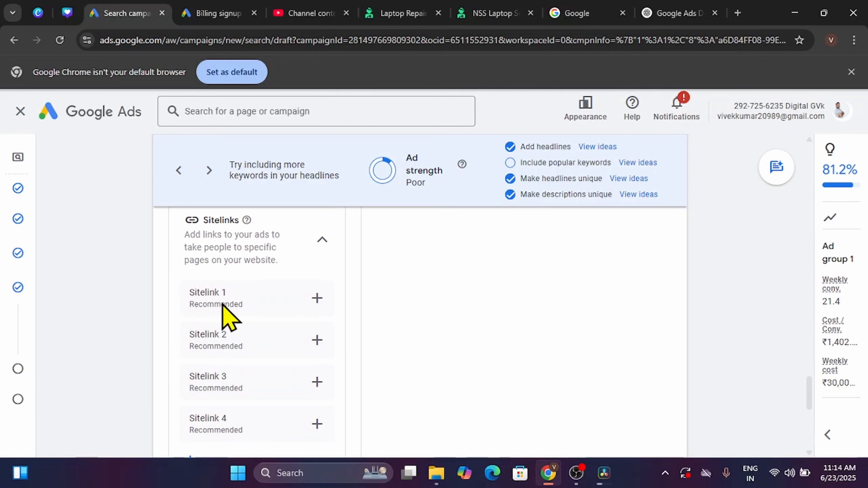
- Search Google for "google ads sitelinks"
click(581, 14)
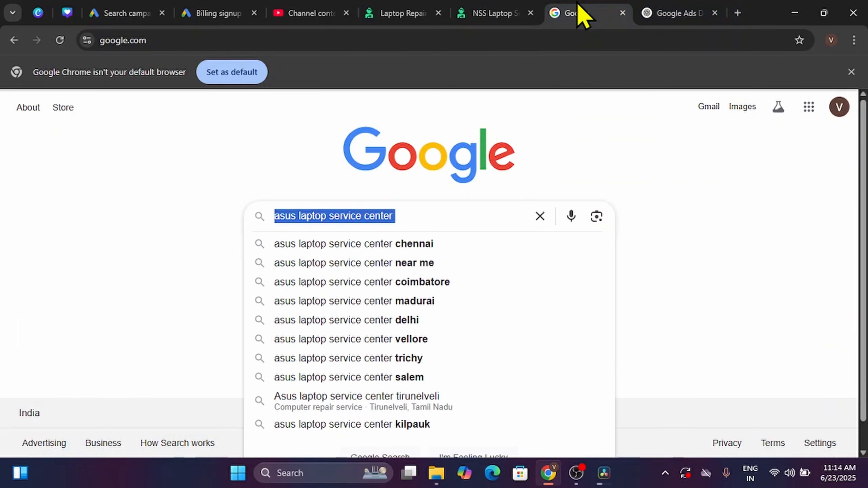
text(site)
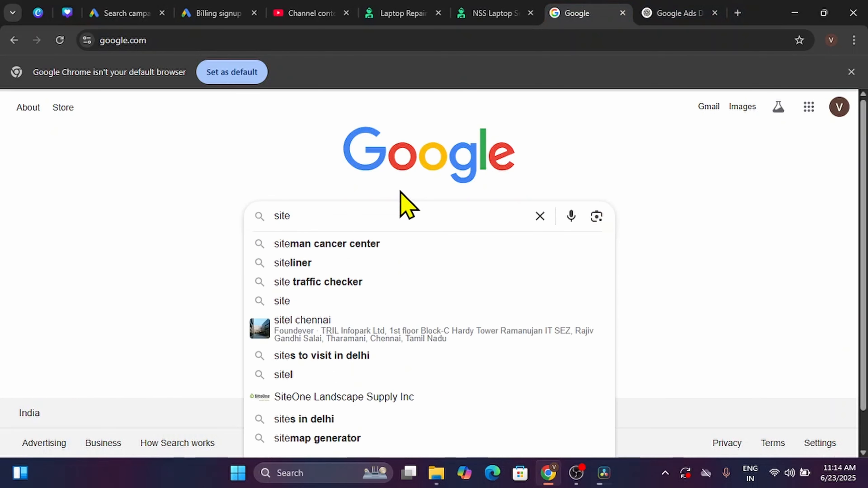
key(ctrl+a)
text(googlead)
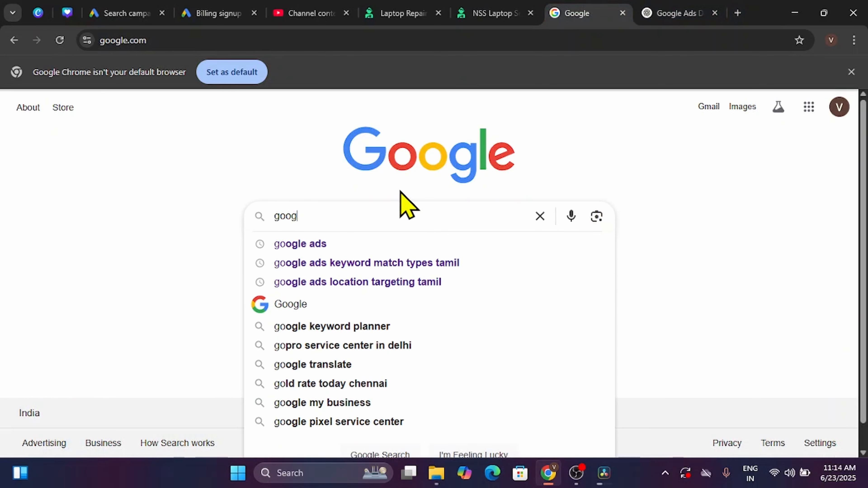
key(BackSpace)
key(BackSpace)
text(ads)
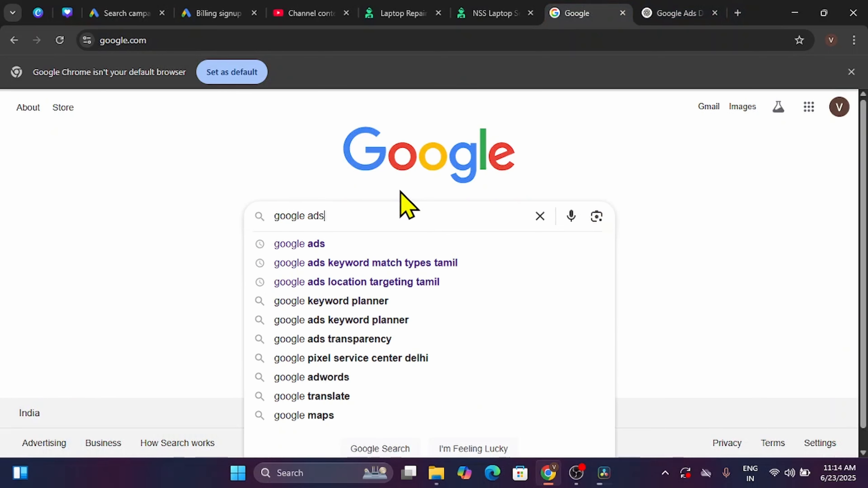
text( sitelin)
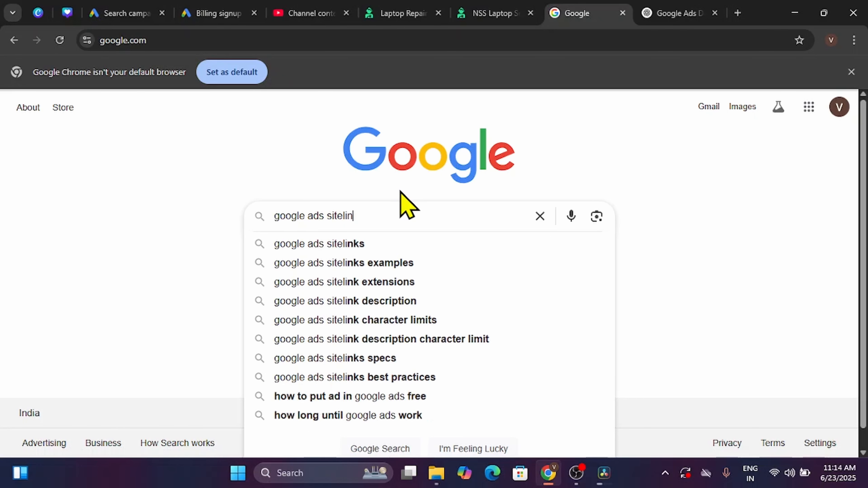
key(Down)
key(Return)
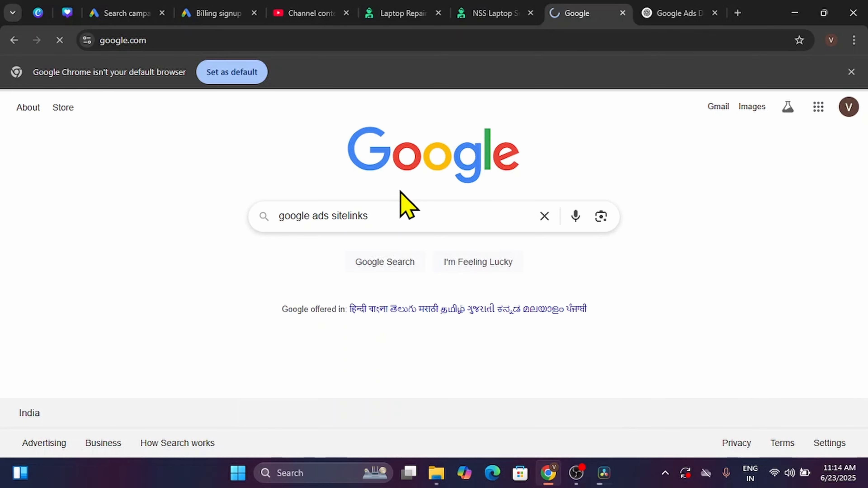
- Open Portent's sitelink article from the image results and examine its example of an ad with four sitelinks
click(153, 159)
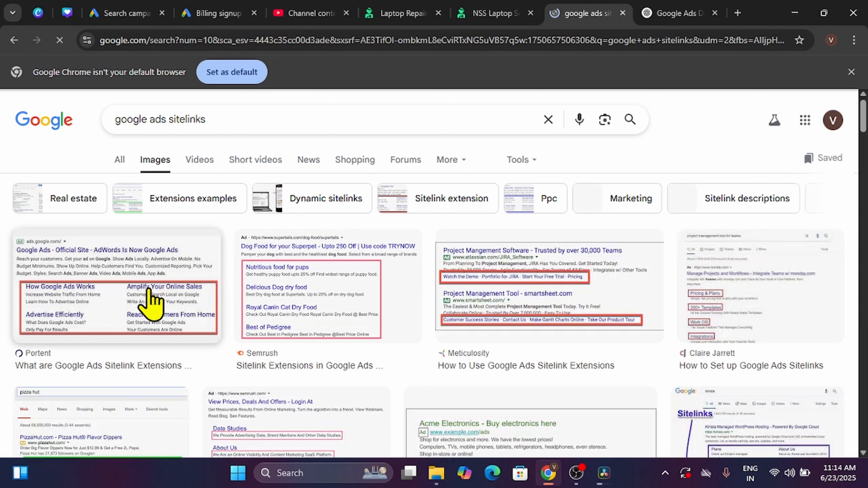
click(151, 299)
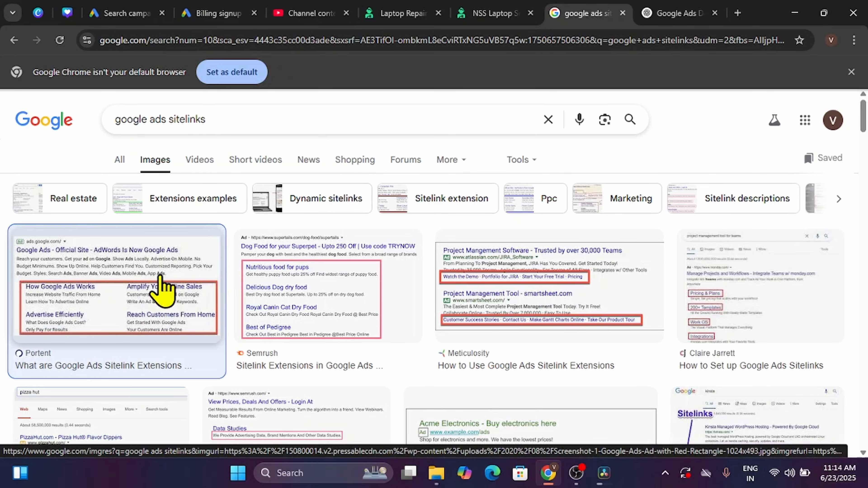
click(682, 312)
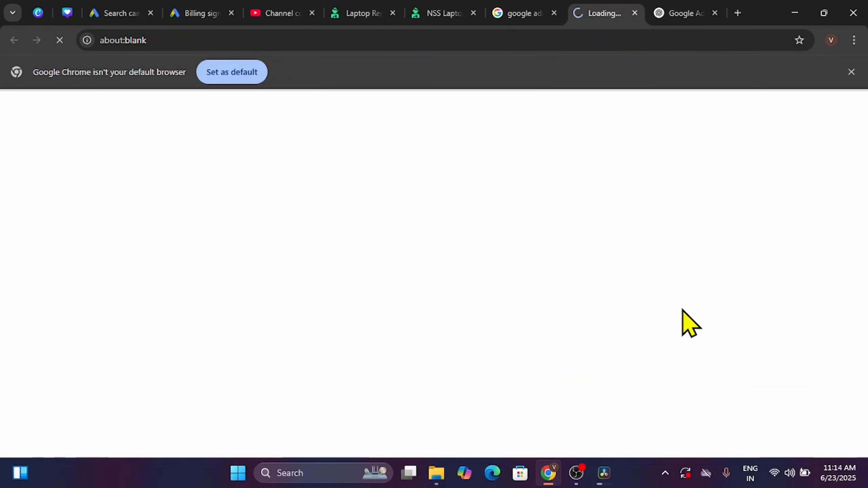
scroll(687, 323, down, 10)
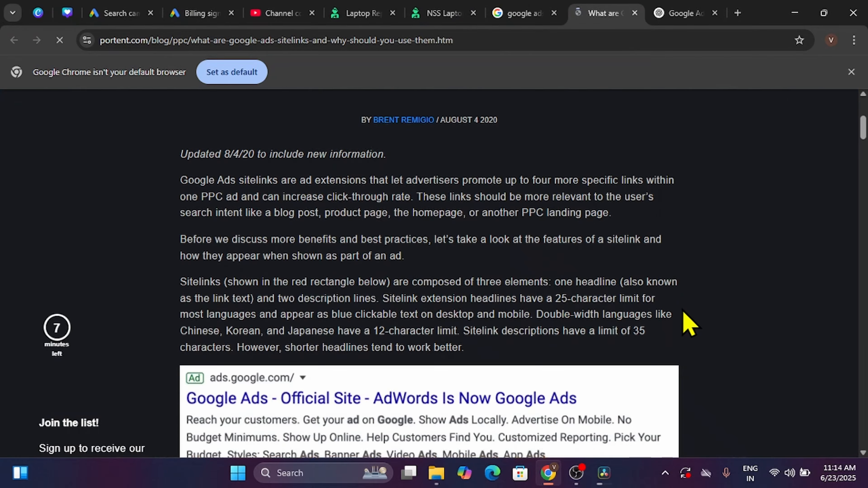
scroll(688, 323, up, 2)
scroll(553, 330, down, 2)
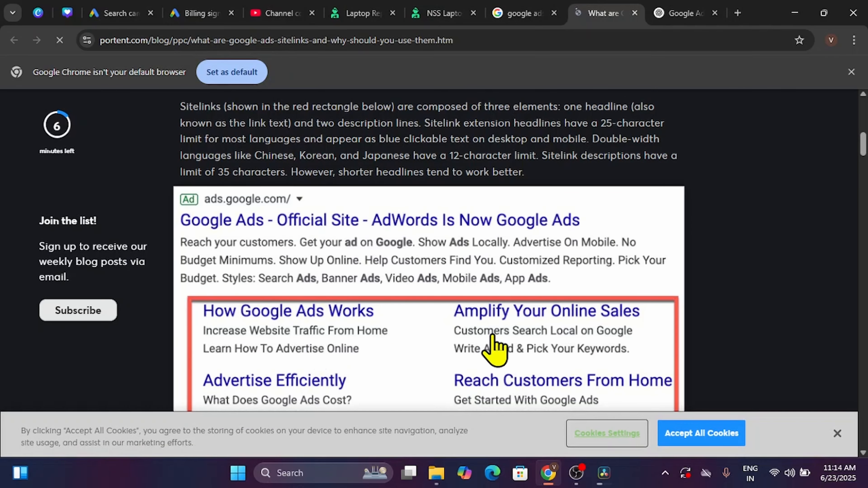
scroll(495, 353, down, 2)
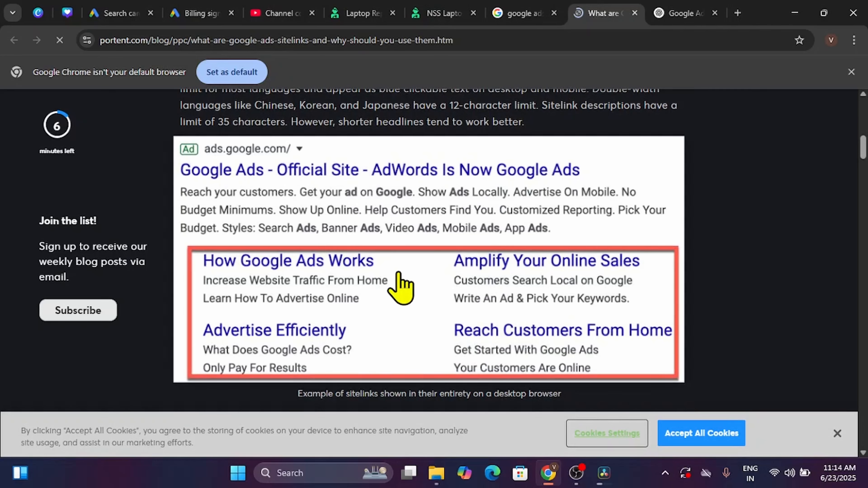
- Return to the Google Ads draft and start Sitelink 1 with the sitelink text "Laptop Service Center in Delhi"
click(139, 13)
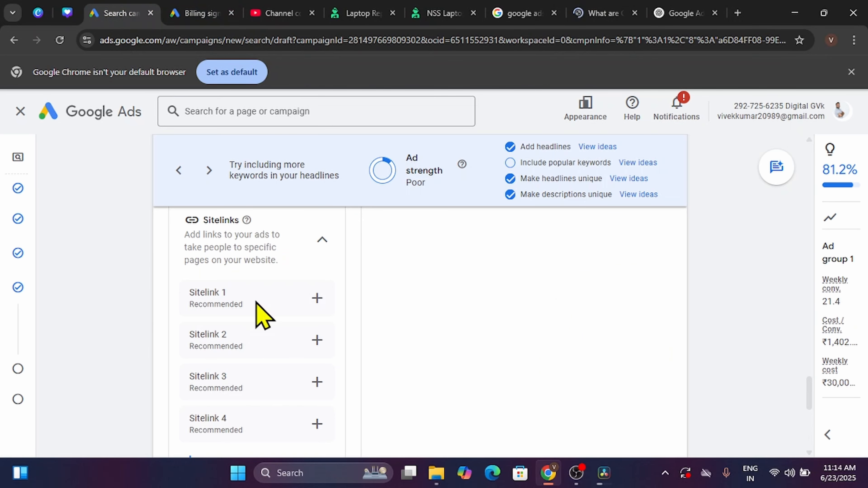
click(317, 298)
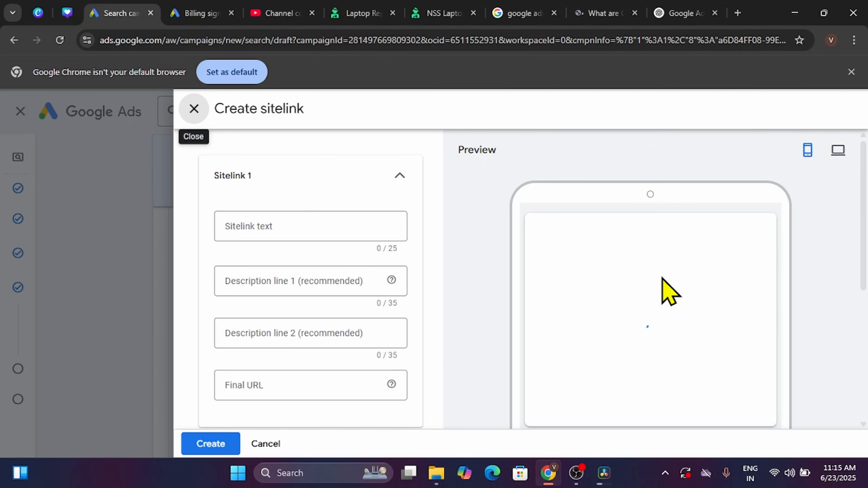
click(312, 230)
text(Lz)
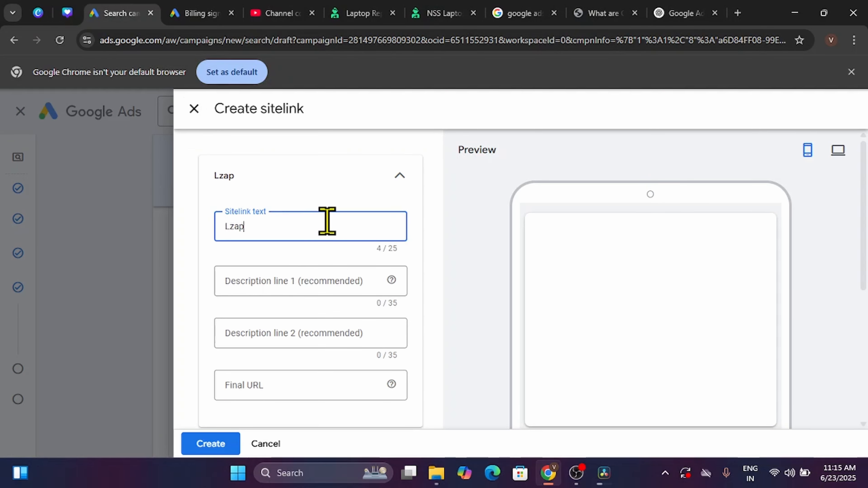
text(ap)
key(ctrl+a)
text(Lapt)
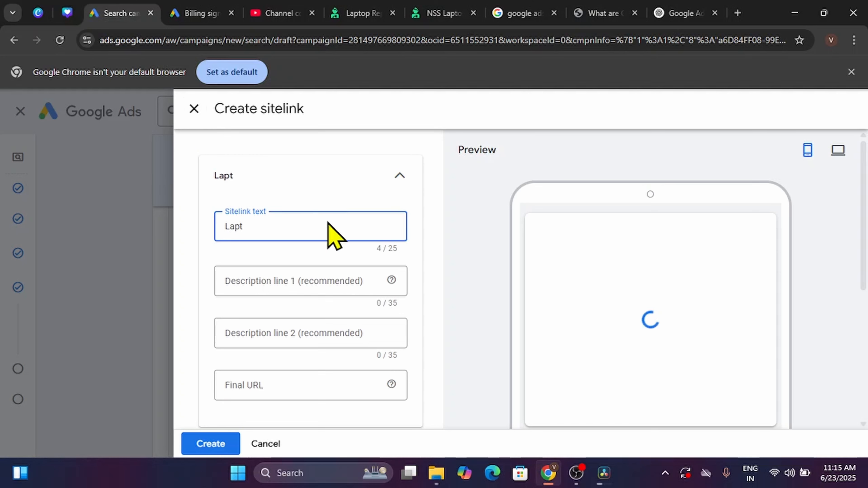
text(op Service)
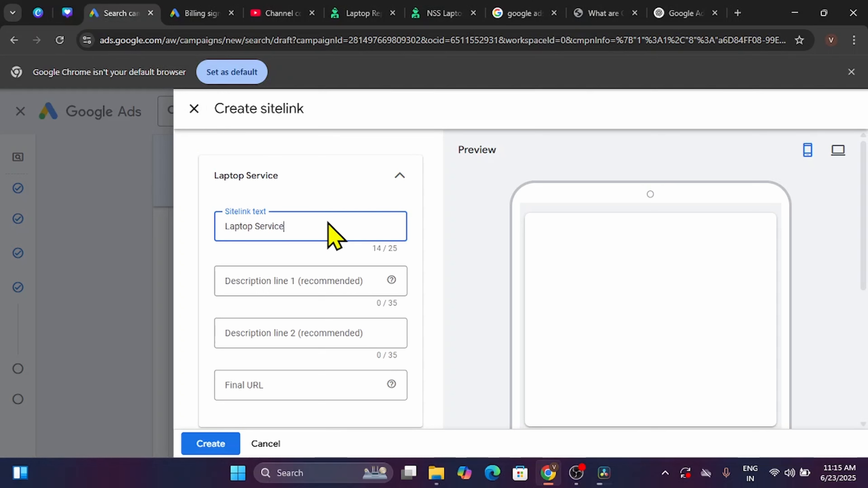
text( Cent)
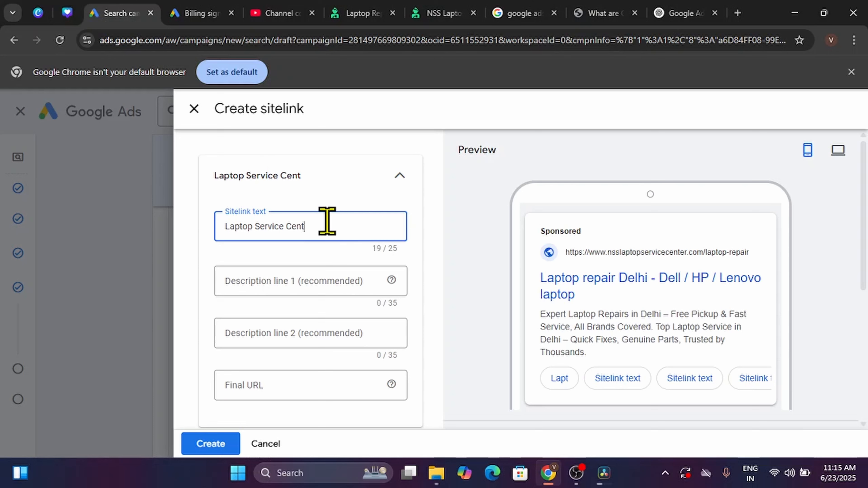
text(er in Delhi)
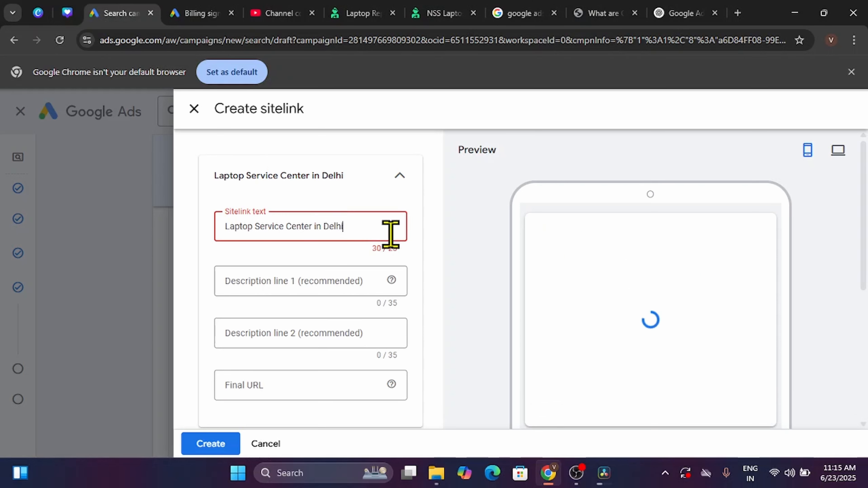
- Shorten the sitelink text to "Laptop Service Delhi" so it fits the 25-character limit
key(ctrl+Left)
key(BackSpace)
key(BackSpace)
key(BackSpace)
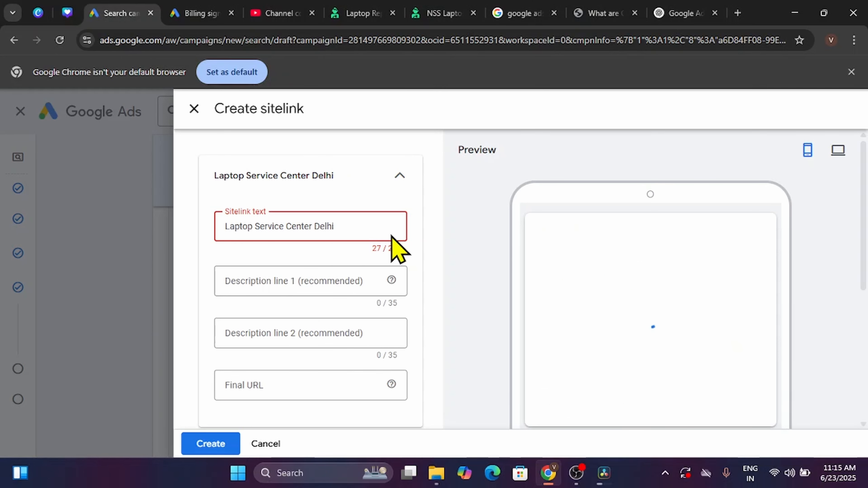
key(BackSpace)
key(BackSpace)
key(BackSpace)
key(BackSpace)
key(BackSpace)
key(BackSpace)
key(BackSpace)
key(BackSpace)
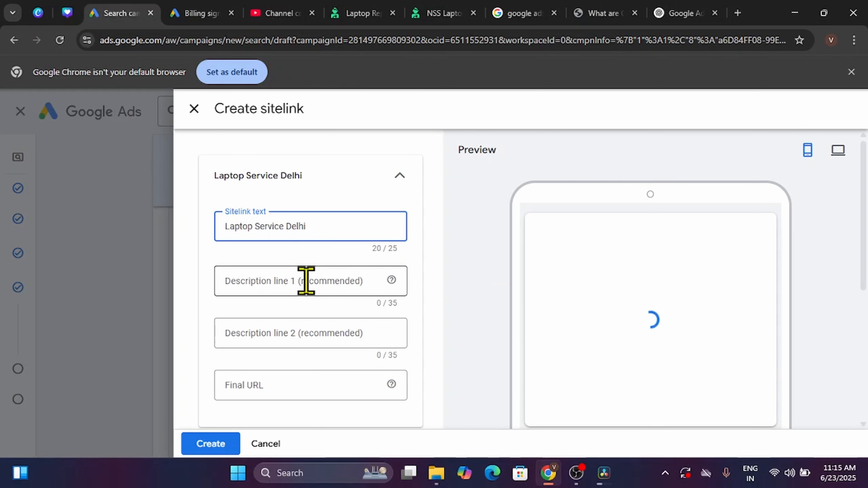
- Fill in the sitelink's description lines with "We Provide Best Laptop Repair" and "Best Laptop Service Delhi"
click(305, 281)
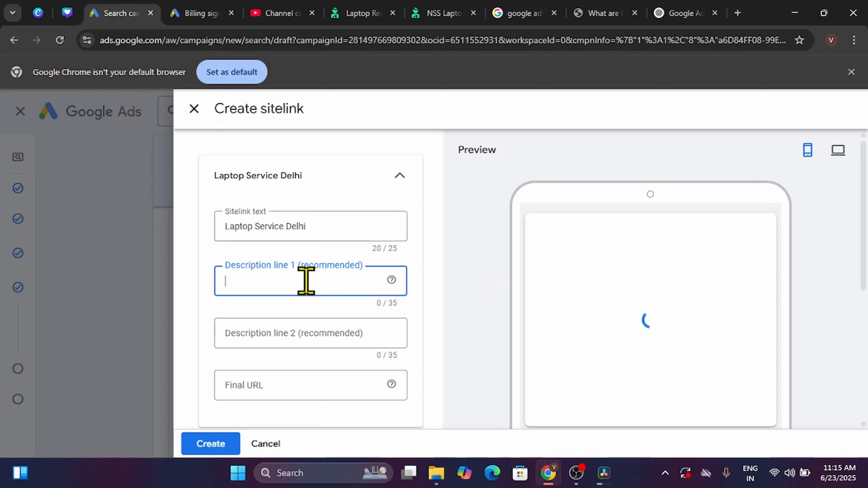
text(We Provide )
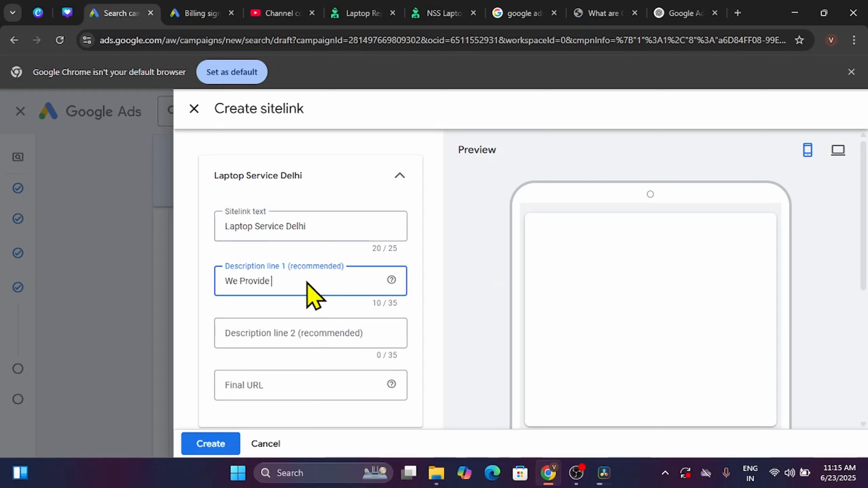
text(Best Laptop Repair)
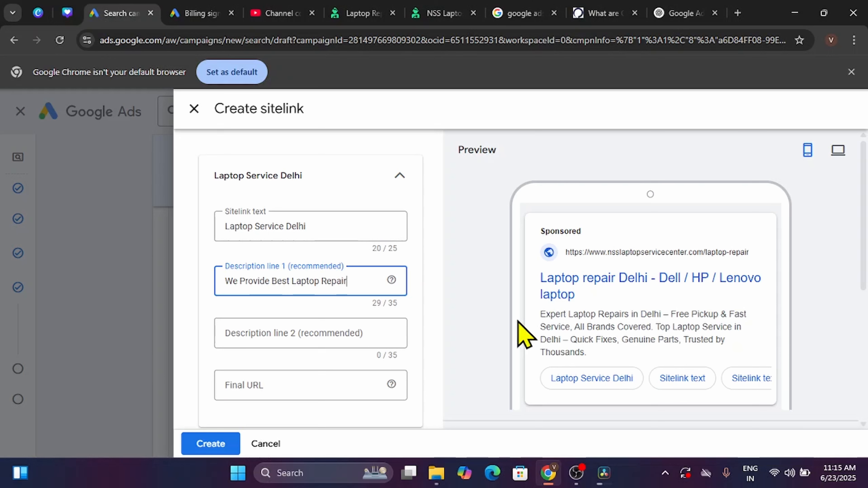
click(332, 337)
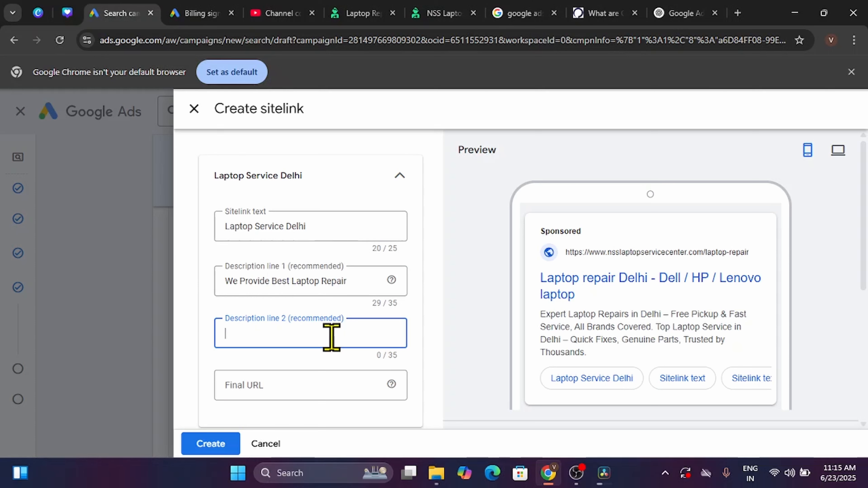
text(Best Laptop Service D)
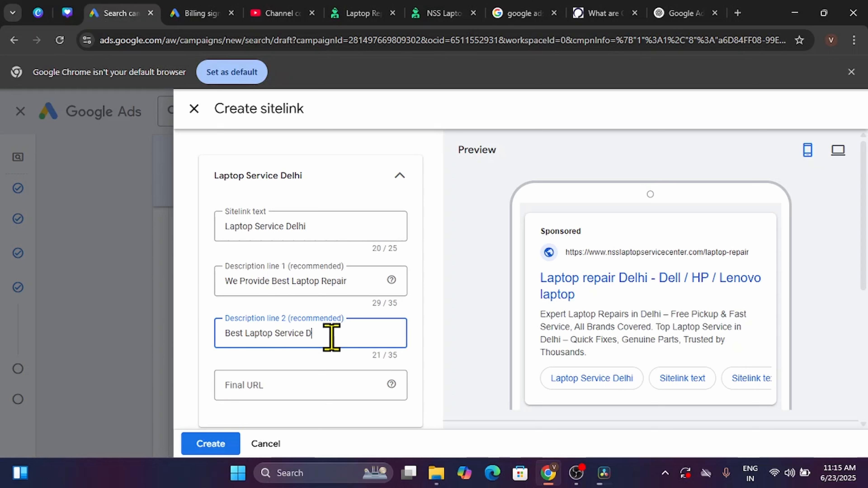
text(i)
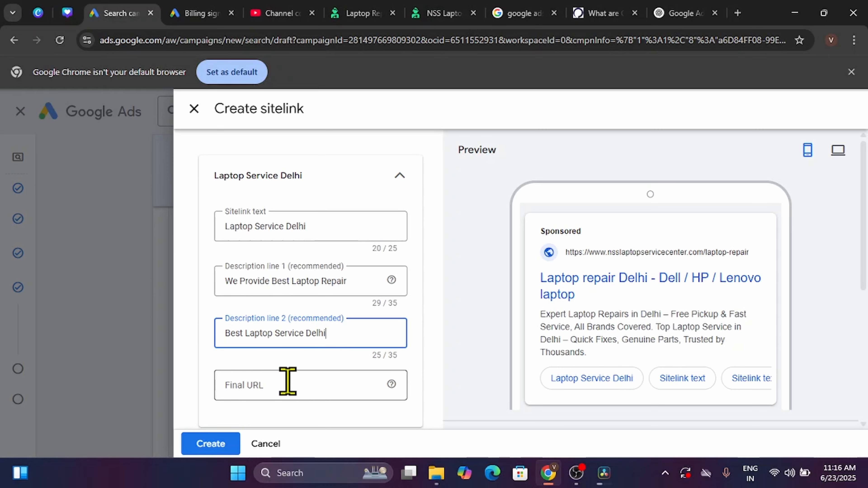
- Copy the NSS laptop-repair-shop-near-me page address into the sitelink's final URL and create the sitelink
click(308, 383)
click(454, 14)
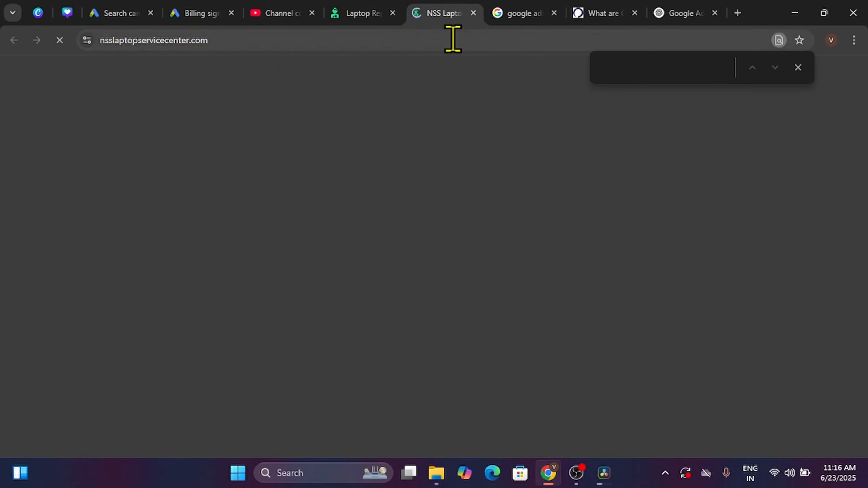
click(453, 40)
click(372, 14)
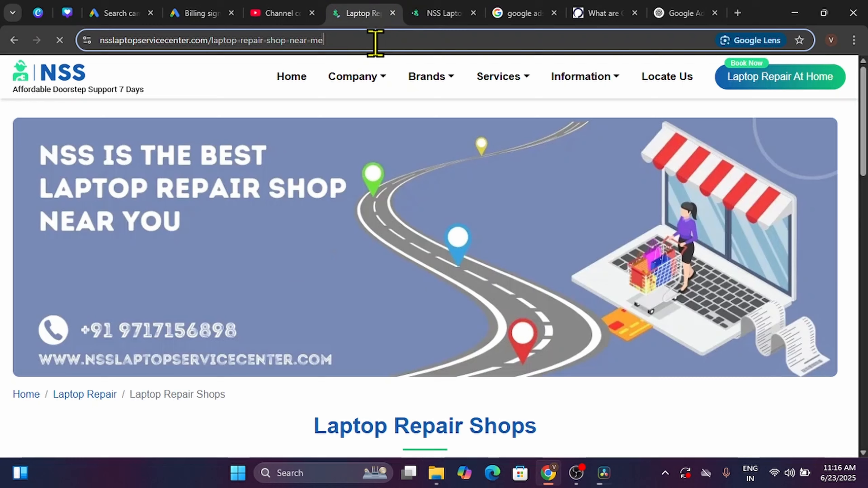
click(374, 42)
key(ctrl+c)
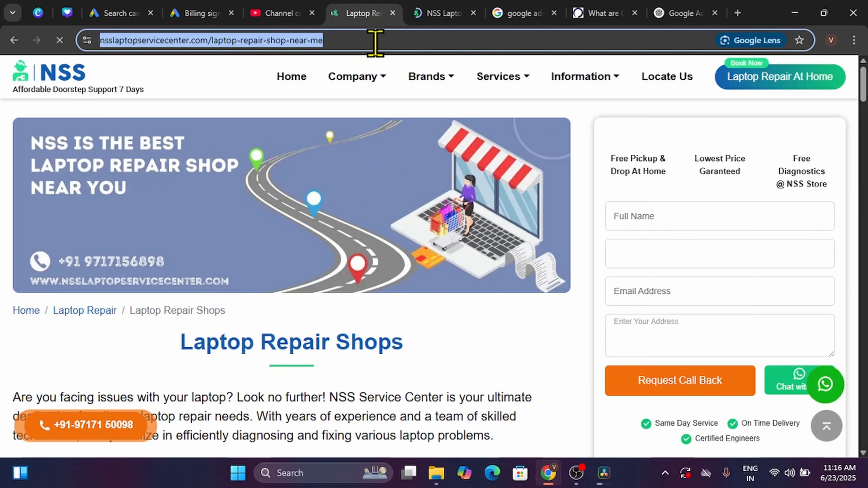
click(116, 14)
key(ctrl+v)
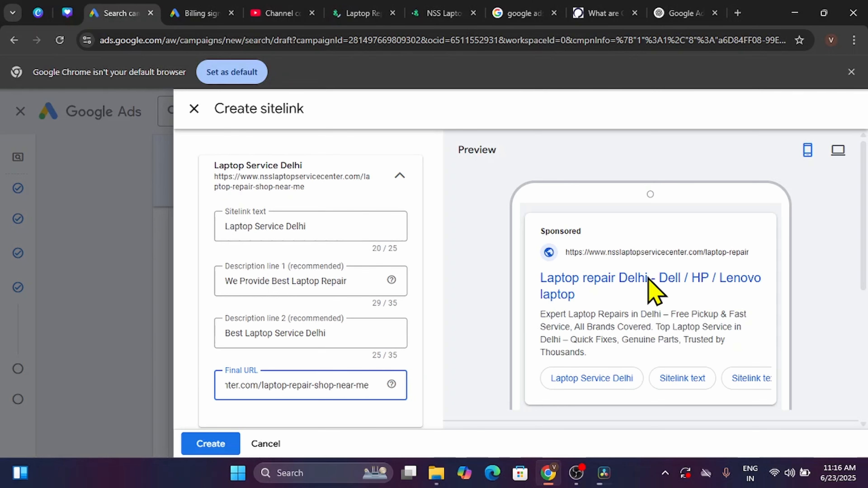
scroll(526, 393, down, 1)
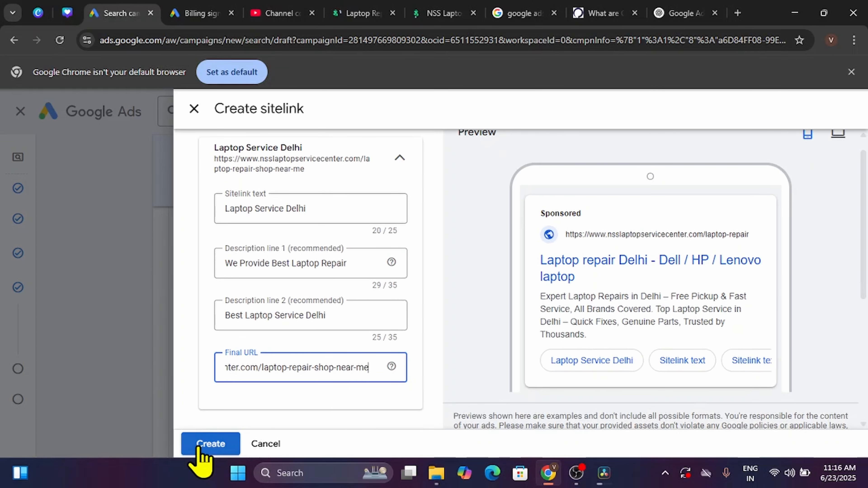
click(205, 444)
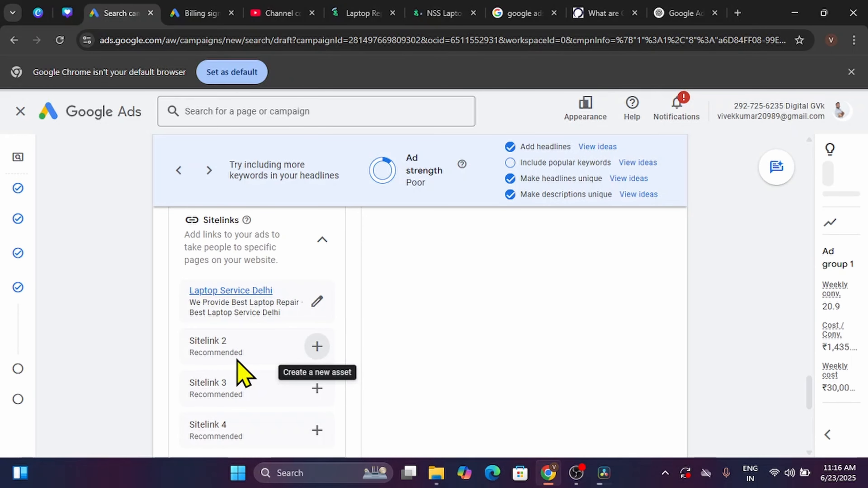
- Start adding callouts to the campaign and enter "Laptop Service Delhi" as callout text 1
scroll(267, 320, down, 1)
scroll(270, 334, down, 1)
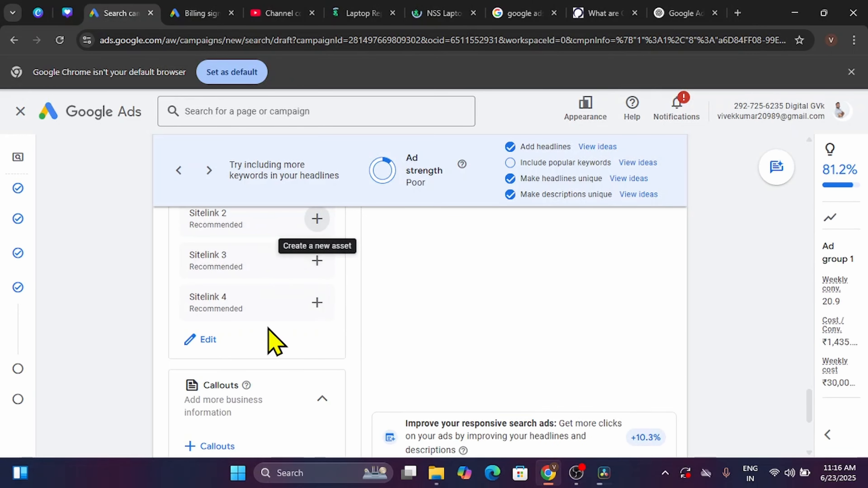
scroll(270, 333, down, 1)
scroll(270, 334, down, 1)
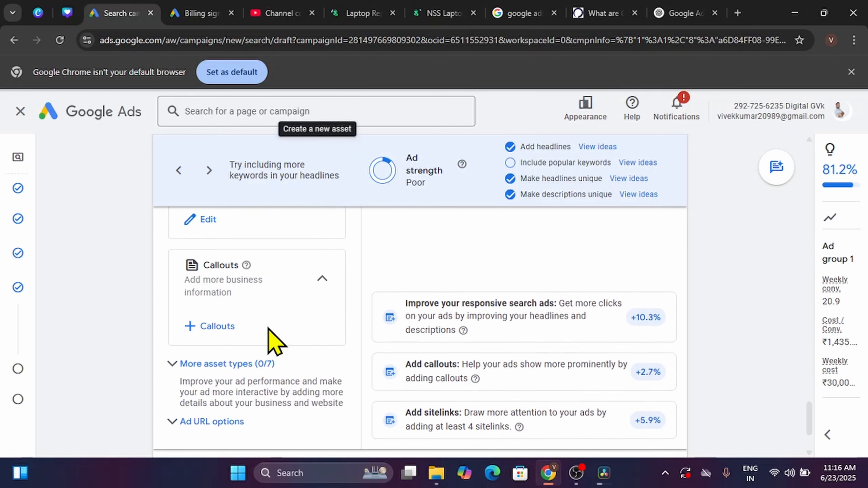
scroll(129, 333, down, 1)
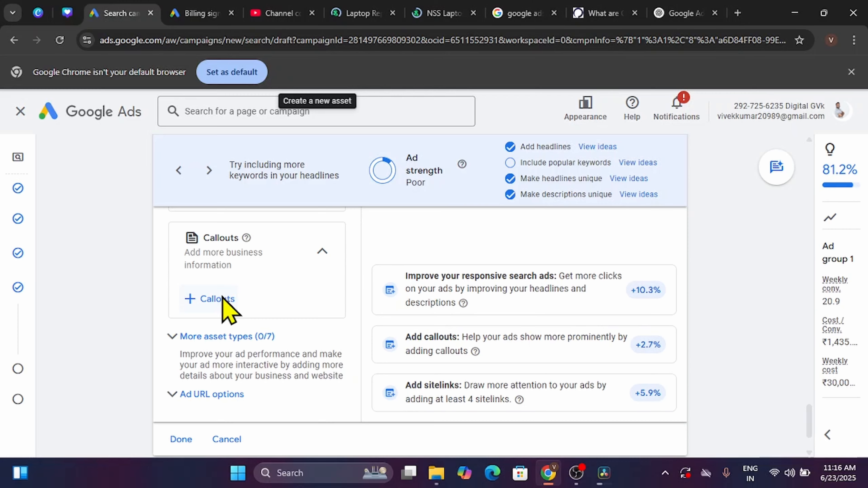
click(222, 299)
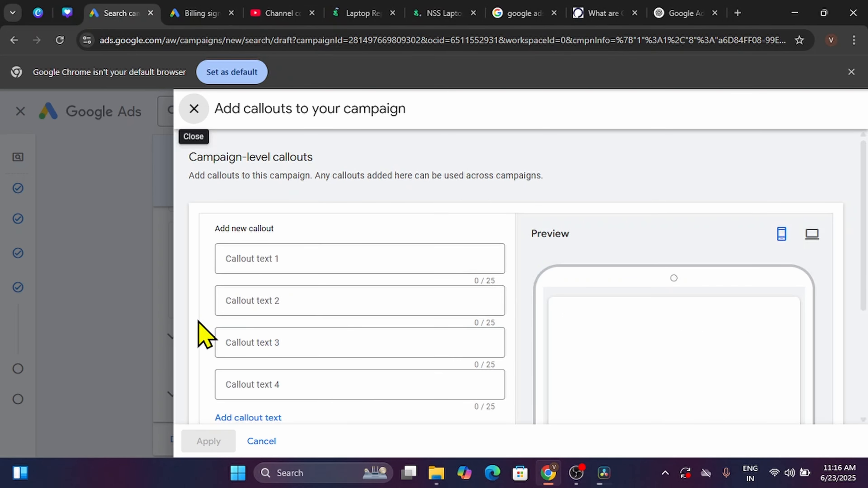
scroll(199, 321, down, 3)
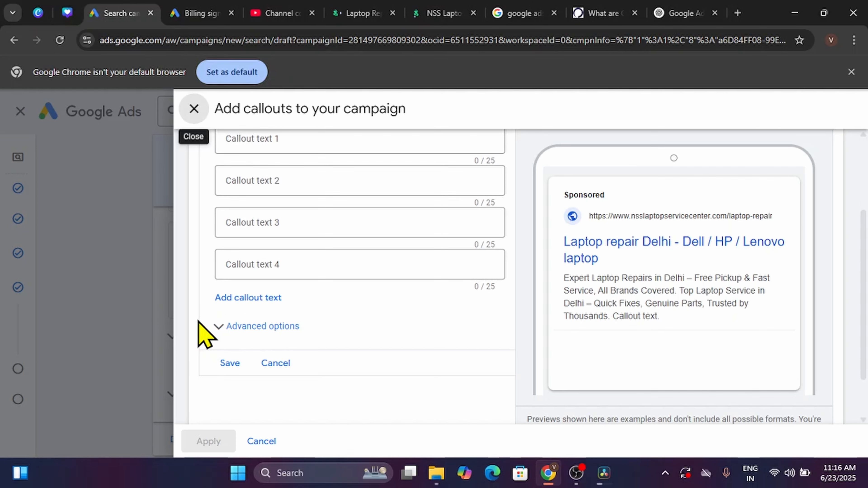
scroll(201, 325, up, 1)
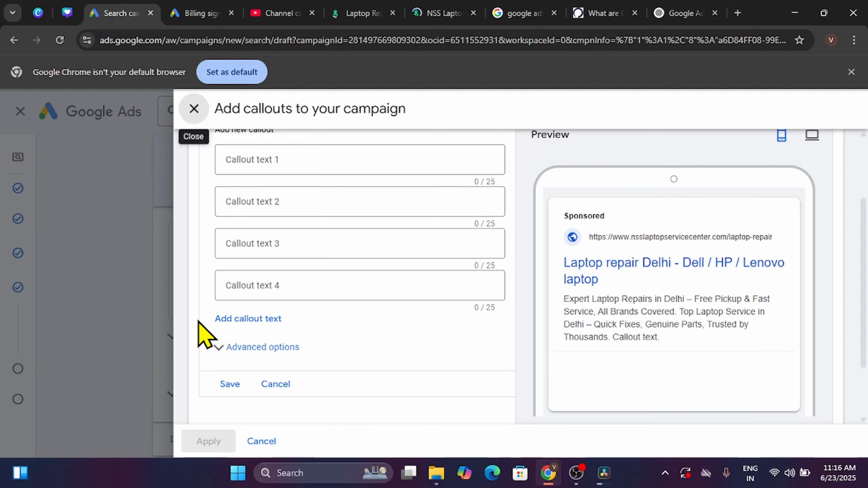
click(334, 161)
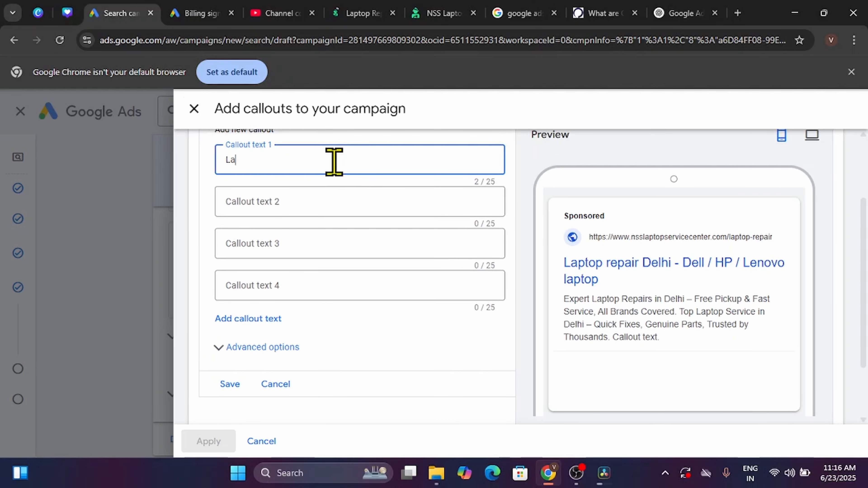
text(Lapr)
text(i)
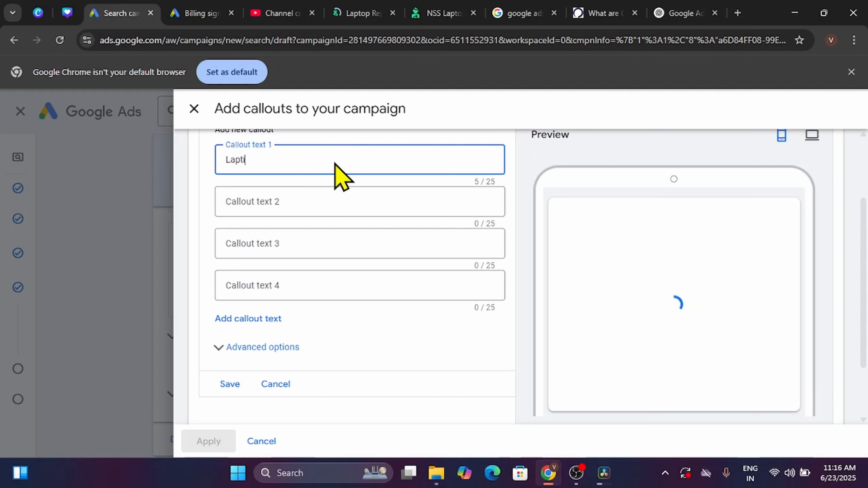
key(BackSpace)
text(op Se)
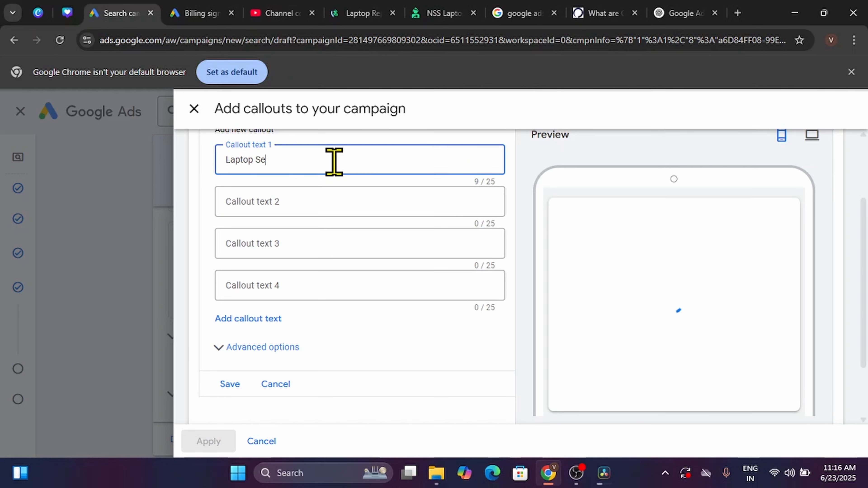
text(rvice Delhi)
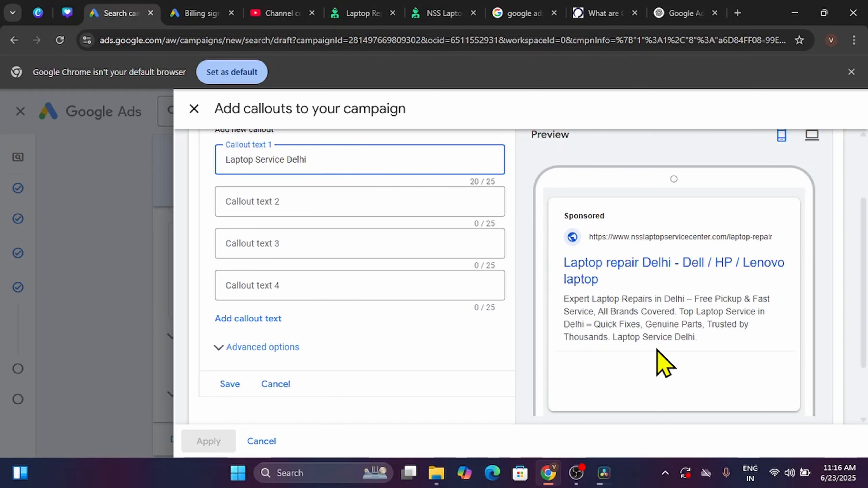
- Enter "Computer Service Delhi" as callout text 2
scroll(657, 349, down, 1)
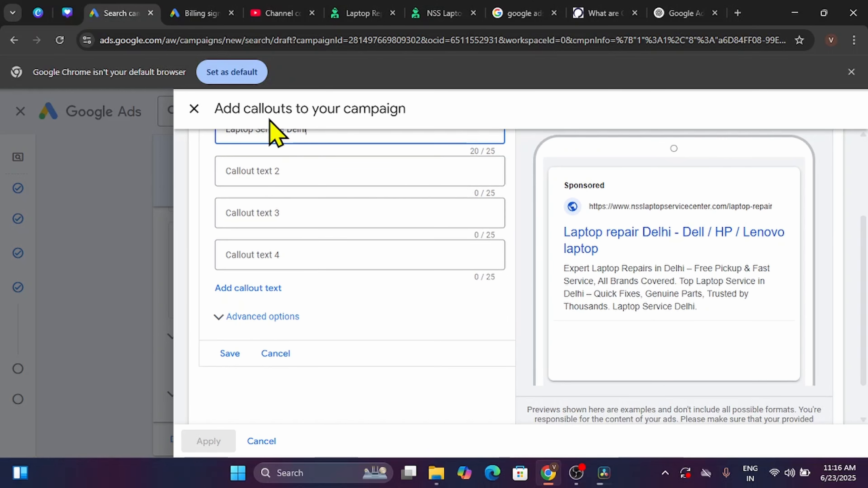
click(287, 175)
text(Co)
scroll(294, 192, up, 1)
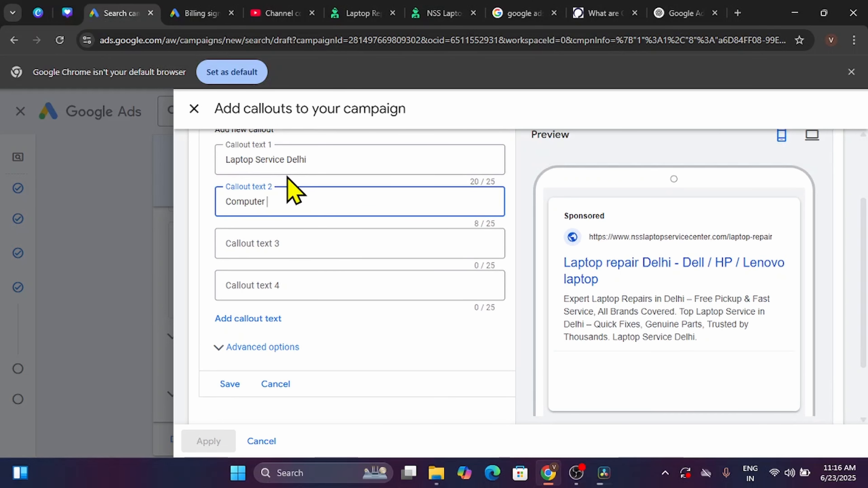
text(vi)
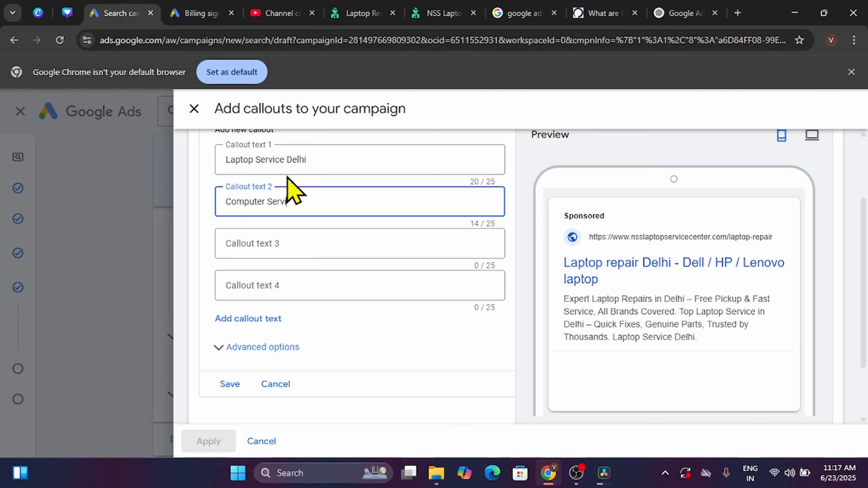
text(c)
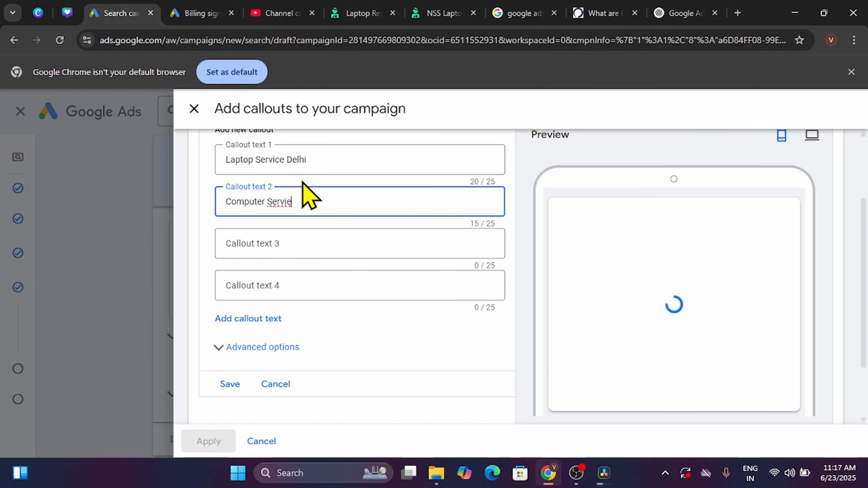
key(BackSpace)
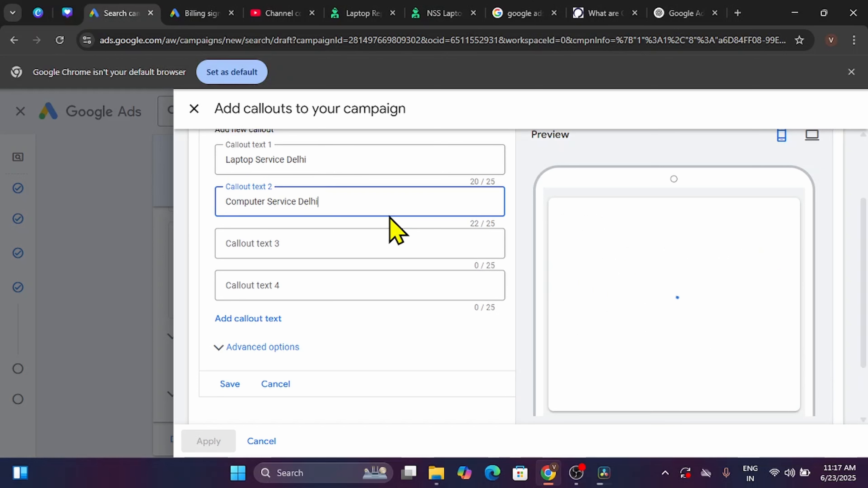
- Enter "Laptop Repair Delhi" as callout text 3
click(347, 246)
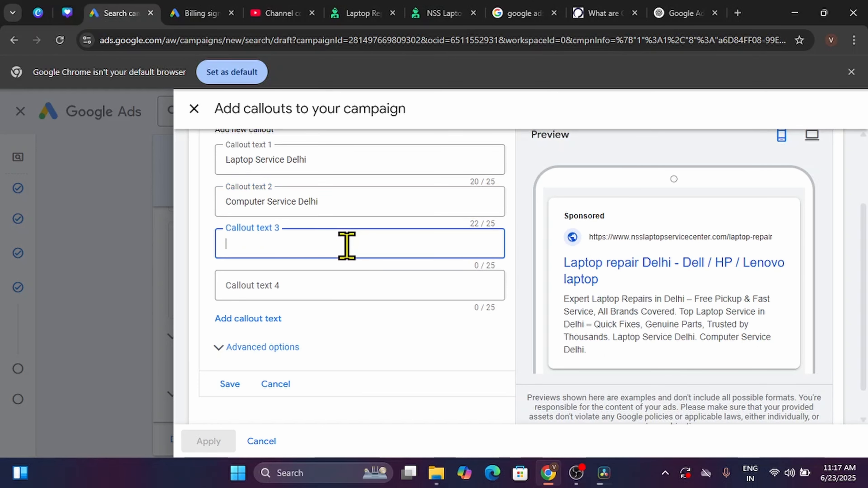
text(Laptop Repair)
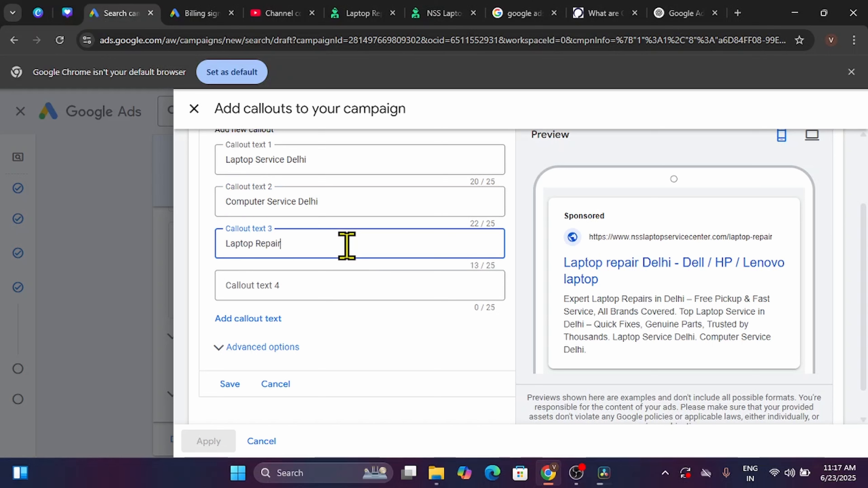
text( D)
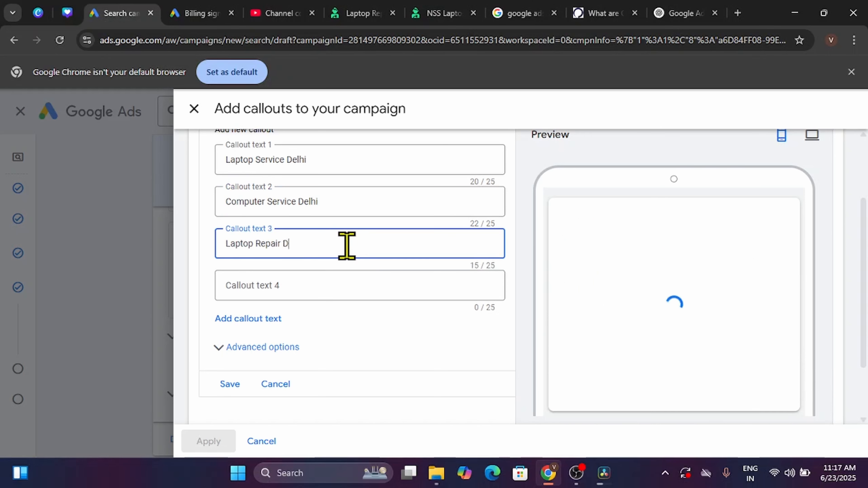
text(elhi)
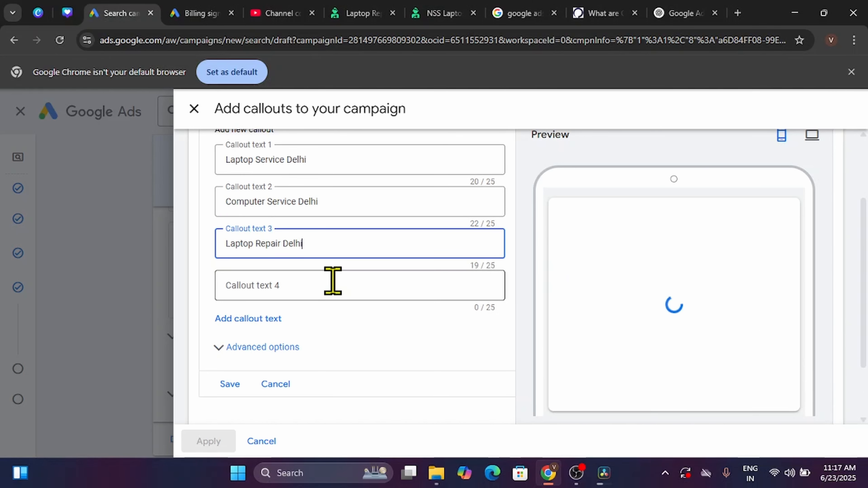
- Enter "Best Laptop Delhi" as callout text 4, and save and apply the callouts to the campaign
click(333, 281)
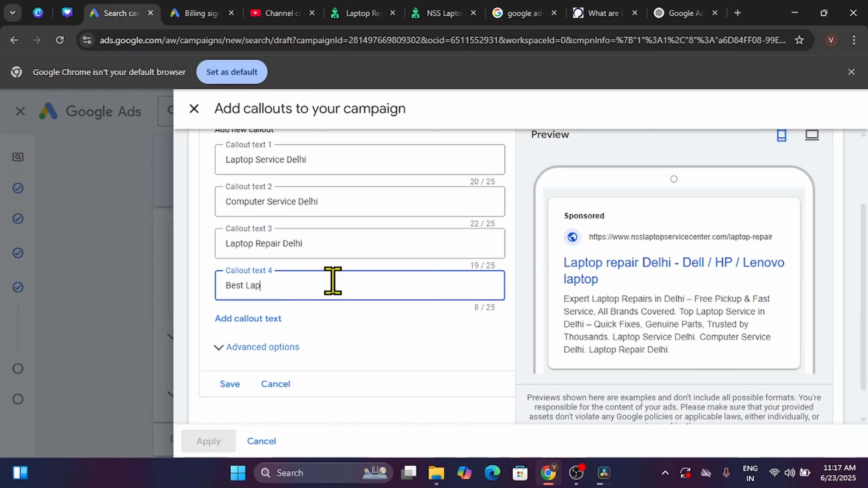
text(Best Laptop Delhi)
click(226, 387)
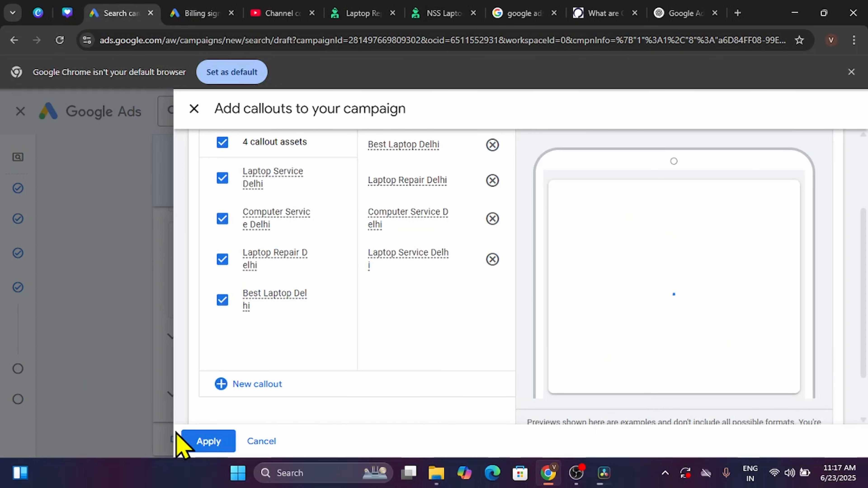
click(211, 442)
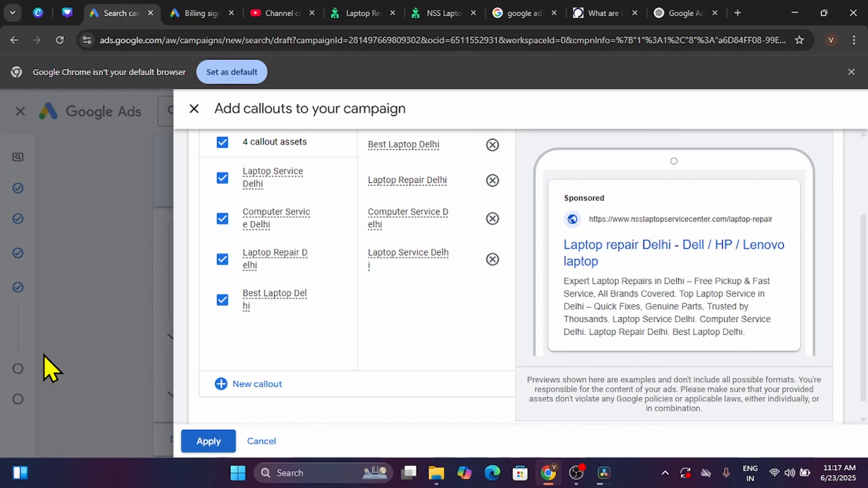
- Expand the additional asset types and start adding a call asset to the campaign
scroll(50, 369, down, 3)
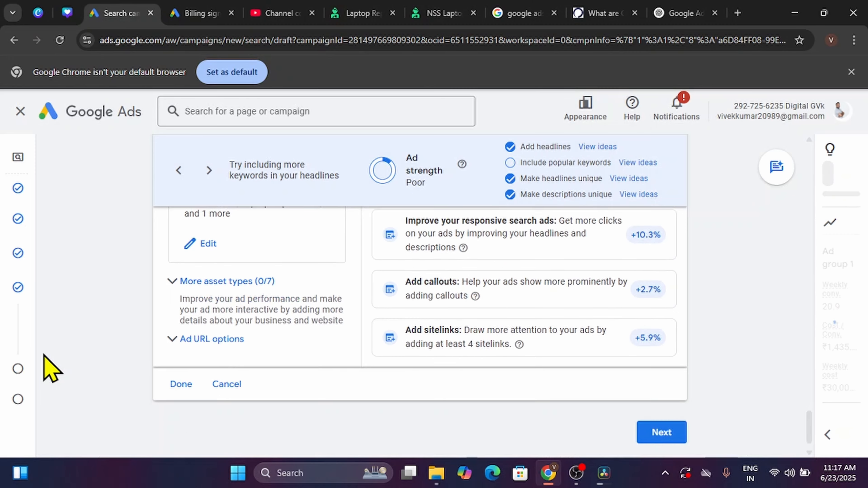
scroll(43, 354, down, 1)
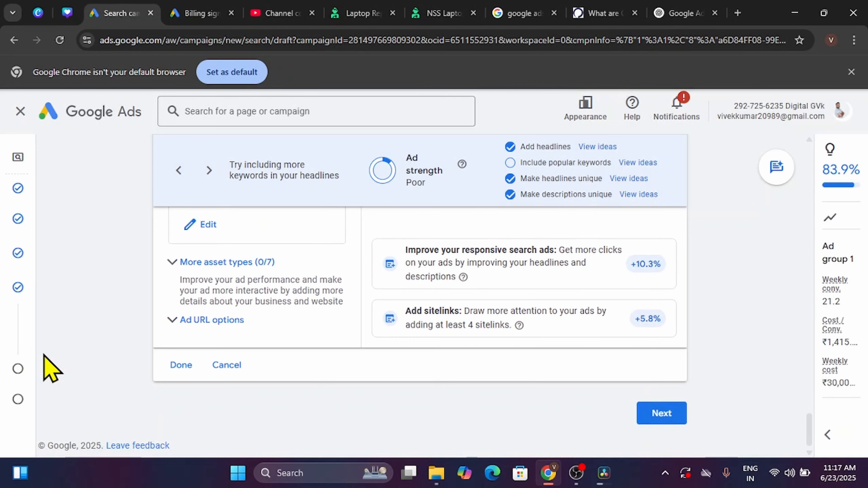
click(172, 265)
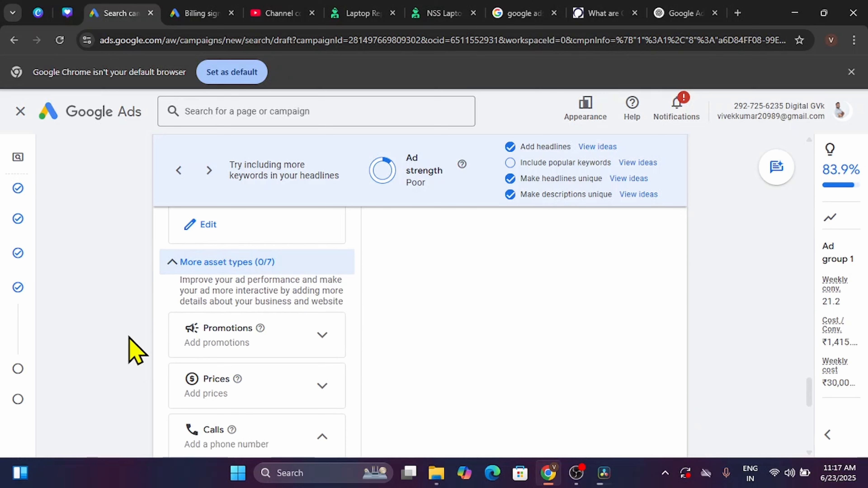
scroll(129, 337, down, 1)
scroll(129, 337, down, 1)
scroll(129, 337, up, 1)
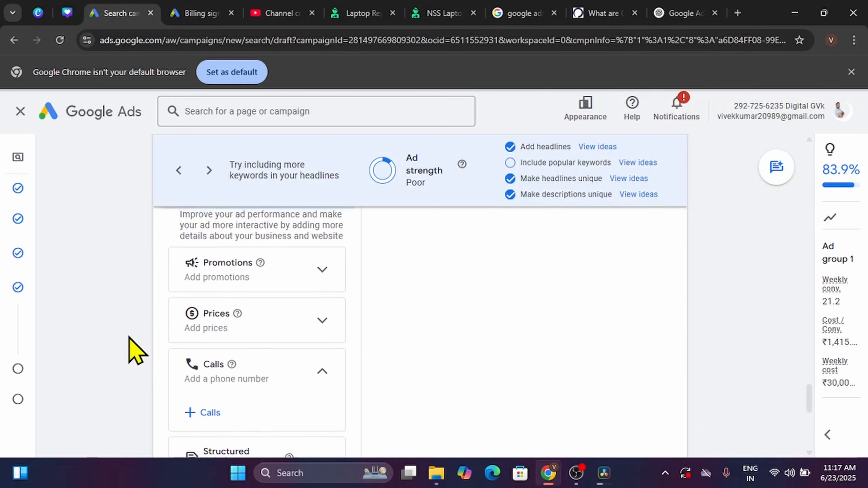
scroll(129, 337, down, 1)
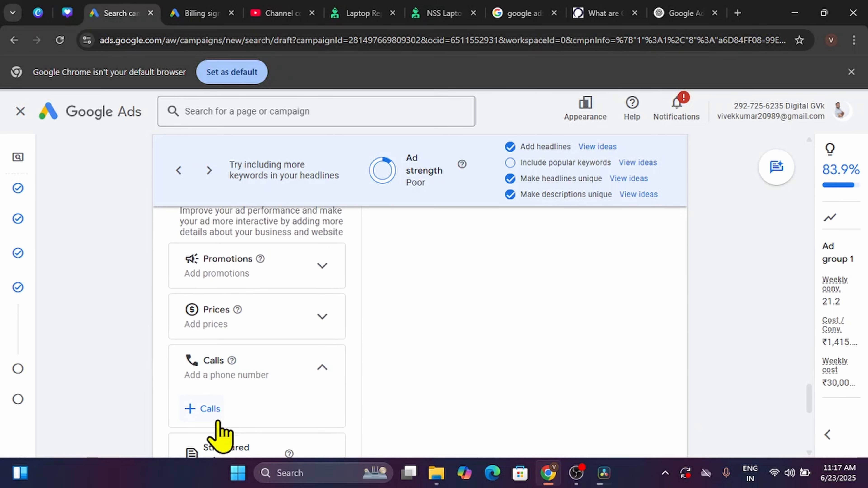
click(212, 409)
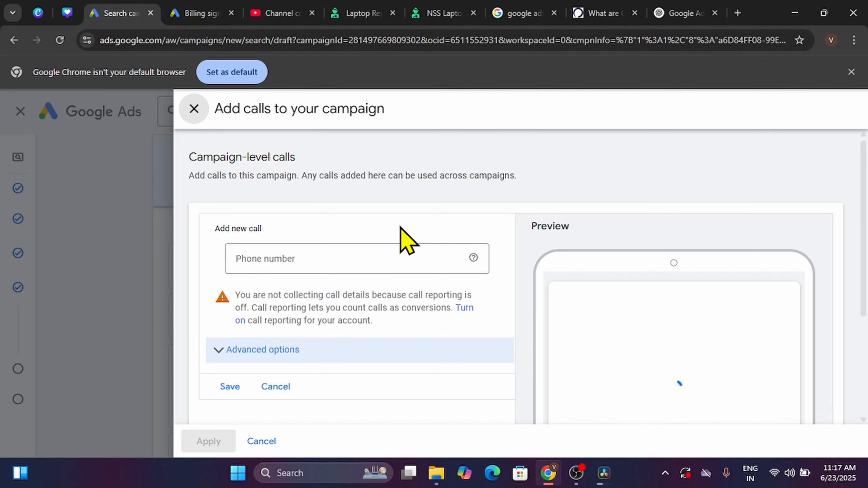
- Fill in the phone number for the new call asset
scroll(423, 342, down, 3)
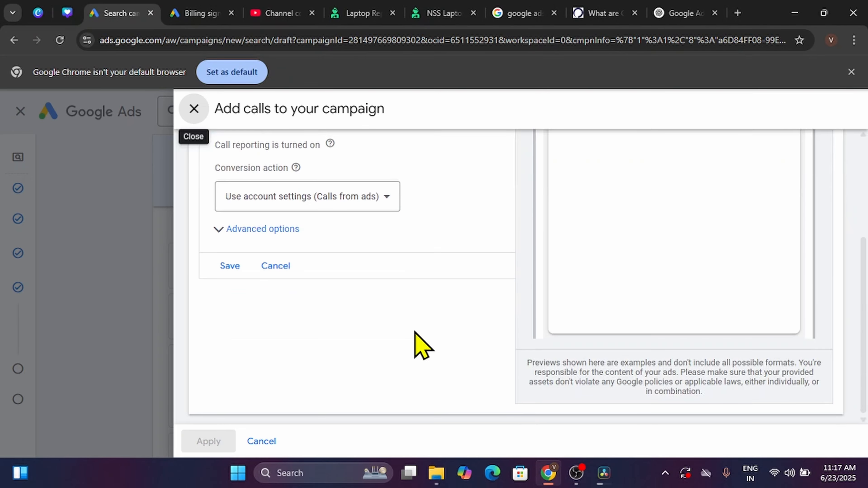
scroll(423, 345, up, 2)
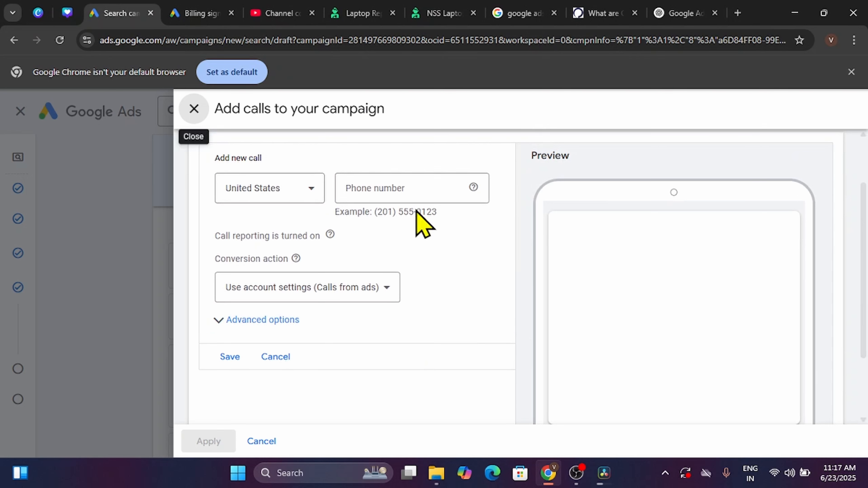
click(409, 188)
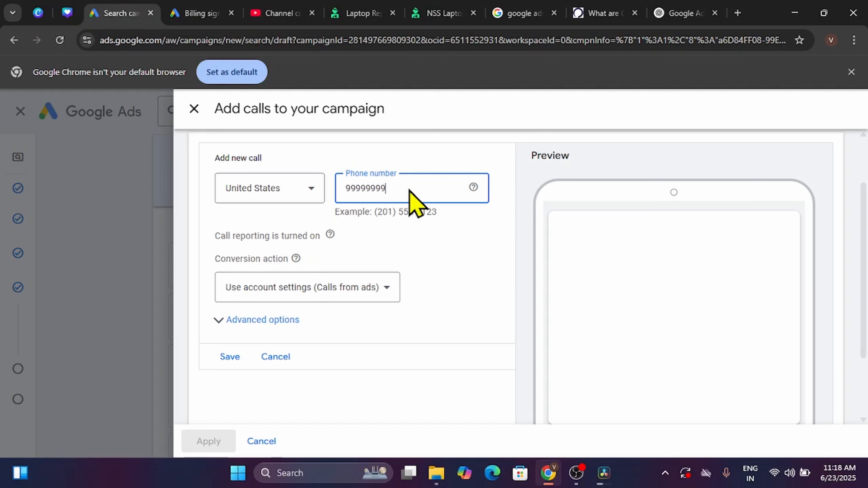
- Set the call asset's country to India and try to save the call
click(286, 177)
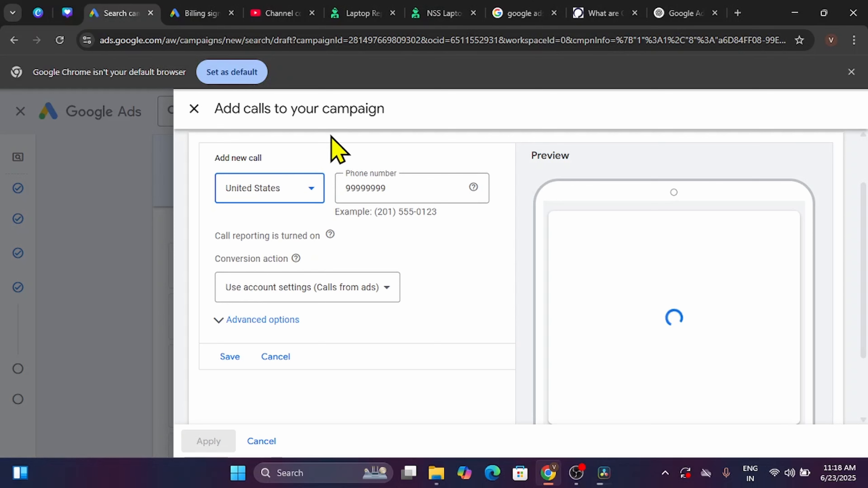
click(321, 191)
scroll(277, 258, down, 3)
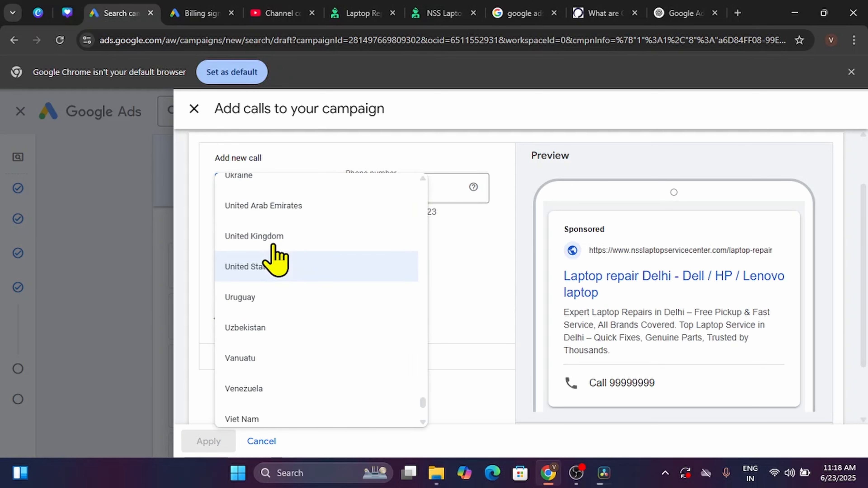
scroll(276, 260, down, 5)
scroll(276, 260, up, 6)
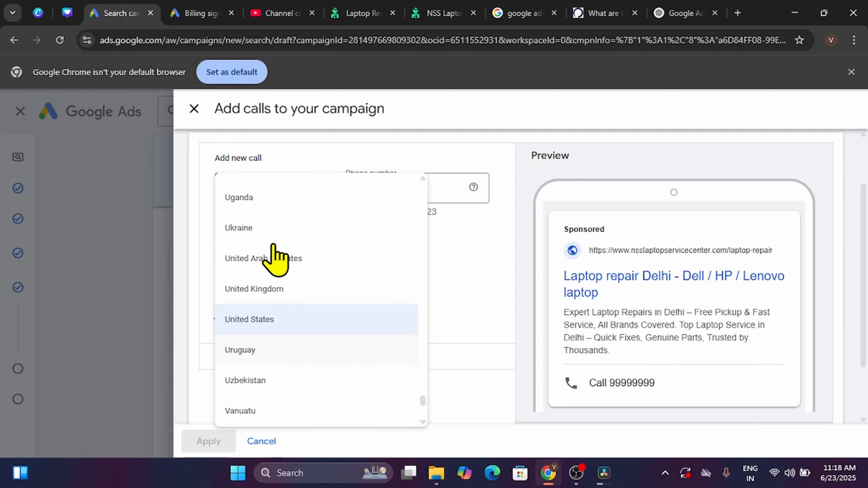
scroll(277, 260, up, 5)
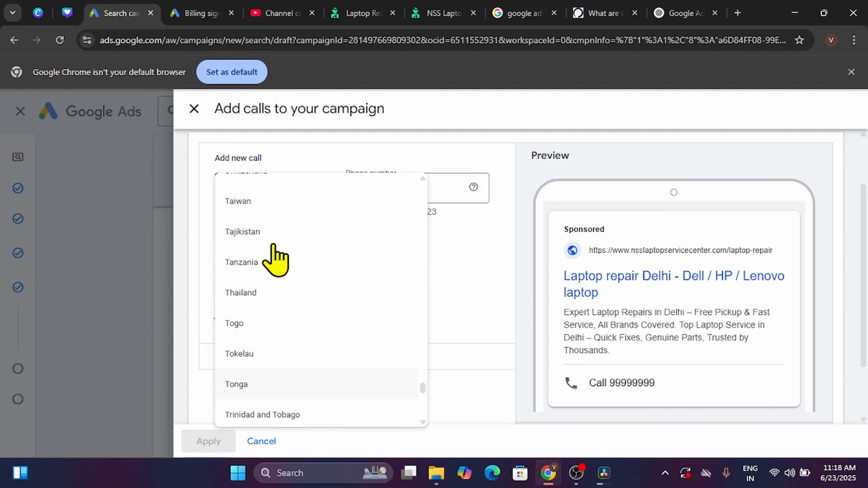
scroll(277, 260, up, 5)
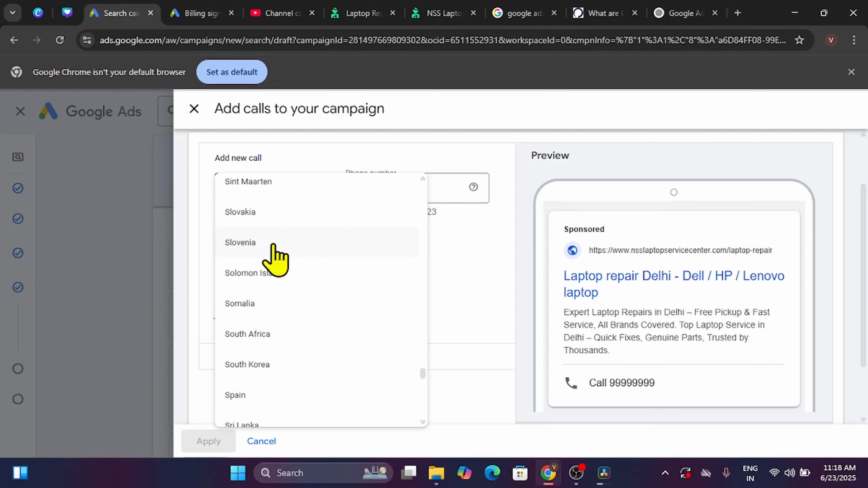
scroll(277, 260, up, 5)
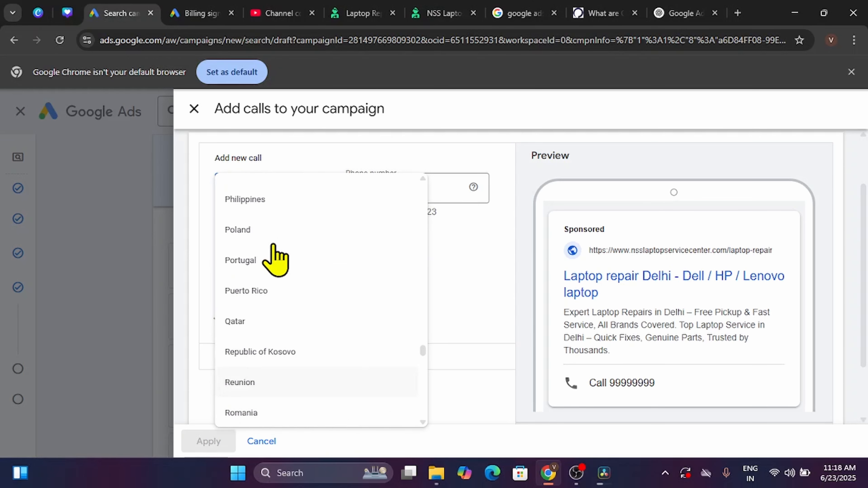
scroll(276, 260, up, 5)
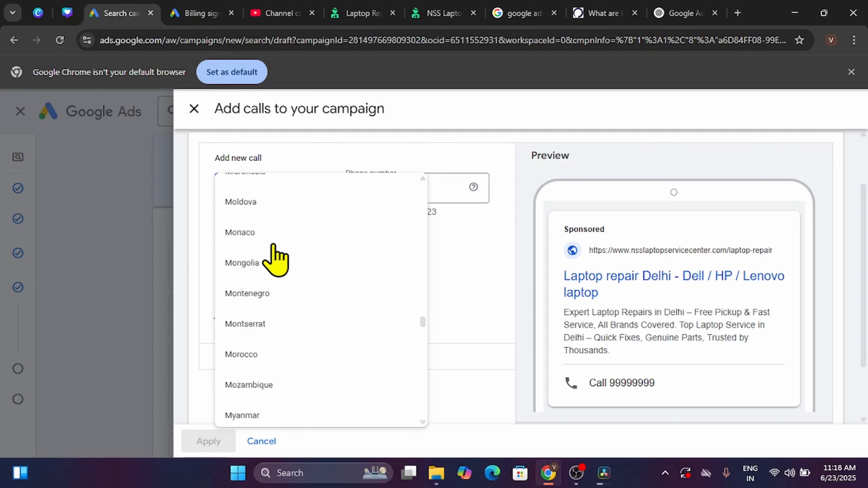
scroll(276, 260, up, 5)
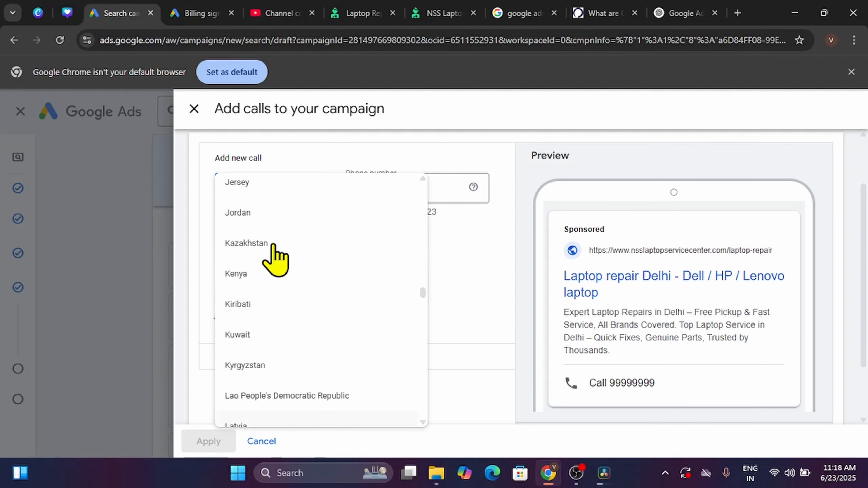
scroll(276, 260, up, 5)
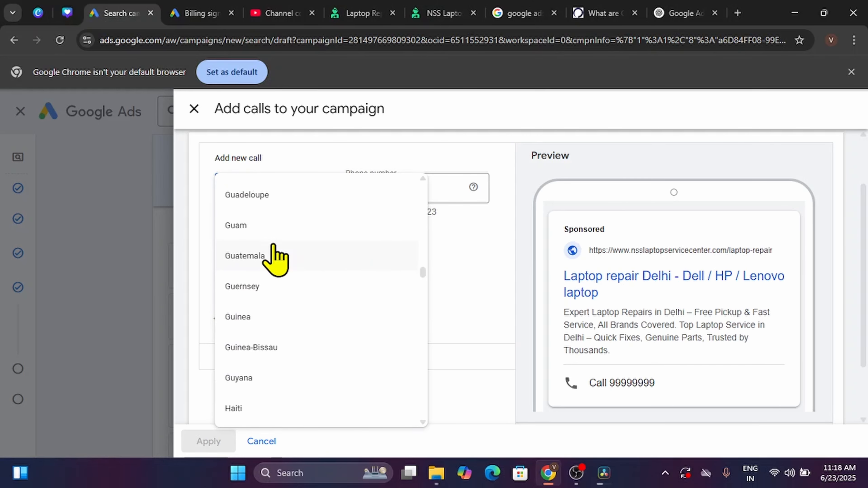
scroll(274, 246, down, 6)
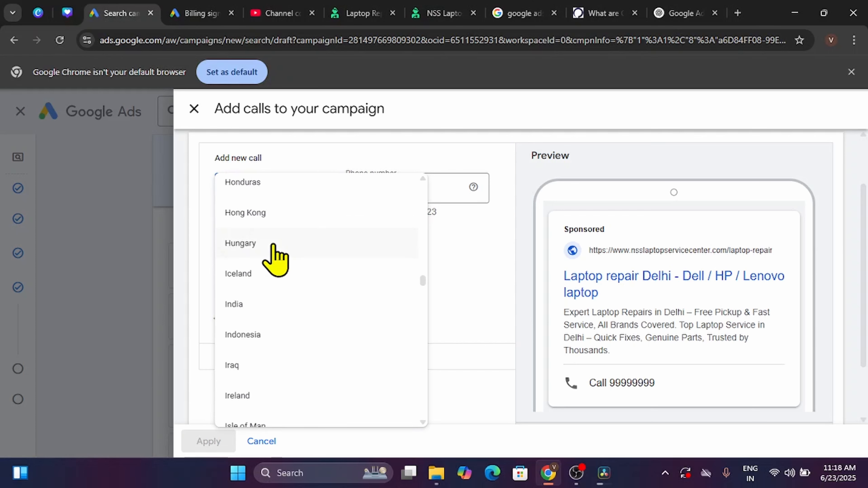
click(236, 309)
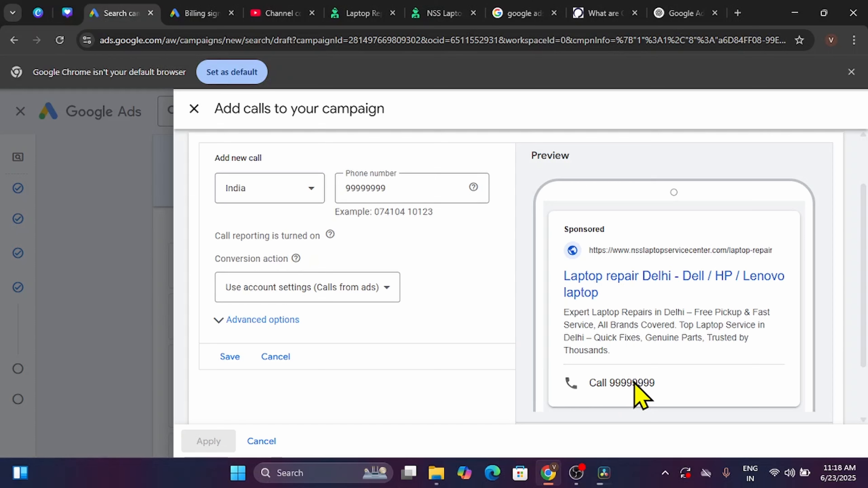
click(230, 358)
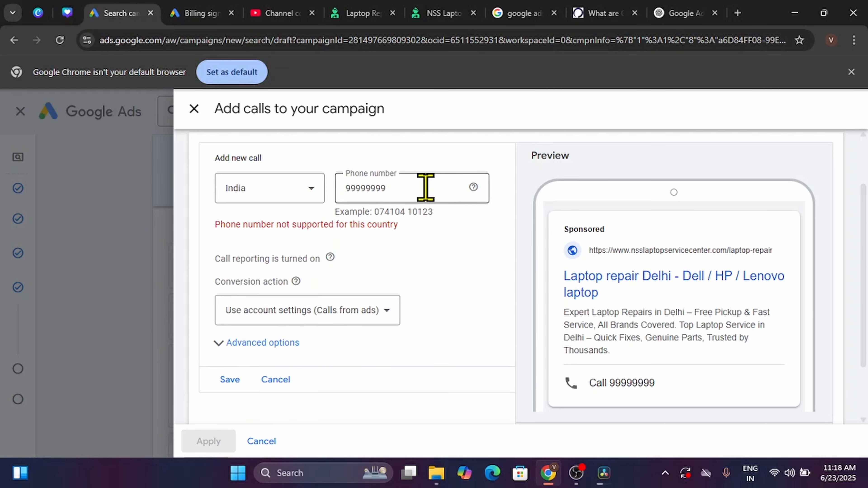
- Correct the call's phone number to the full Indian format with a leading zero
click(426, 188)
key(shift+Left)
key(shift+Left)
key(shift+Left)
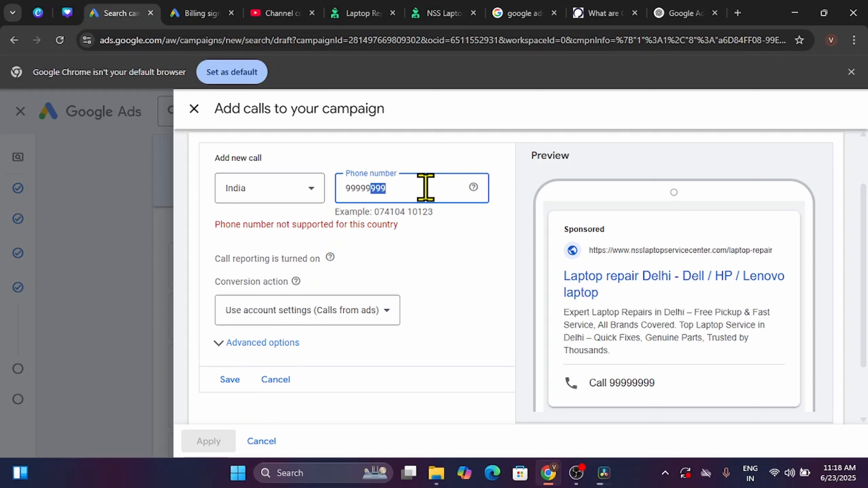
key(shift+Left)
key(shift+Left)
key(Right)
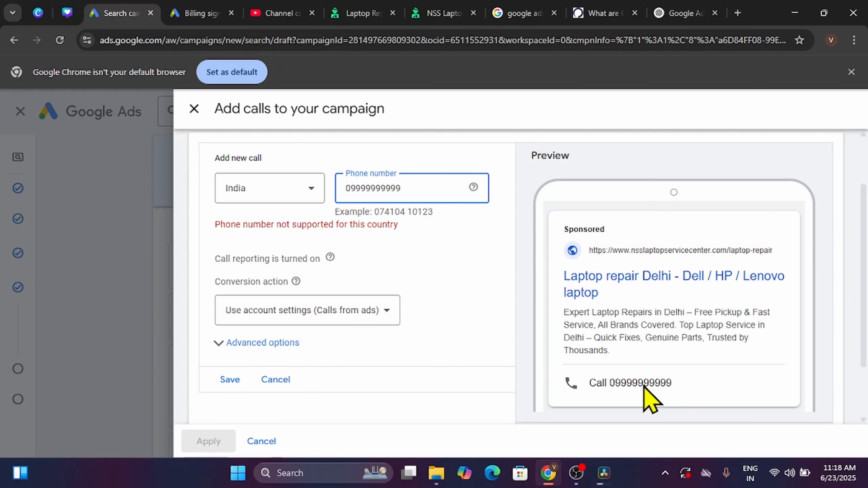
- Cancel adding the call asset and return to the ad form, checking the remaining asset types down to its end
click(269, 439)
scroll(411, 369, down, 2)
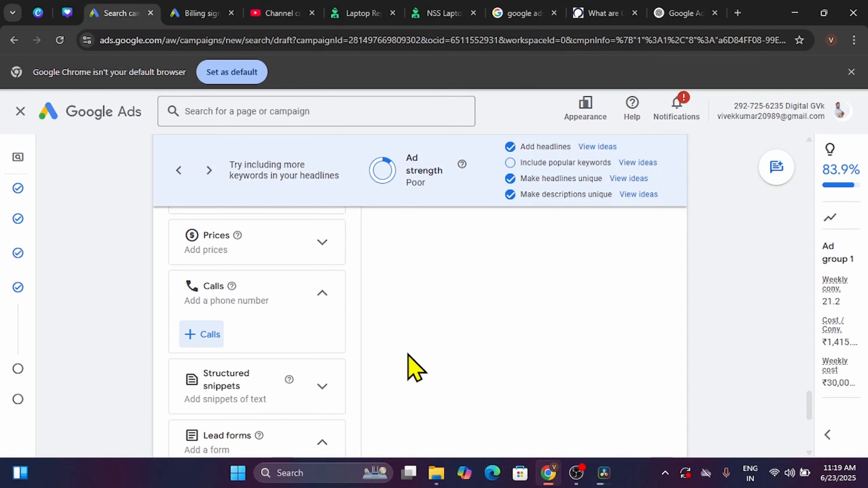
scroll(411, 366, down, 4)
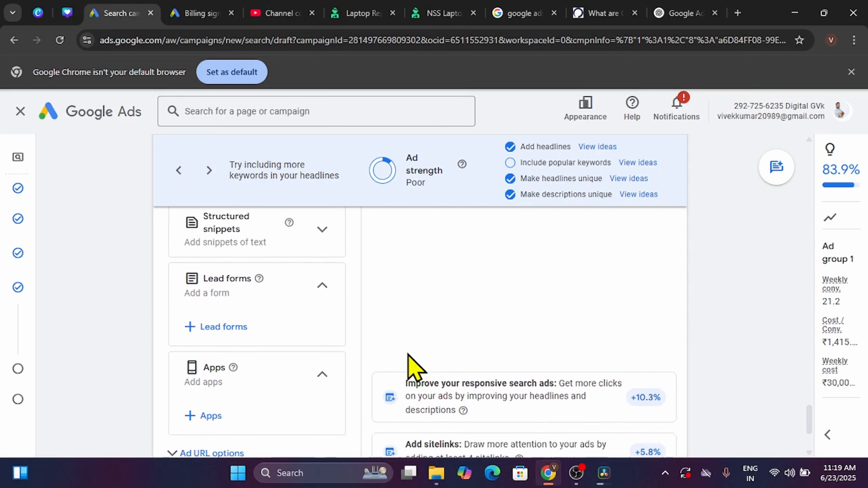
scroll(410, 366, down, 3)
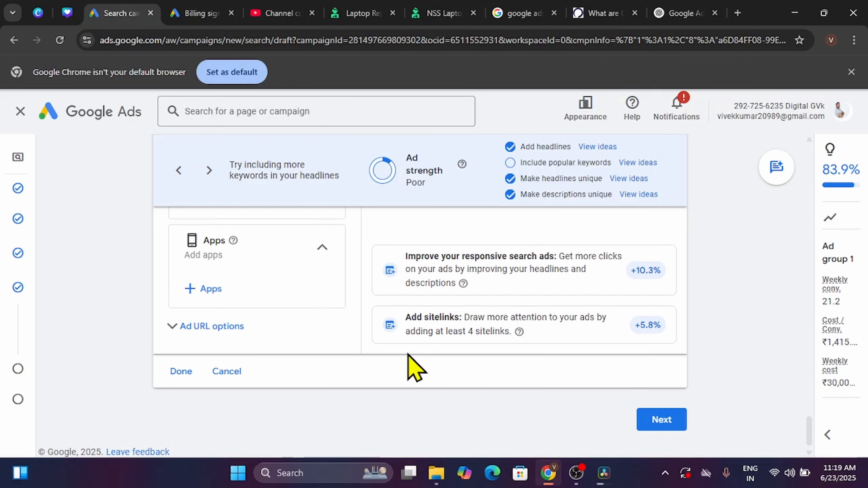
- Review the ad group's keywords, the ad strength checklist, and the ad's display path, headlines and descriptions
scroll(408, 354, up, 10)
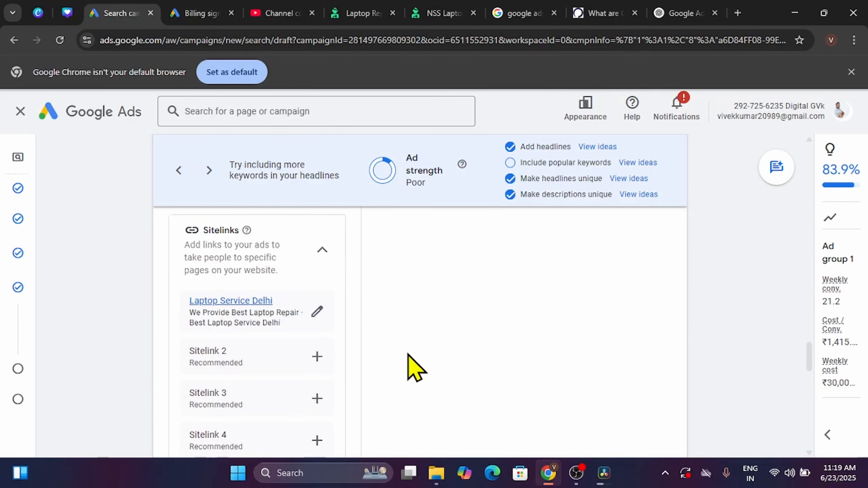
scroll(415, 366, up, 12)
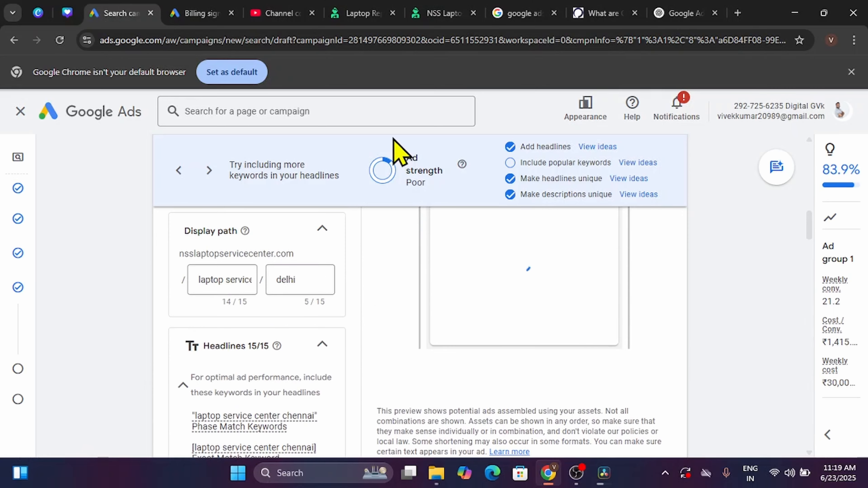
scroll(388, 207, up, 5)
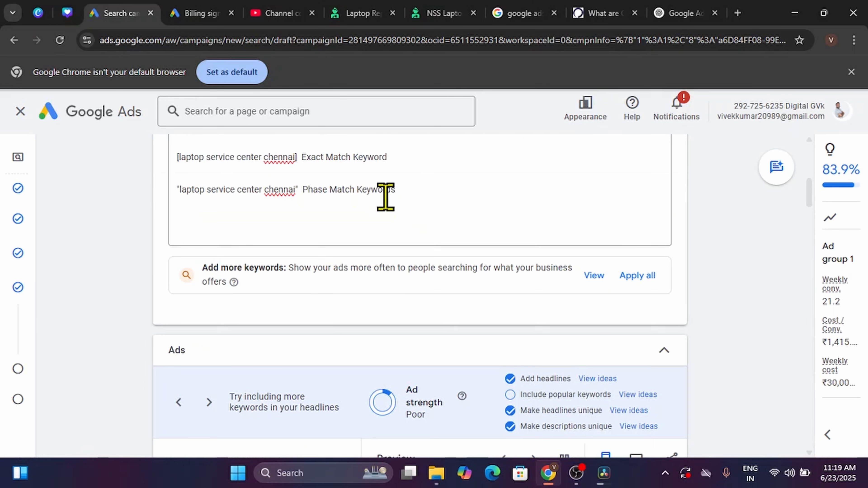
scroll(385, 198, down, 5)
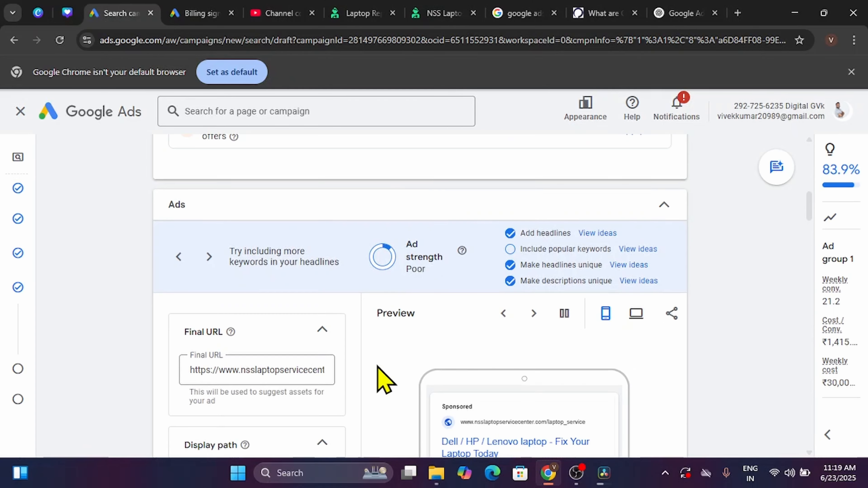
scroll(377, 366, down, 1)
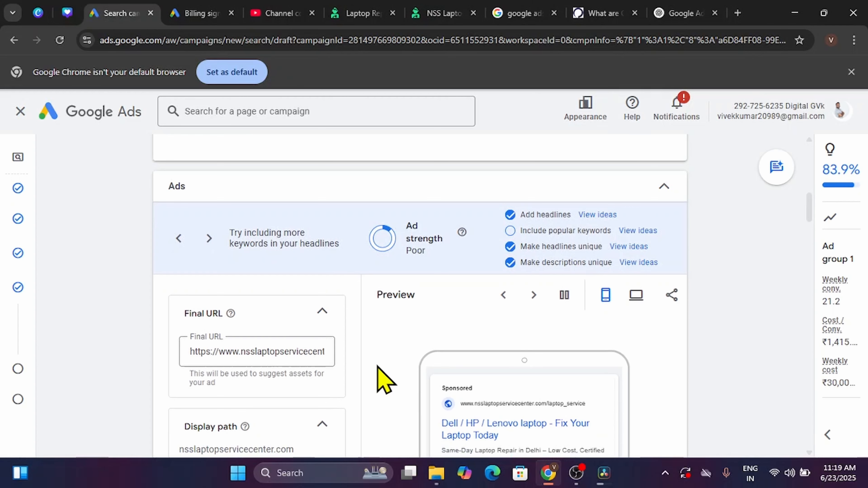
scroll(378, 366, down, 10)
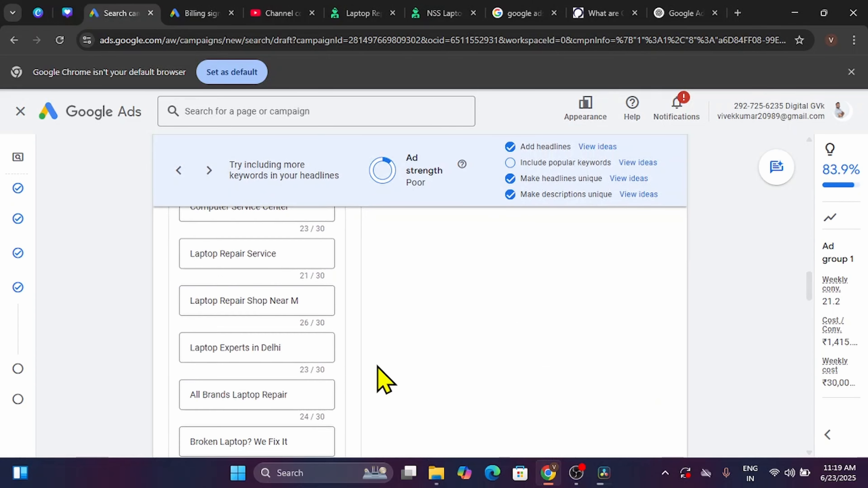
scroll(378, 366, down, 15)
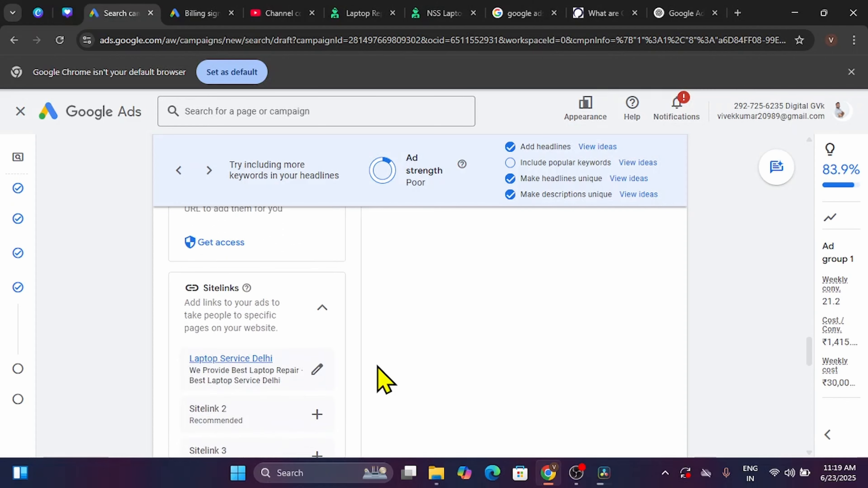
scroll(378, 366, down, 6)
scroll(378, 366, up, 8)
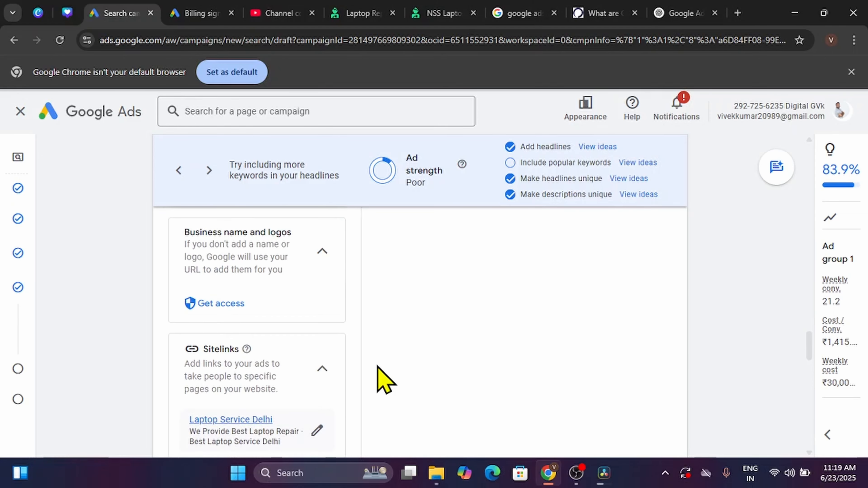
scroll(377, 370, up, 3)
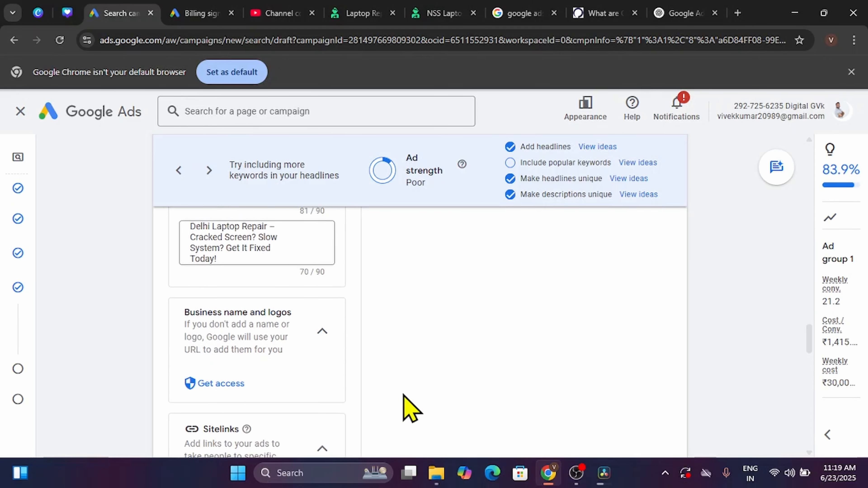
- Examine the ad's sitelinks, callouts and optional asset types, from promotions and prices to lead forms and apps
scroll(410, 400, down, 6)
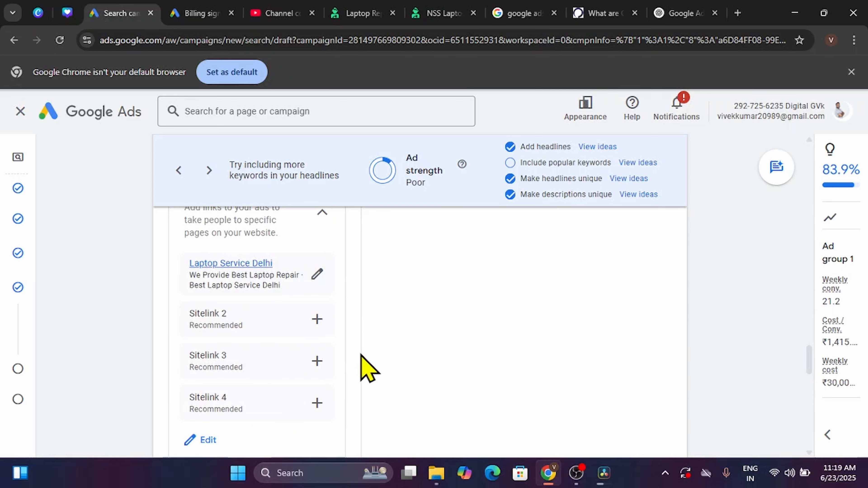
scroll(368, 368, down, 7)
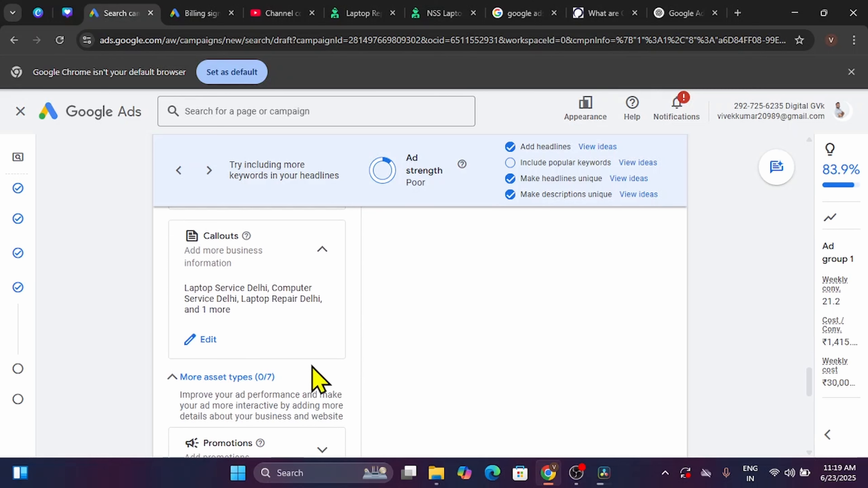
scroll(363, 324, down, 2)
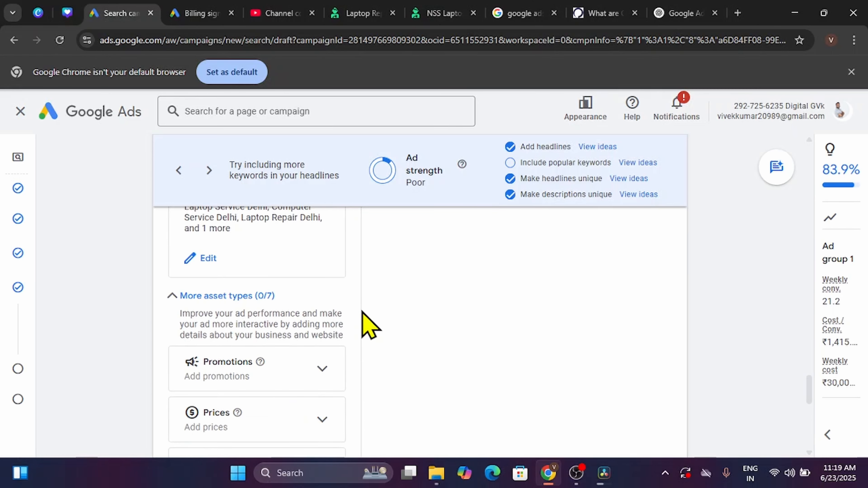
scroll(369, 325, down, 3)
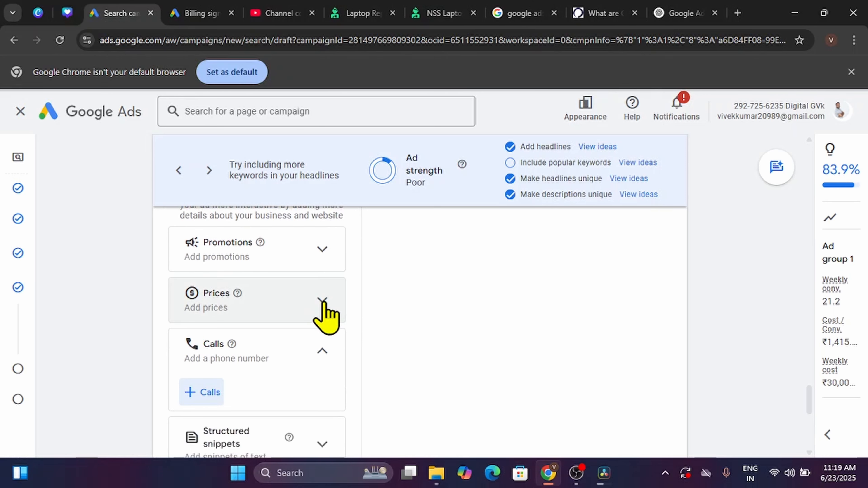
scroll(325, 317, down, 8)
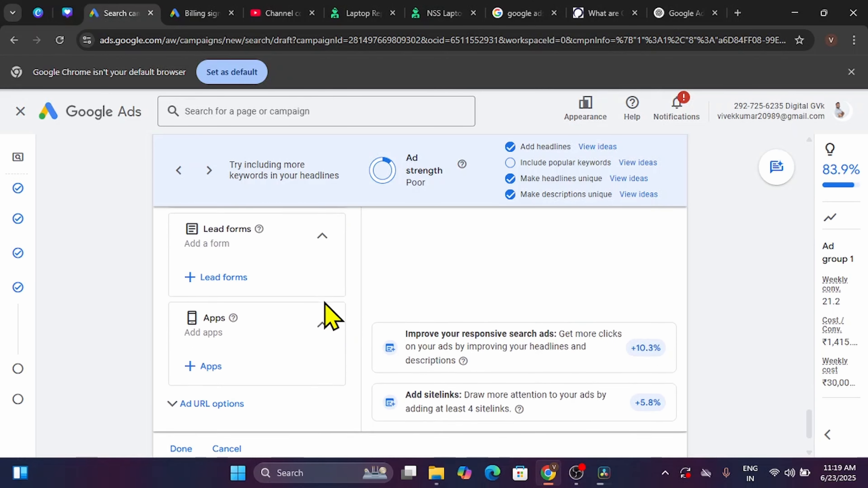
scroll(325, 317, down, 1)
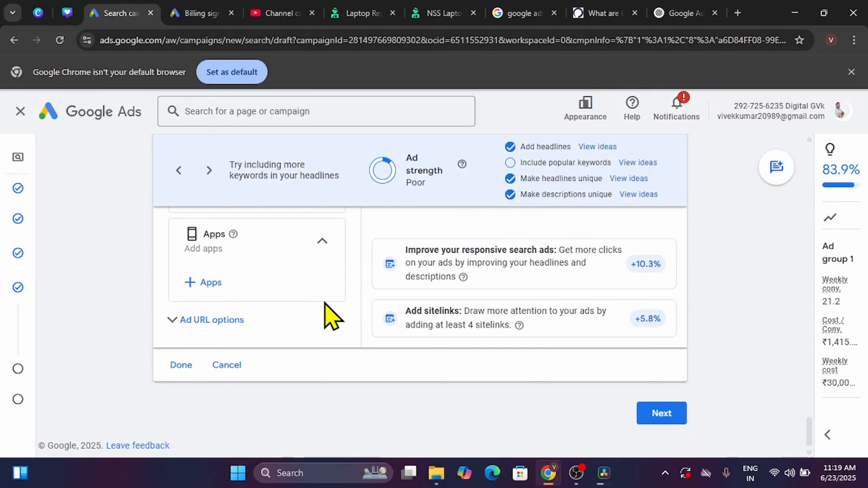
scroll(325, 316, up, 1)
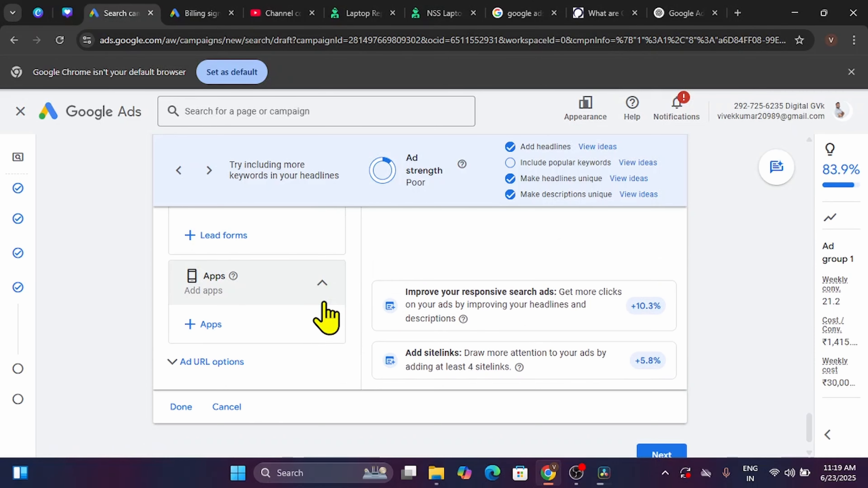
scroll(325, 316, down, 1)
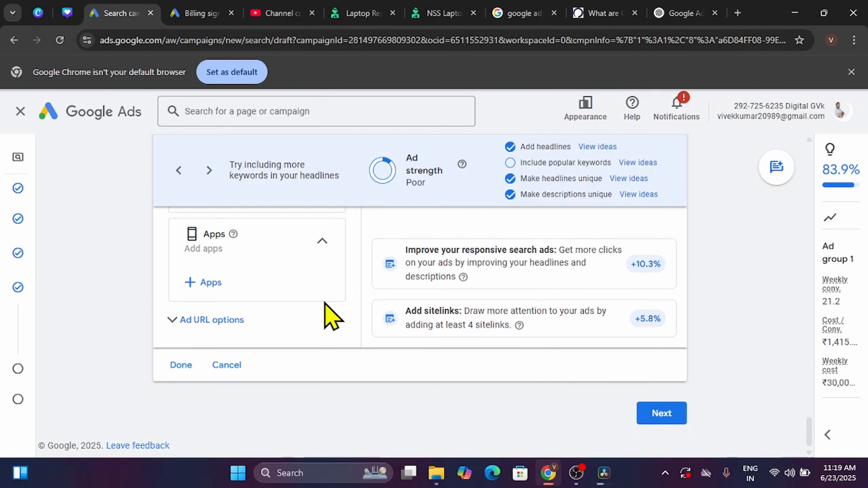
- Return to the ad's descriptions area and browse through the ad strength improvement suggestions
scroll(330, 316, up, 5)
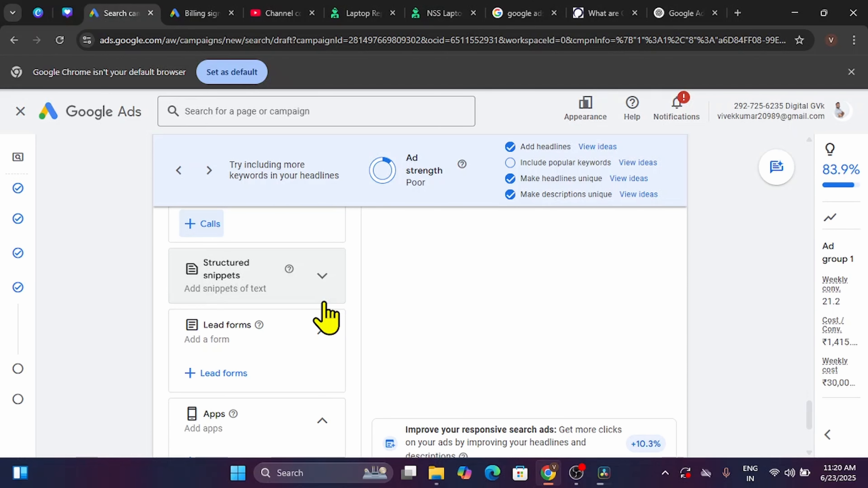
scroll(357, 292, up, 4)
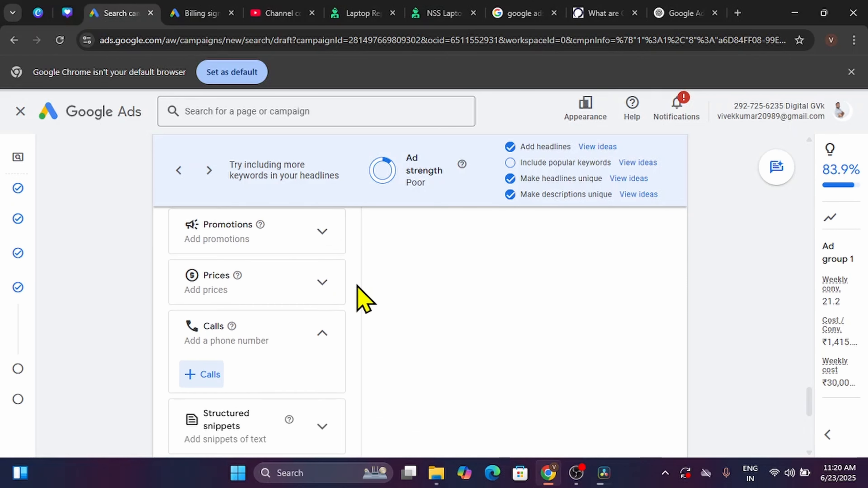
scroll(358, 288, up, 10)
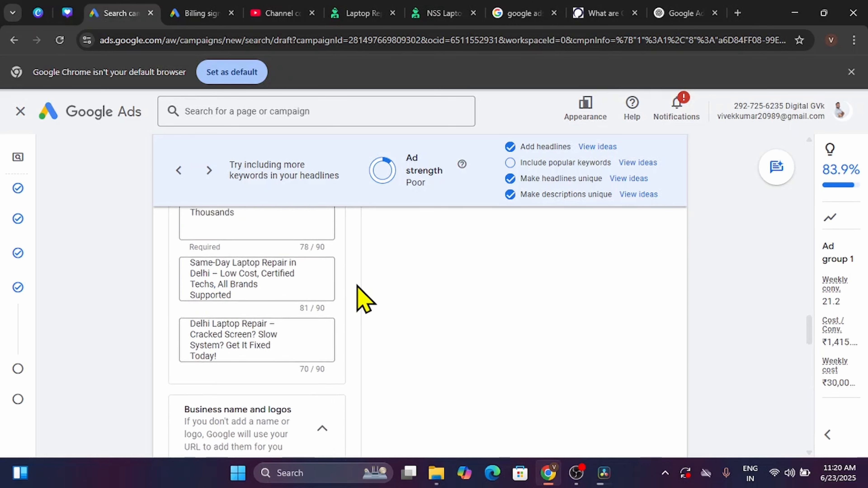
scroll(357, 287, up, 1)
scroll(358, 287, down, 5)
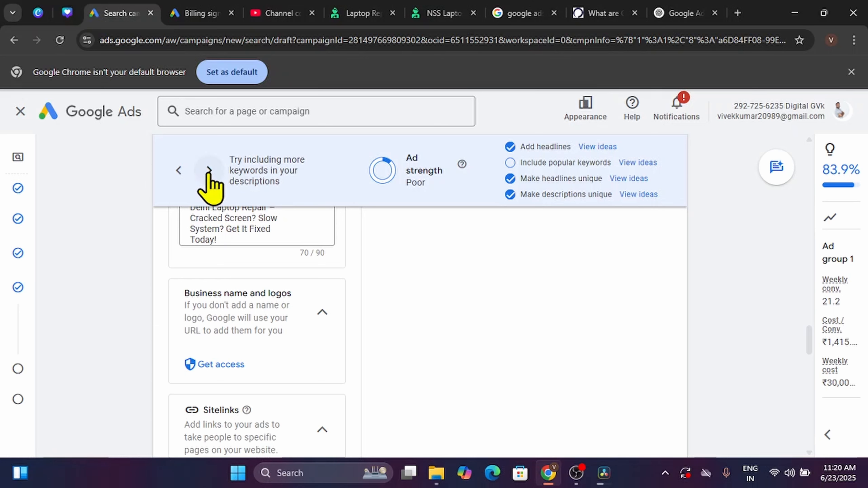
click(208, 171)
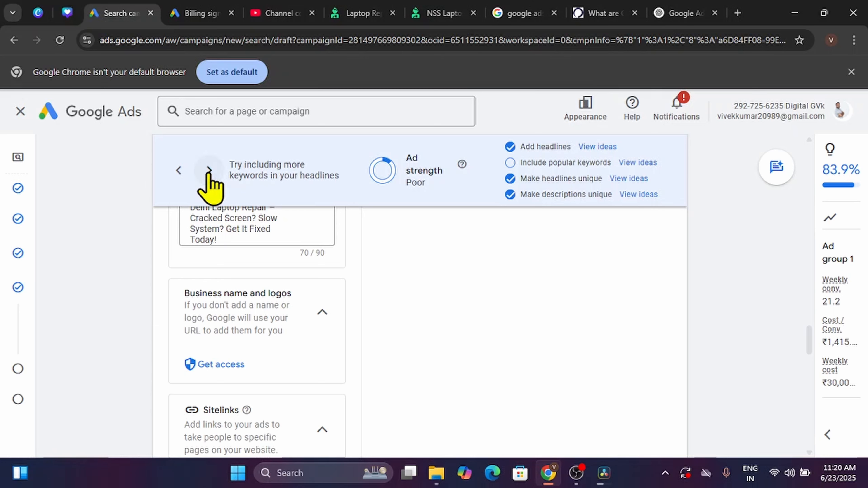
click(208, 171)
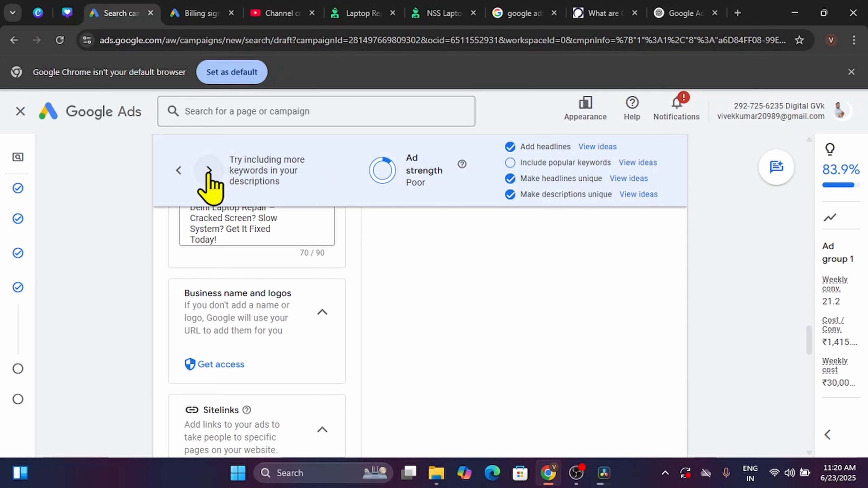
- Check the four ad descriptions against the keyword suggestion, and look over the sitelinks and callouts again
scroll(150, 334, up, 6)
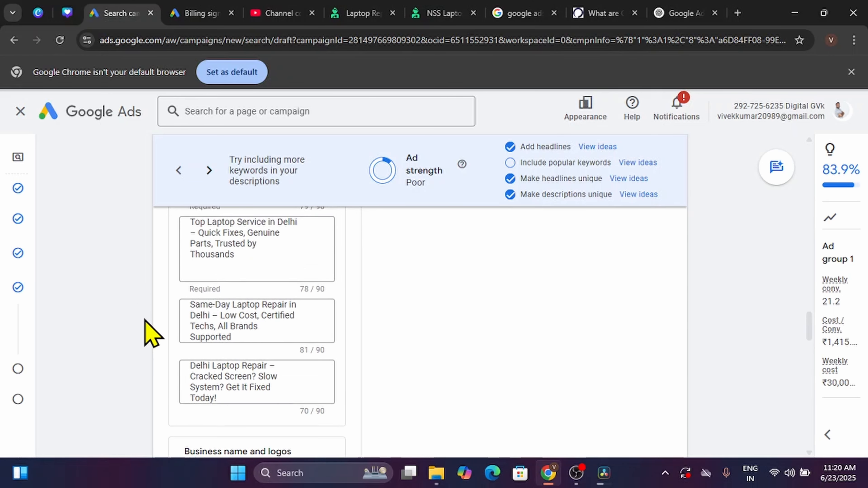
scroll(150, 333, up, 2)
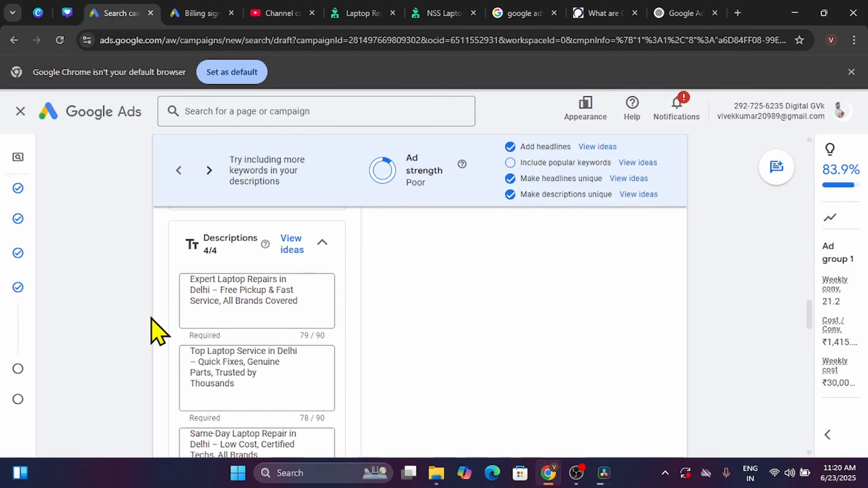
click(296, 297)
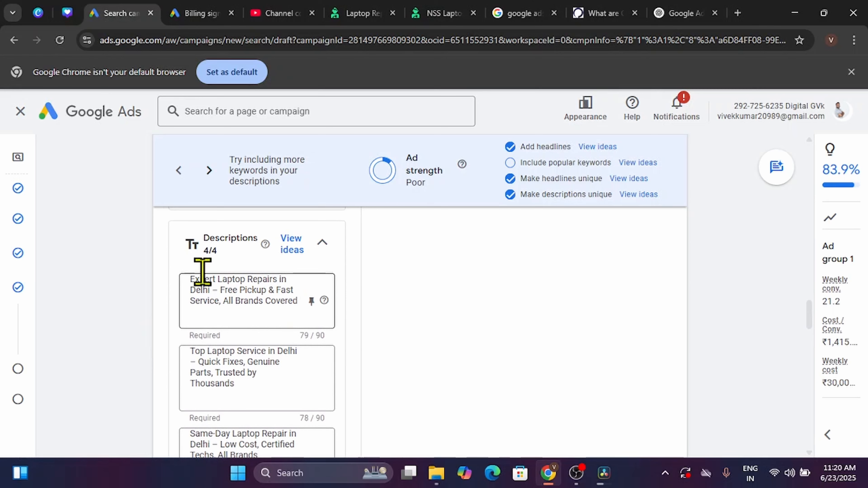
scroll(135, 280, down, 10)
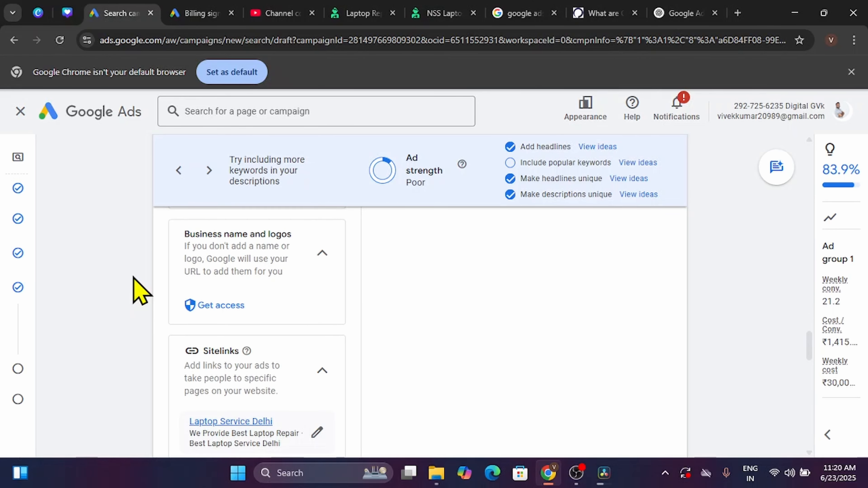
scroll(138, 291, down, 8)
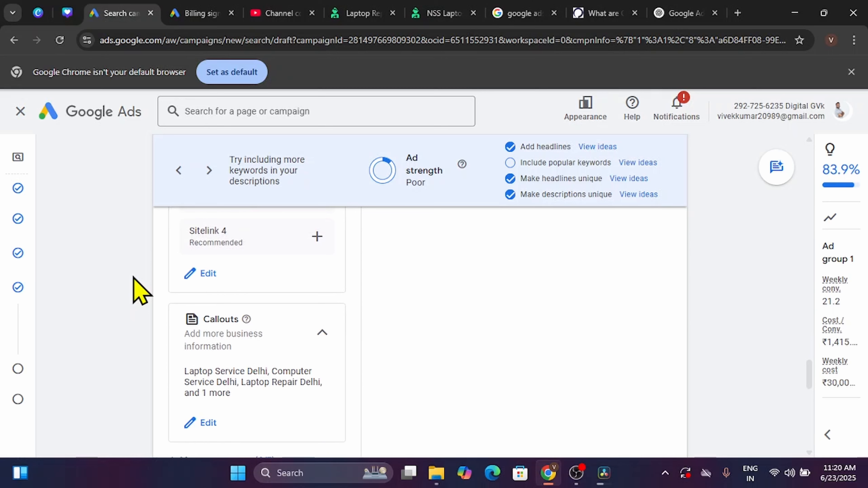